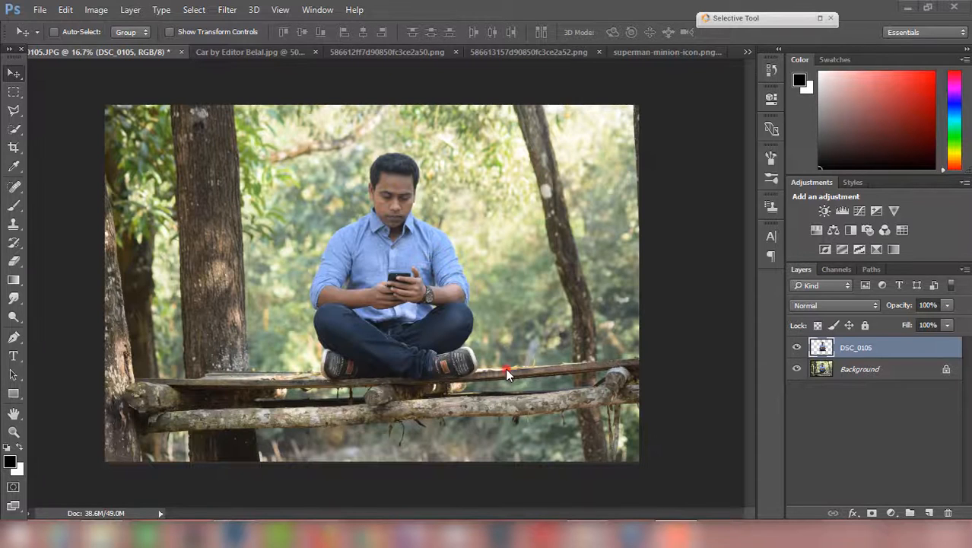
Step: Hide and reshow the Background layer to check the cutout, and delete the Background layer
{"action": "left_click", "coordinate": [505, 368]}
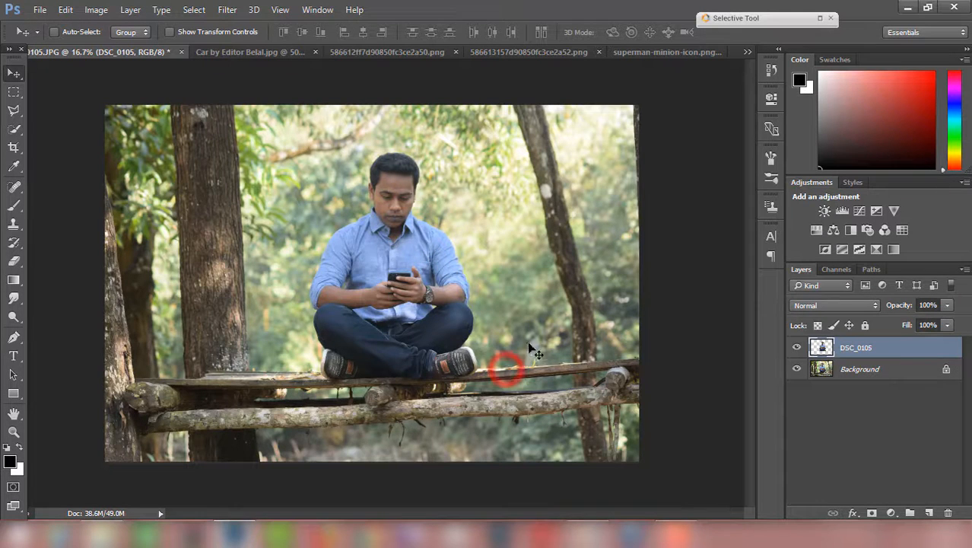
{"action": "left_click", "coordinate": [797, 369]}
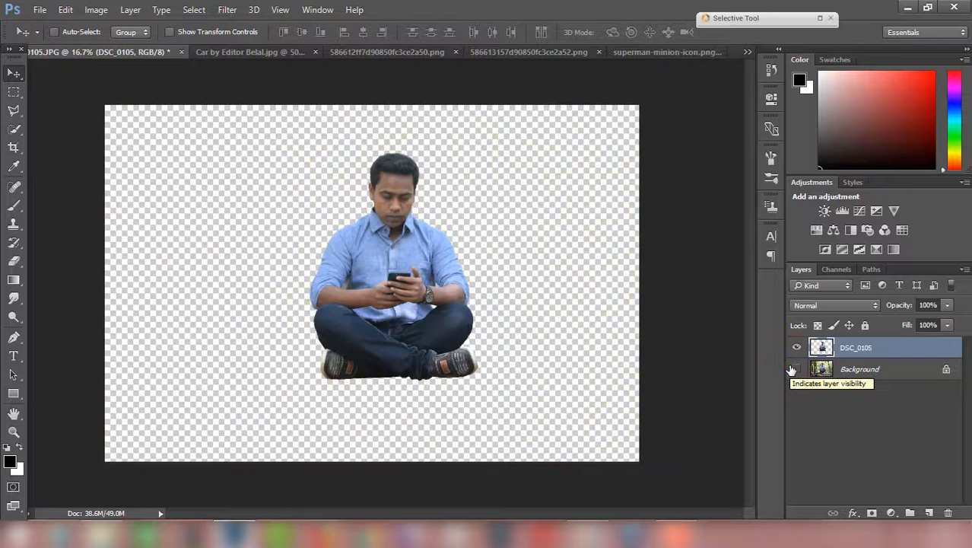
{"action": "left_click", "coordinate": [792, 370]}
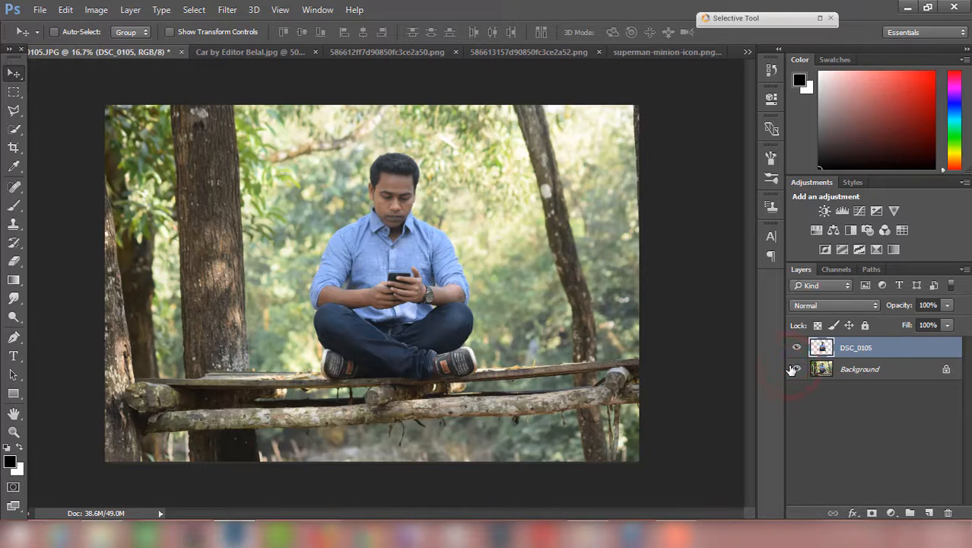
{"action": "left_click", "coordinate": [870, 371]}
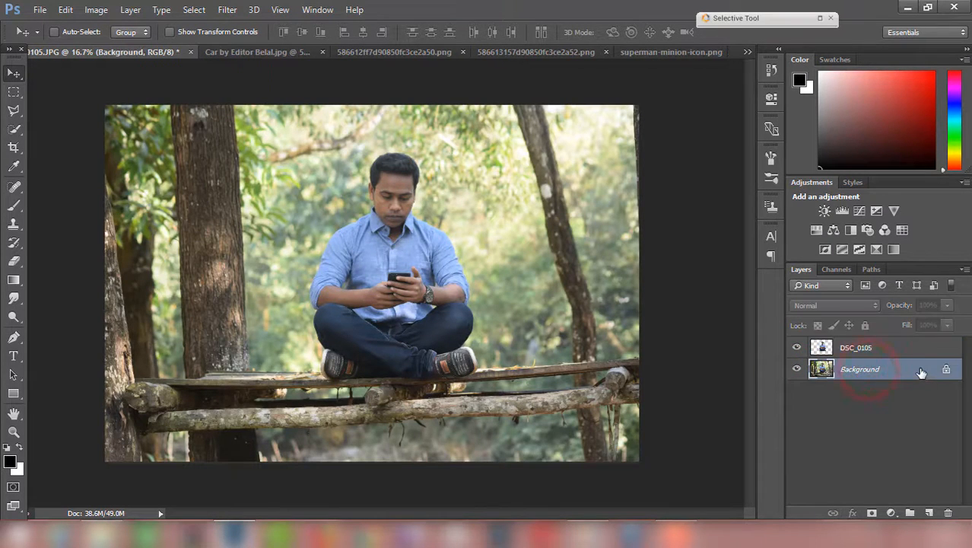
{"action": "left_click_drag", "start_coordinate": [921, 371], "coordinate": [947, 512]}
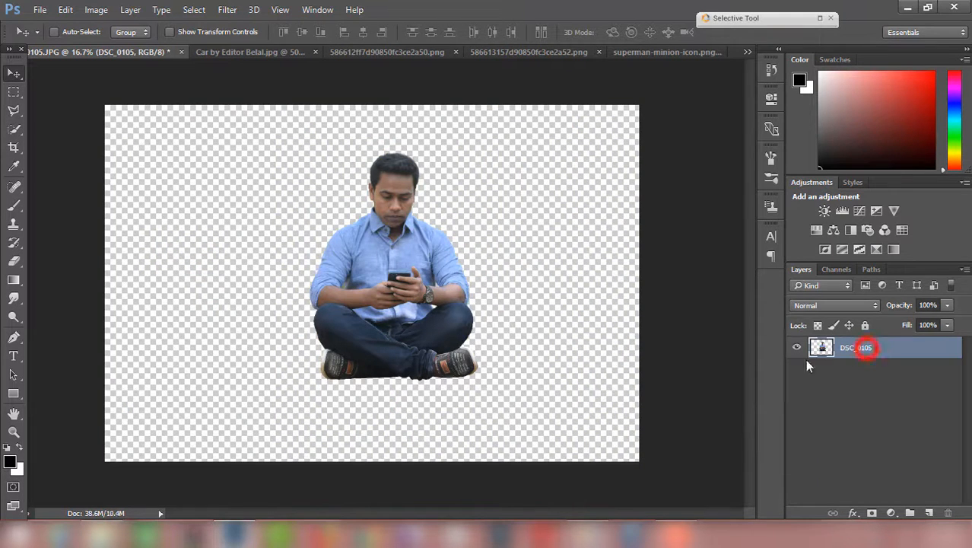
Step: Outline the green gap between the man's sleeve and torso with the Pen tool, convert it to a selection, delete it and deselect
{"action": "scroll", "coordinate": [363, 268], "scroll_direction": "up", "scroll_amount": 5}
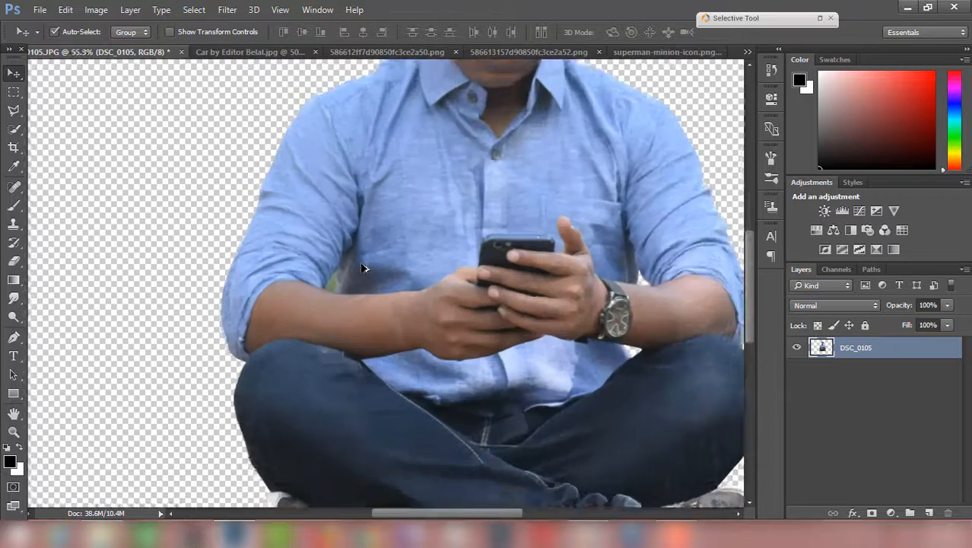
{"action": "scroll", "coordinate": [363, 267], "scroll_direction": "up", "scroll_amount": 4}
{"action": "left_click", "coordinate": [15, 339]}
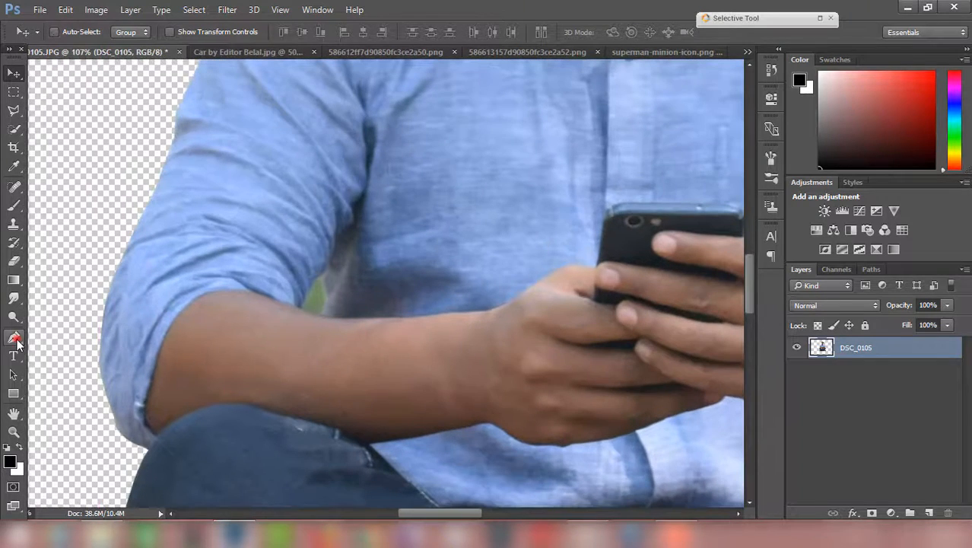
{"action": "scroll", "coordinate": [253, 321], "scroll_direction": "up", "scroll_amount": 2}
{"action": "left_click", "coordinate": [322, 299]}
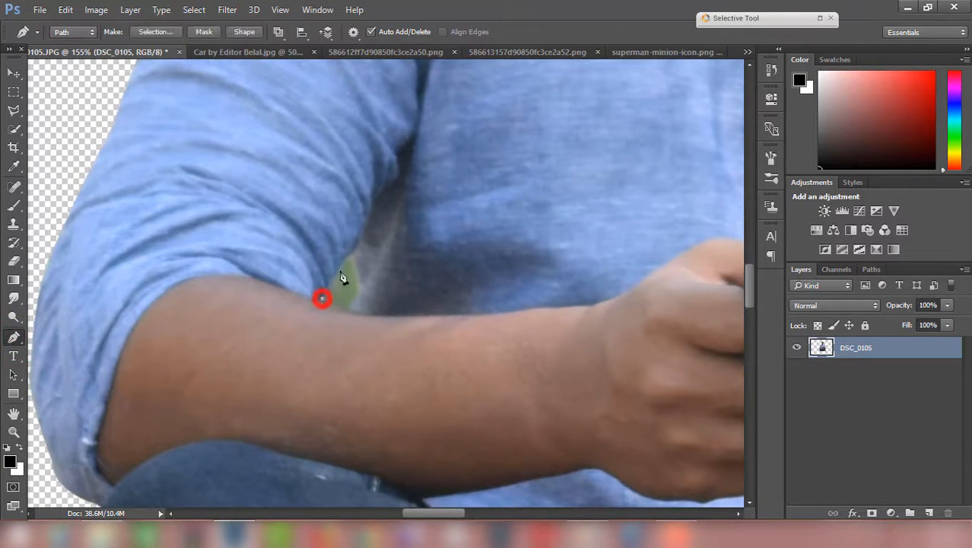
{"action": "left_click", "coordinate": [346, 254]}
{"action": "left_click", "coordinate": [356, 242]}
{"action": "left_click", "coordinate": [354, 258]}
{"action": "left_click", "coordinate": [362, 288]}
{"action": "left_click", "coordinate": [348, 313]}
{"action": "left_click", "coordinate": [321, 300]}
{"action": "key", "text": "ctrl+Return"}
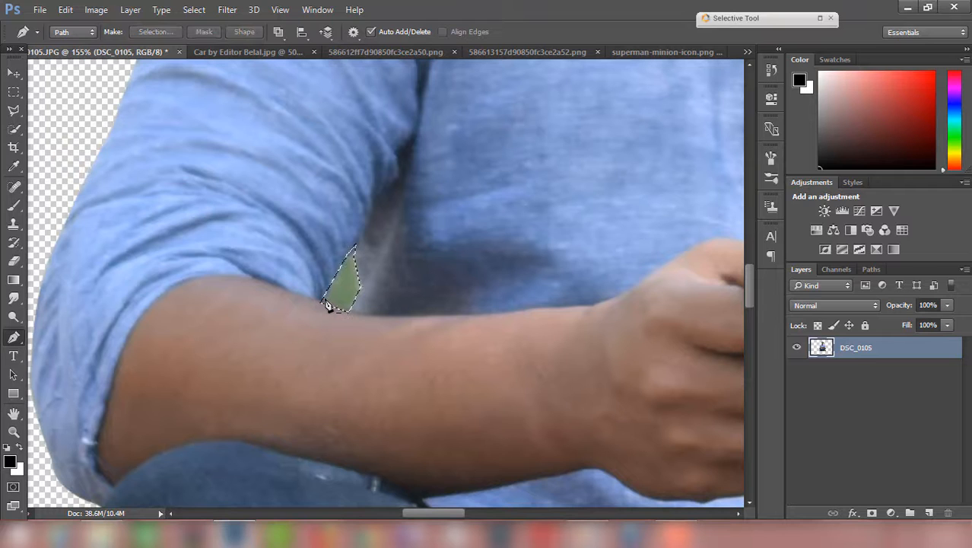
{"action": "key", "text": "Delete"}
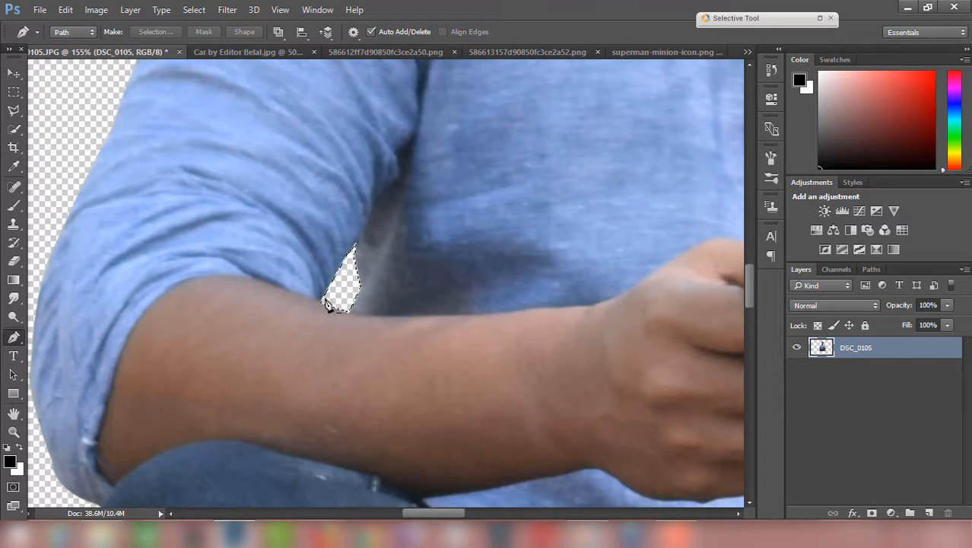
{"action": "scroll", "coordinate": [325, 301], "scroll_direction": "down", "scroll_amount": 10}
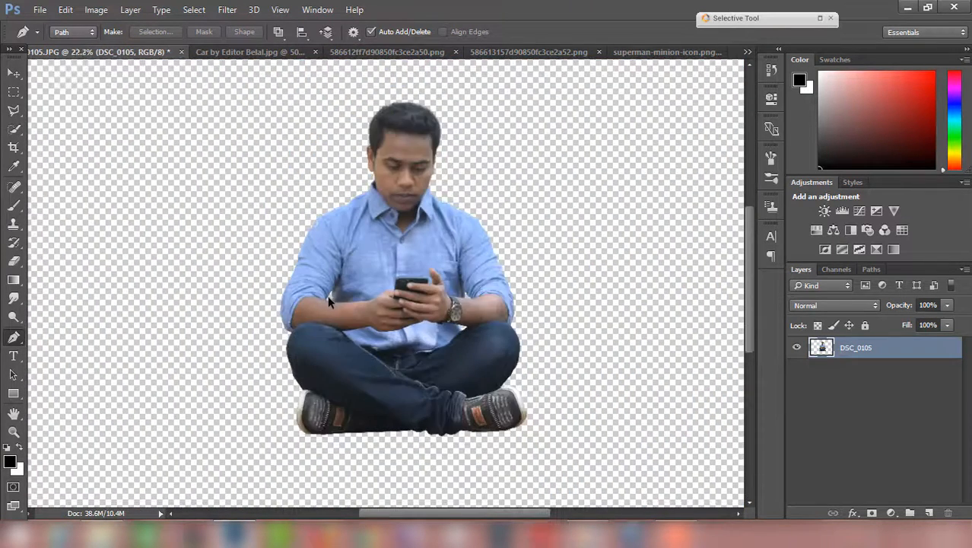
{"action": "scroll", "coordinate": [328, 300], "scroll_direction": "up", "scroll_amount": 1}
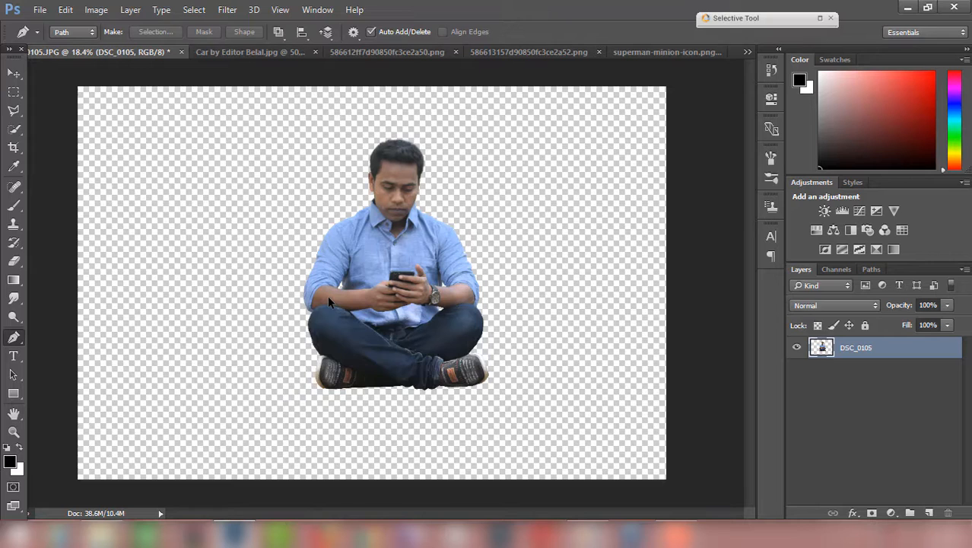
Step: Crop the canvas to a portrait format by trimming both sides around the seated man and extending the area above his head
{"action": "left_click", "coordinate": [15, 74]}
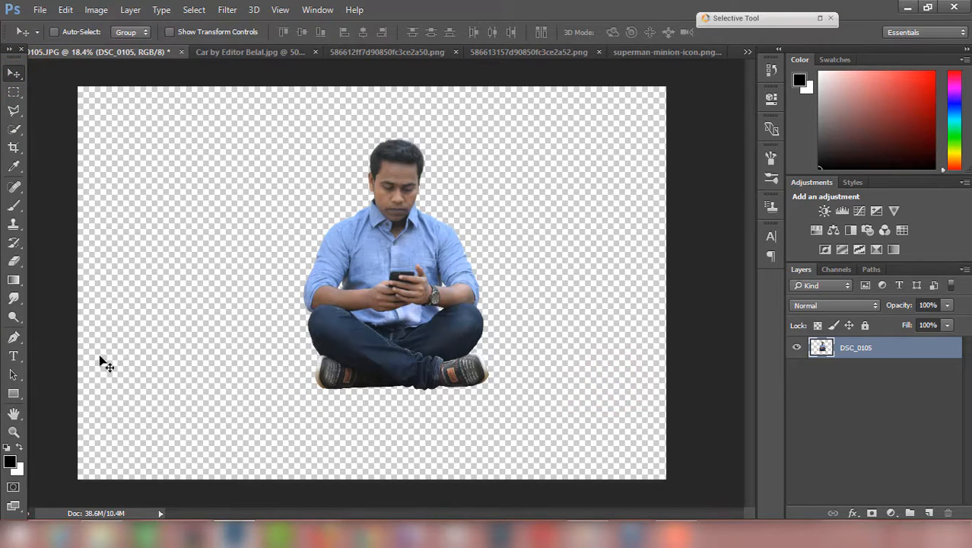
{"action": "left_click", "coordinate": [14, 148]}
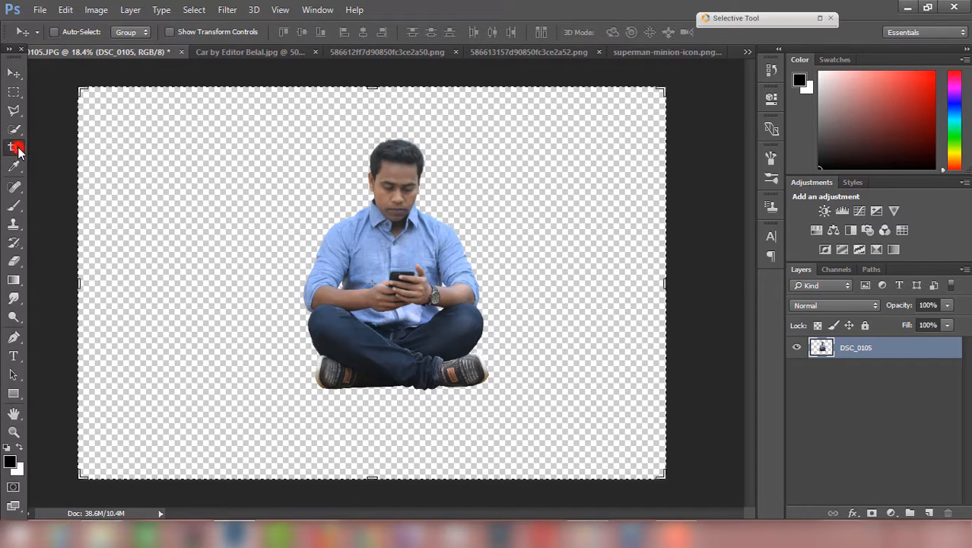
{"action": "left_click", "coordinate": [79, 276]}
{"action": "left_click_drag", "start_coordinate": [79, 275], "coordinate": [161, 277]}
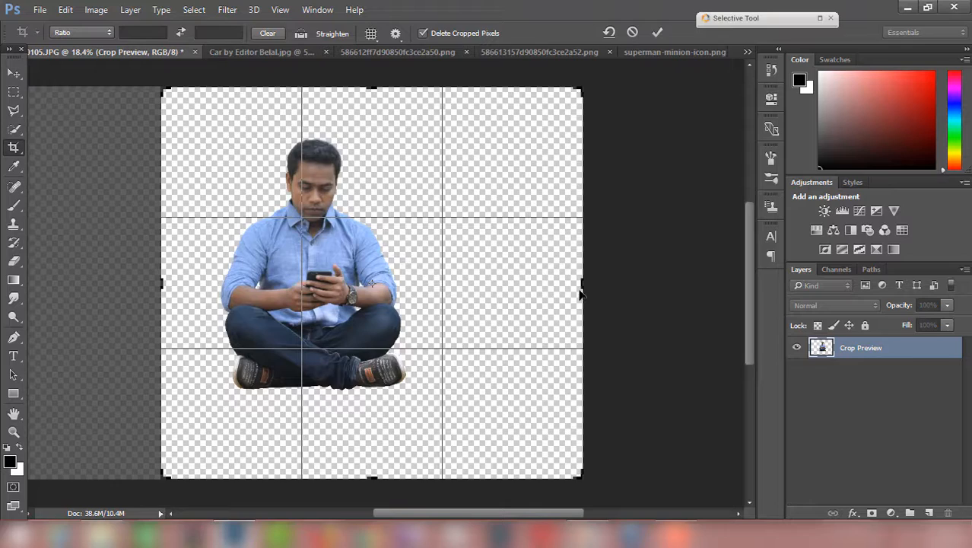
{"action": "left_click_drag", "start_coordinate": [579, 293], "coordinate": [511, 292]}
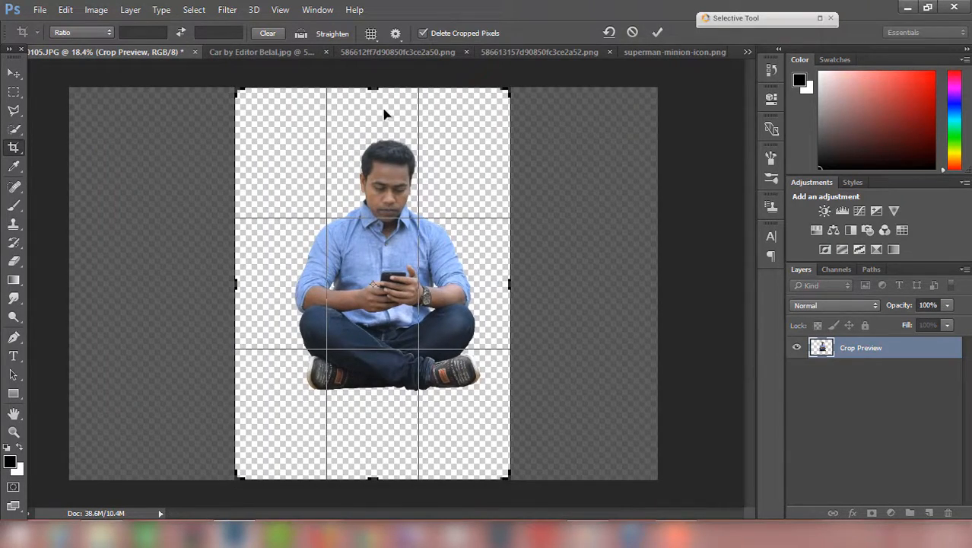
{"action": "left_click_drag", "start_coordinate": [374, 89], "coordinate": [373, 66]}
{"action": "left_click", "coordinate": [655, 32]}
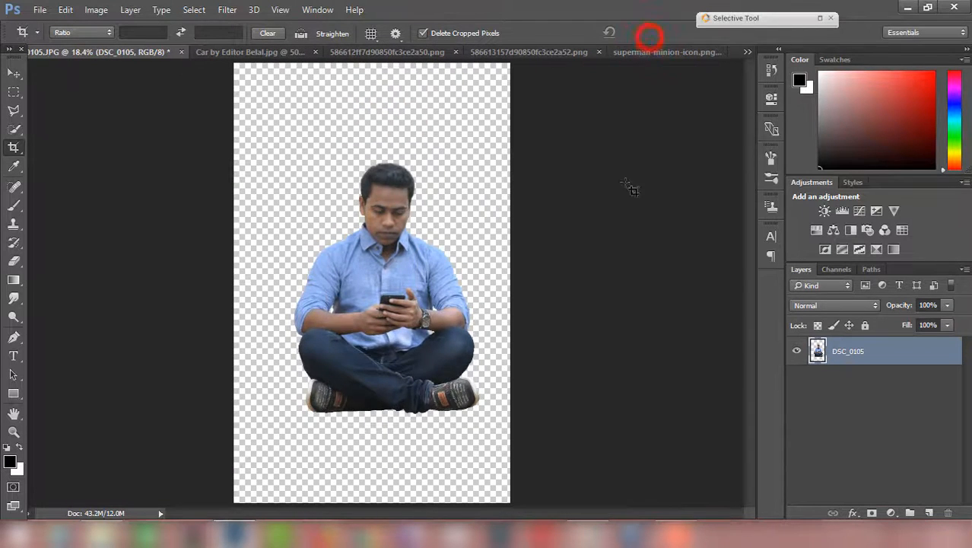
Step: Bring the car photo from its own document into the DSC_0105 document, placing it in the upper-left corner of the canvas
{"action": "left_click", "coordinate": [13, 73]}
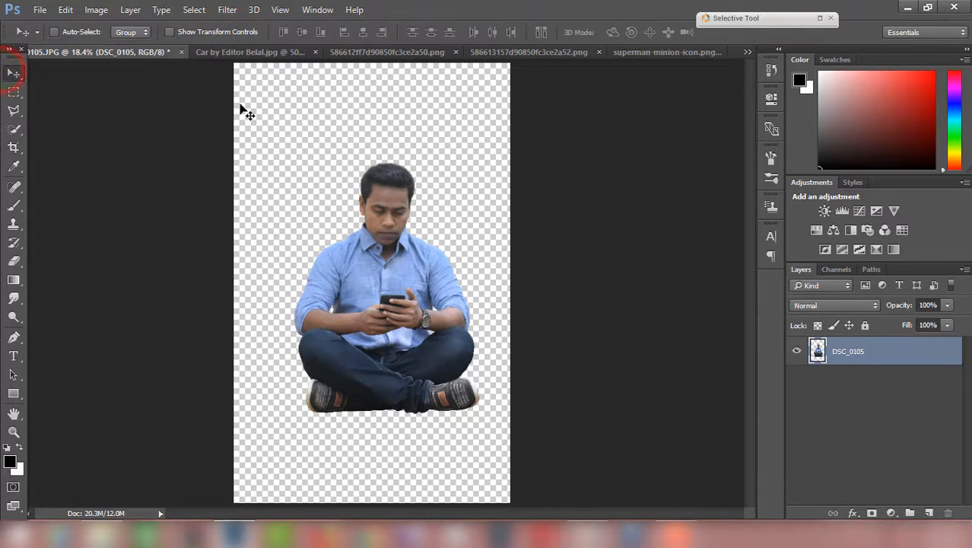
{"action": "left_click", "coordinate": [266, 53]}
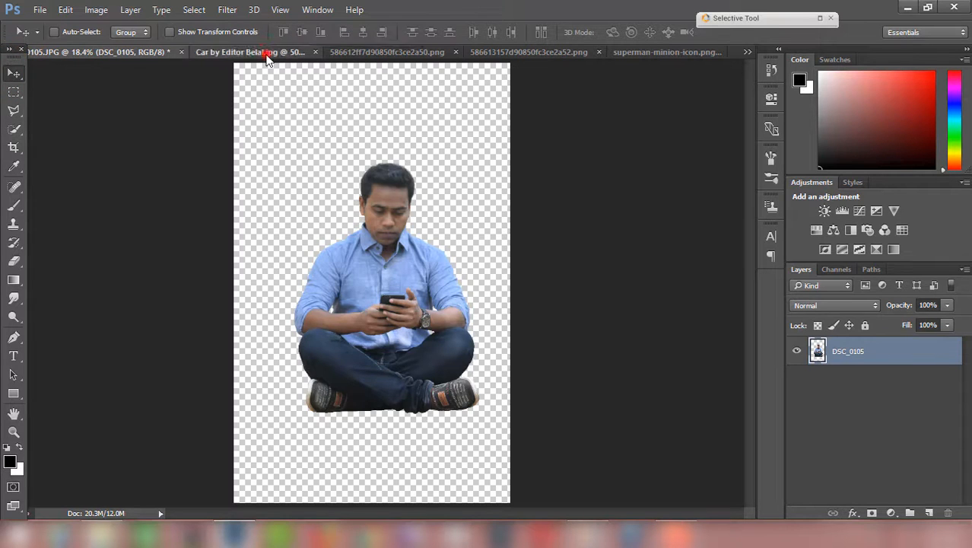
{"action": "left_click_drag", "start_coordinate": [381, 203], "coordinate": [278, 111]}
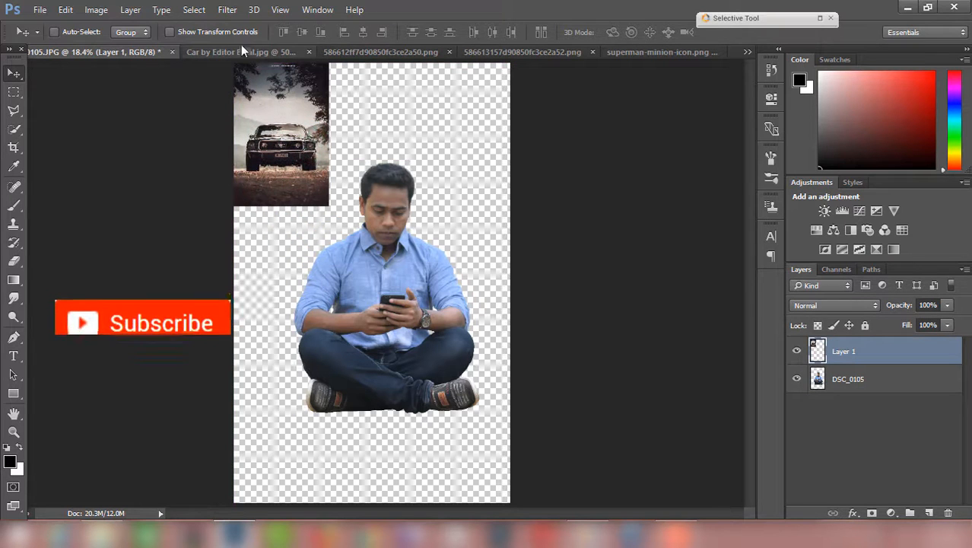
Step: Scale the car photo proportionally to about 307.67% so it covers the whole canvas, and turn the transform controls off
{"action": "left_click", "coordinate": [242, 32]}
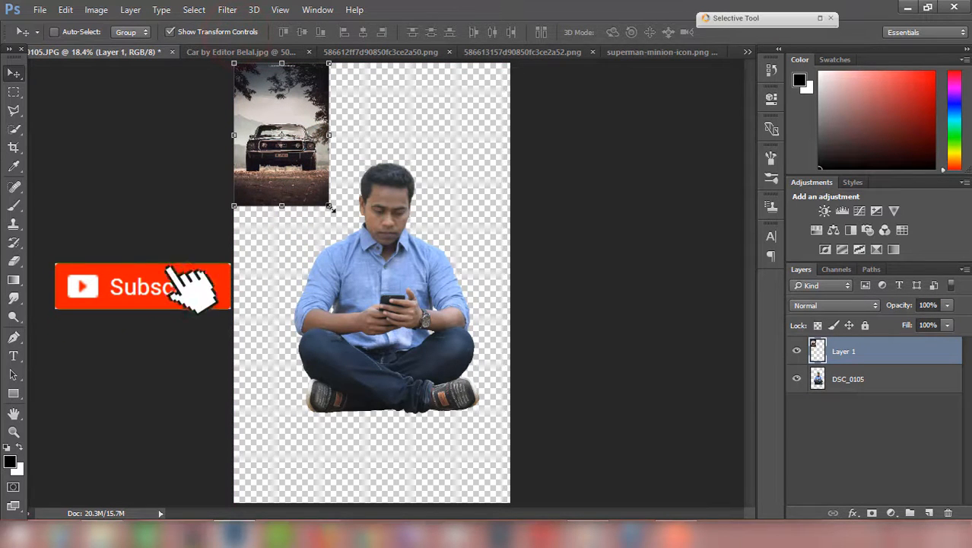
{"action": "left_click_drag", "start_coordinate": [329, 206], "coordinate": [529, 504]}
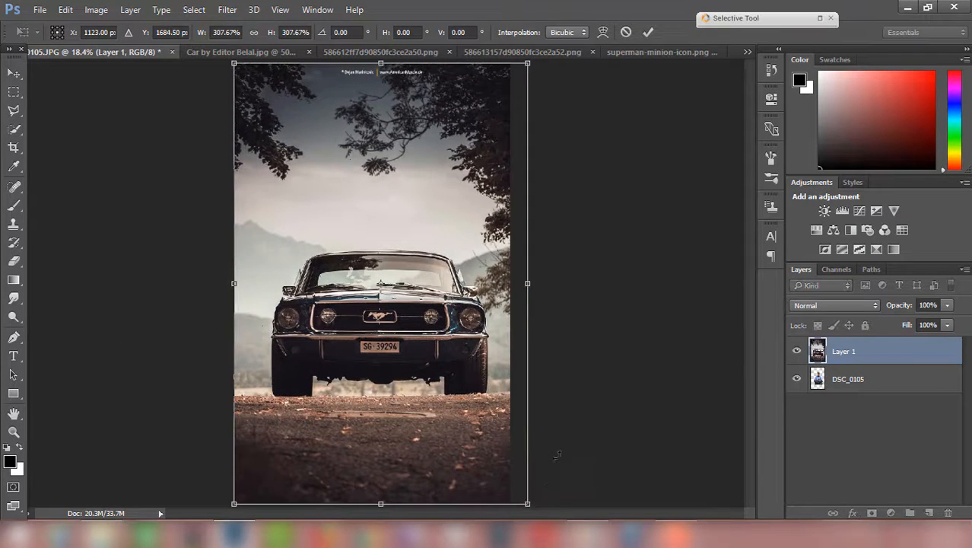
{"action": "left_click", "coordinate": [648, 32]}
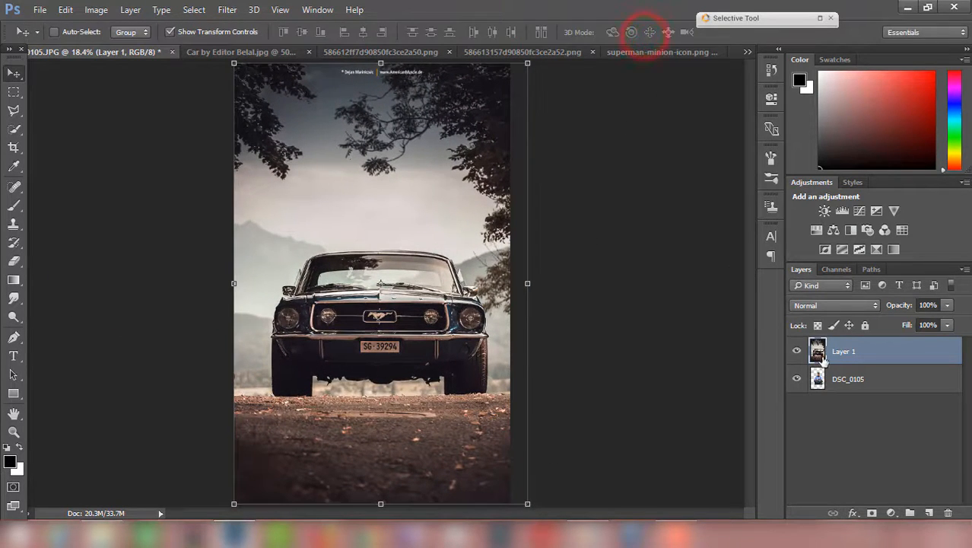
{"action": "left_click", "coordinate": [227, 32]}
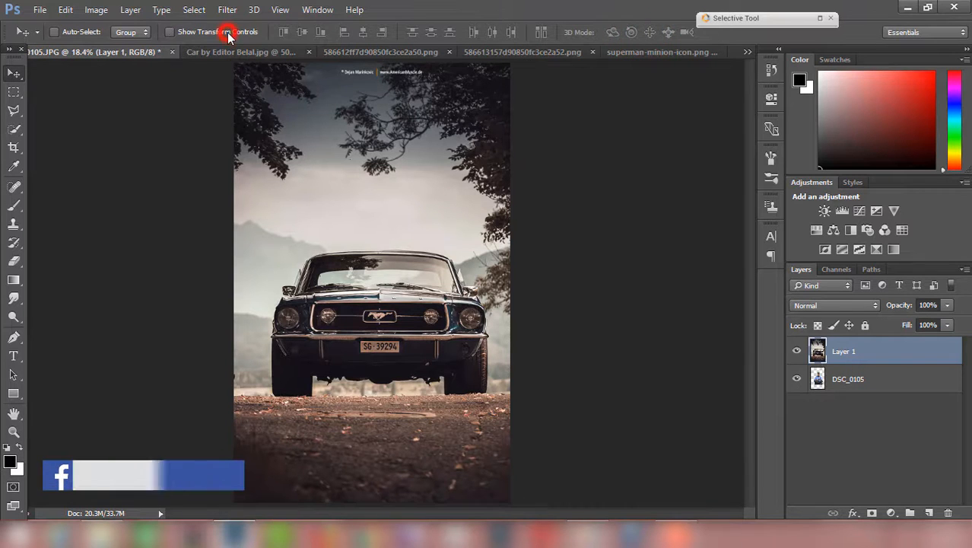
Step: Widen the canvas with the Crop tool to take in the full width of the car photo
{"action": "left_click", "coordinate": [13, 148]}
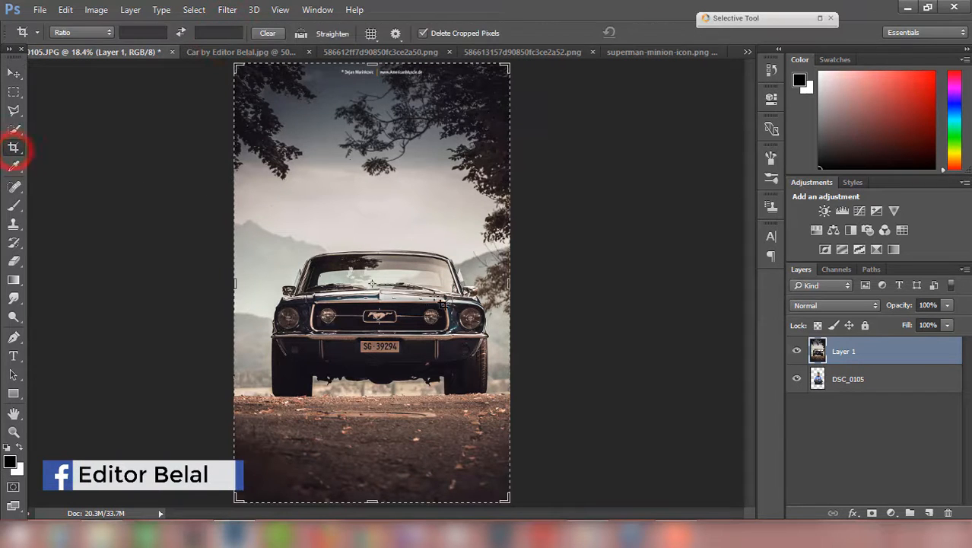
{"action": "left_click_drag", "start_coordinate": [508, 285], "coordinate": [519, 283]}
{"action": "left_click", "coordinate": [656, 32]}
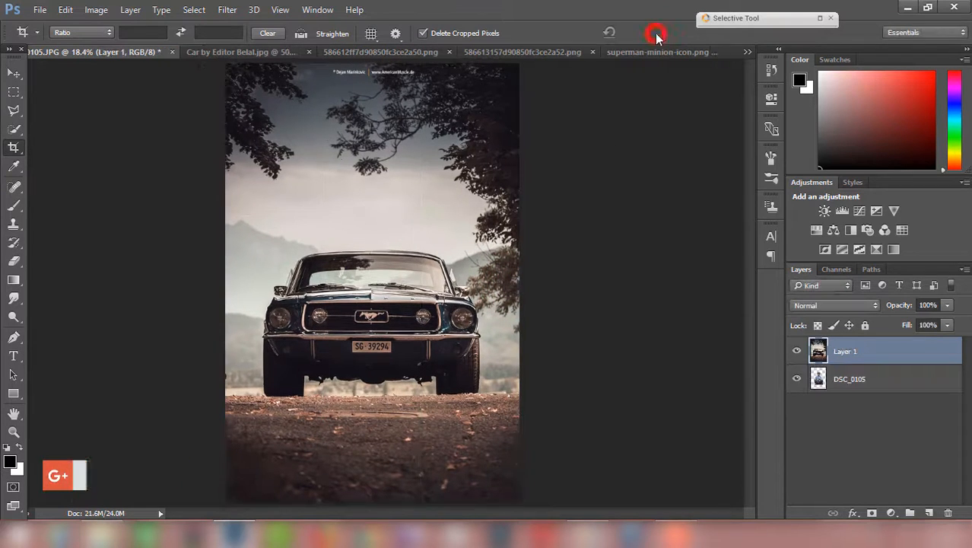
Step: Move the car photo layer, Layer 1, below the DSC_0105 layer
{"action": "left_click", "coordinate": [879, 368]}
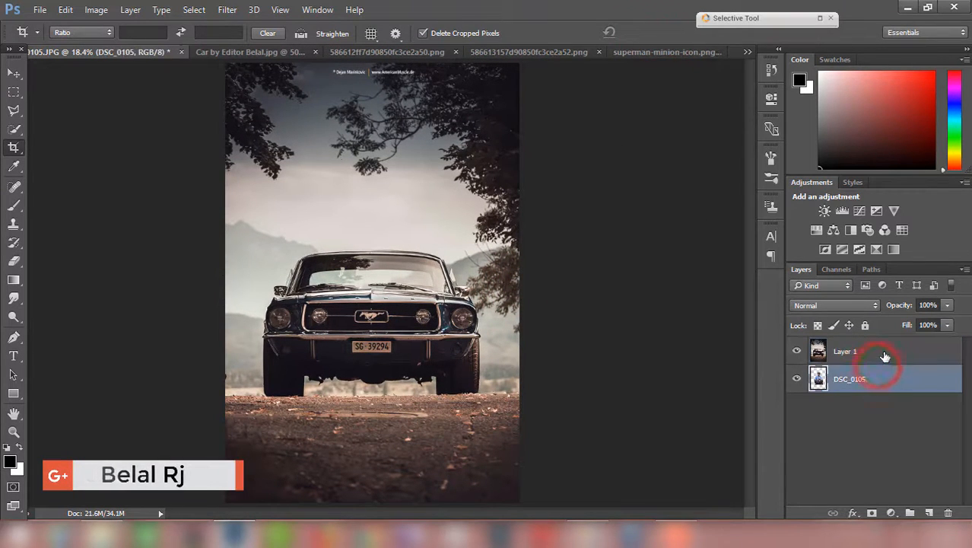
{"action": "left_click", "coordinate": [884, 352]}
{"action": "left_click_drag", "start_coordinate": [898, 353], "coordinate": [893, 386]}
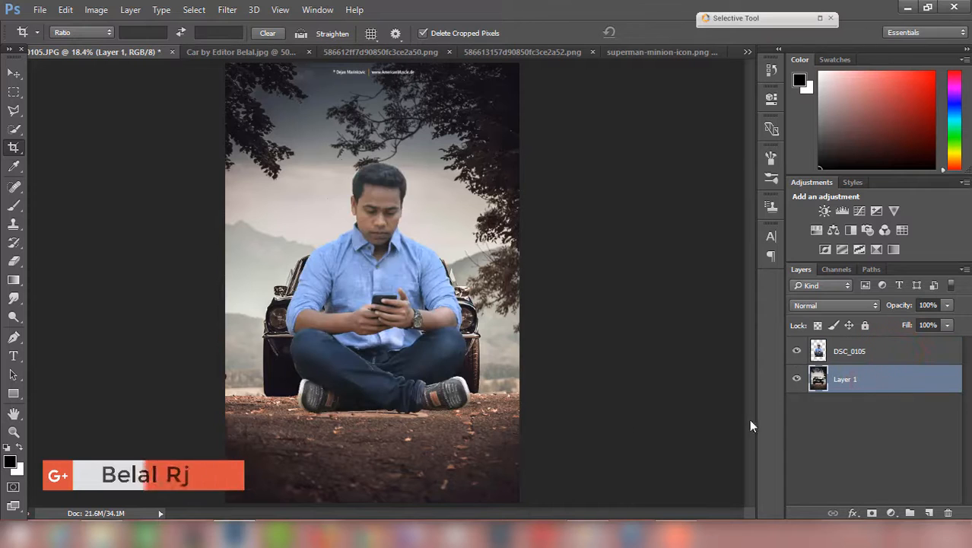
Step: Free-transform the seated man on the DSC_0105 layer to about 63.7% and place him on the ground centred in front of the car
{"action": "left_click", "coordinate": [854, 352]}
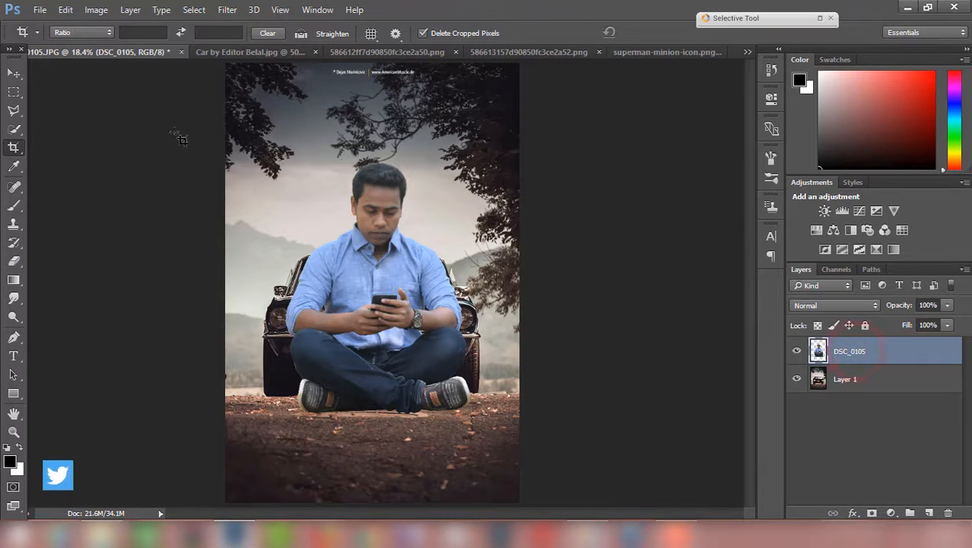
{"action": "left_click", "coordinate": [14, 73]}
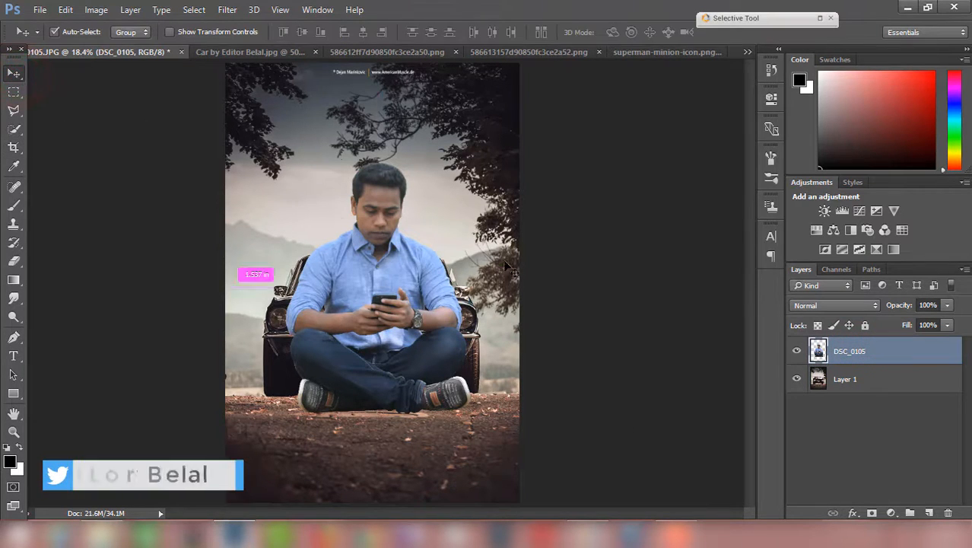
{"action": "key", "text": "ctrl+t"}
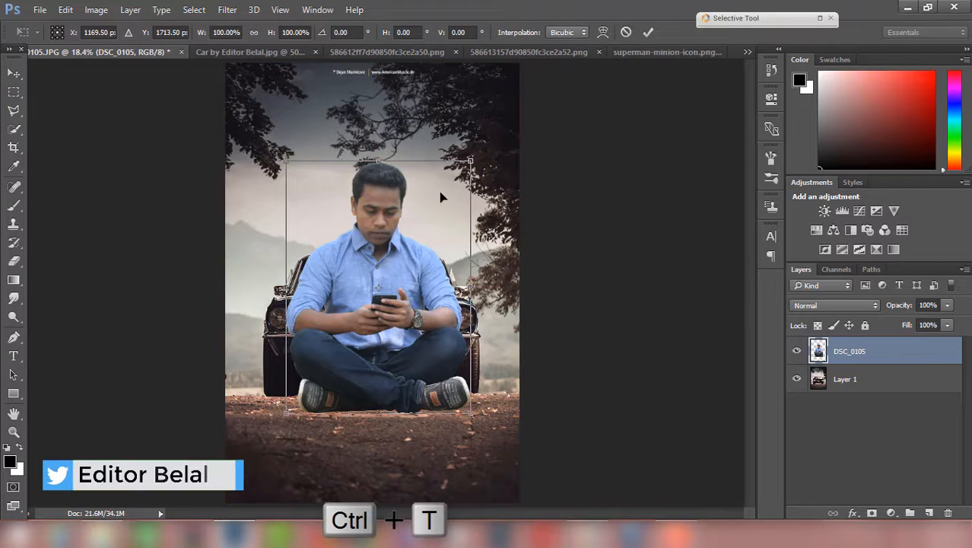
{"action": "left_click", "coordinate": [469, 162]}
{"action": "left_click_drag", "start_coordinate": [469, 161], "coordinate": [449, 187]}
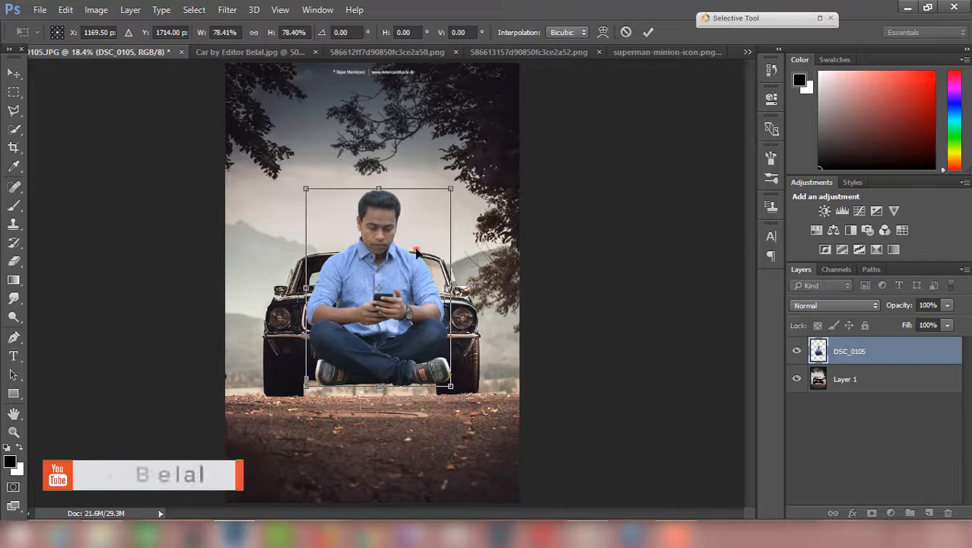
{"action": "left_click_drag", "start_coordinate": [416, 227], "coordinate": [410, 267]}
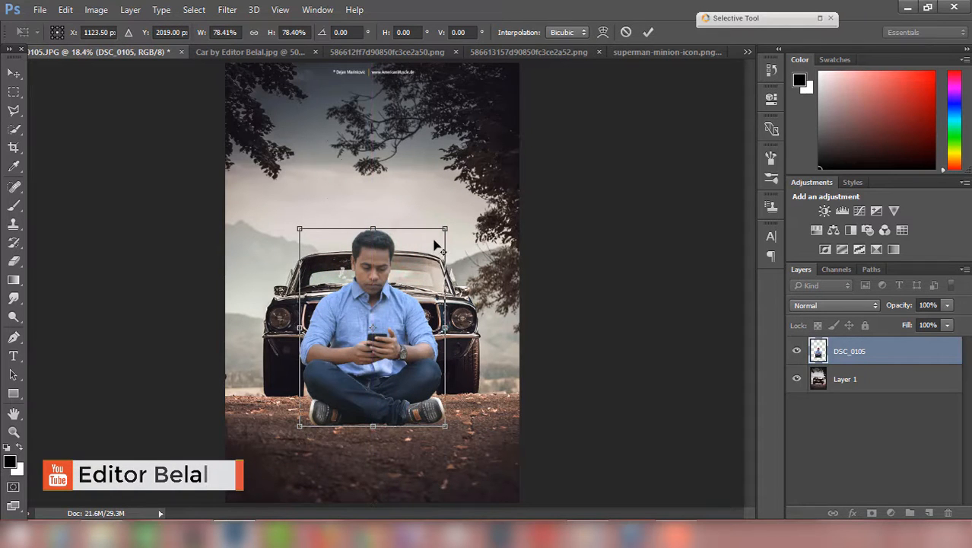
{"action": "left_click_drag", "start_coordinate": [445, 228], "coordinate": [409, 288]}
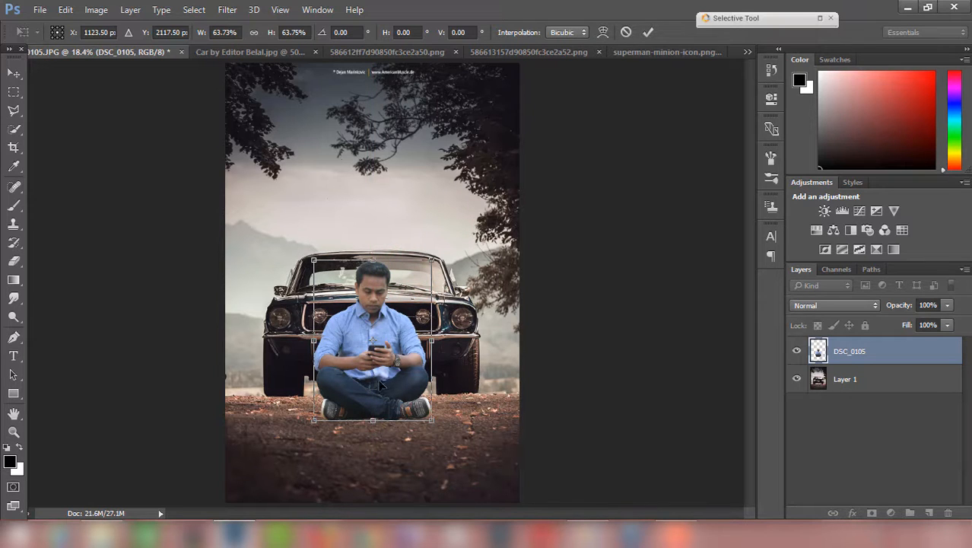
{"action": "left_click", "coordinate": [647, 33]}
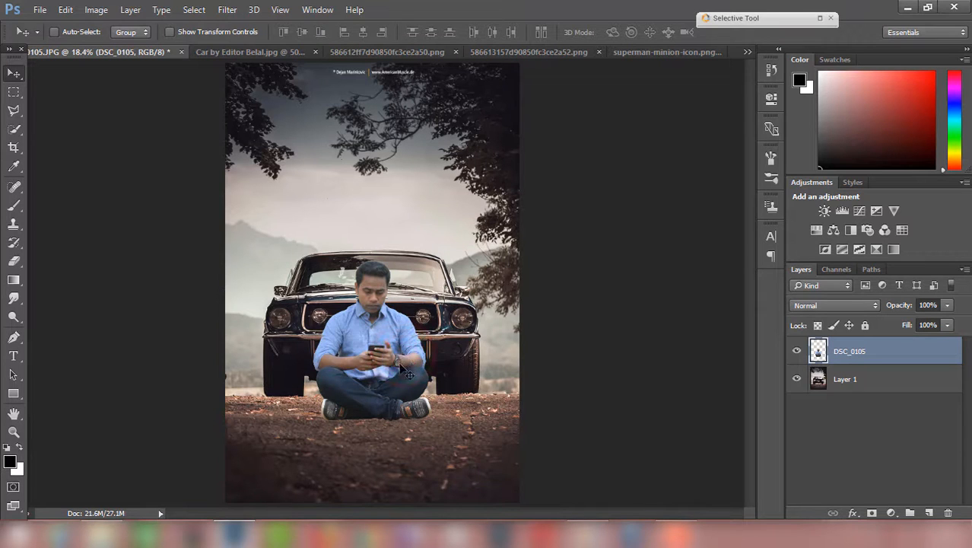
Step: Add an empty layer directly above the car photo, Layer 1, and ready the Brush at size 100
{"action": "left_click", "coordinate": [865, 379]}
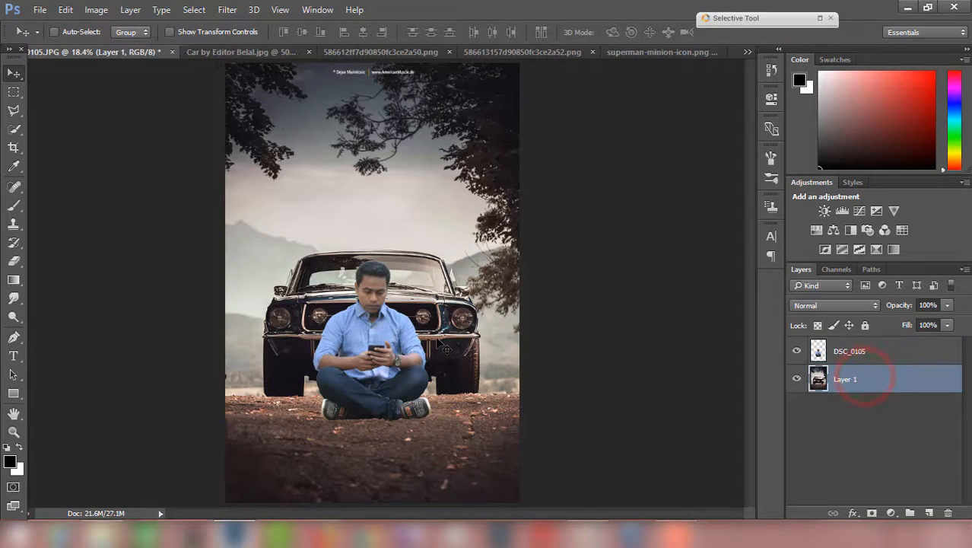
{"action": "left_click", "coordinate": [927, 512]}
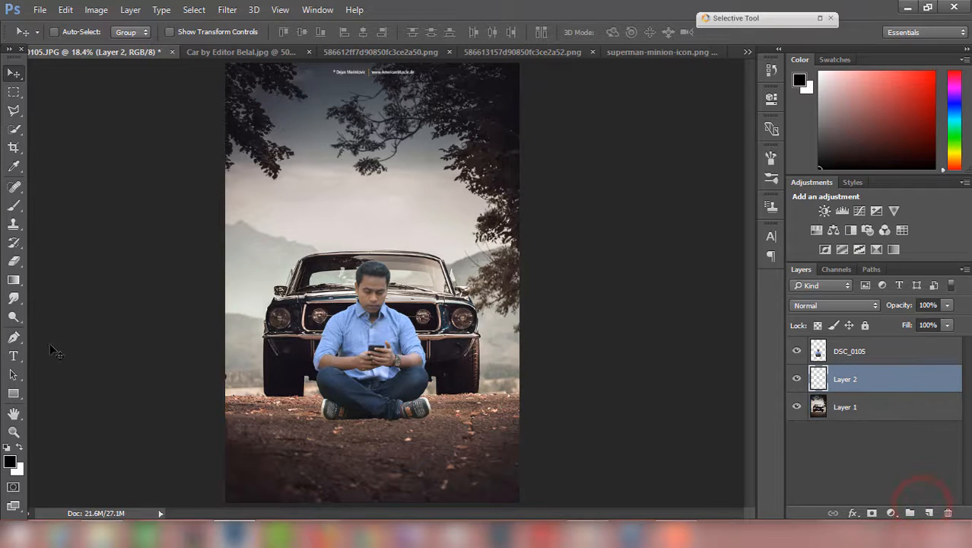
{"action": "left_click", "coordinate": [16, 214]}
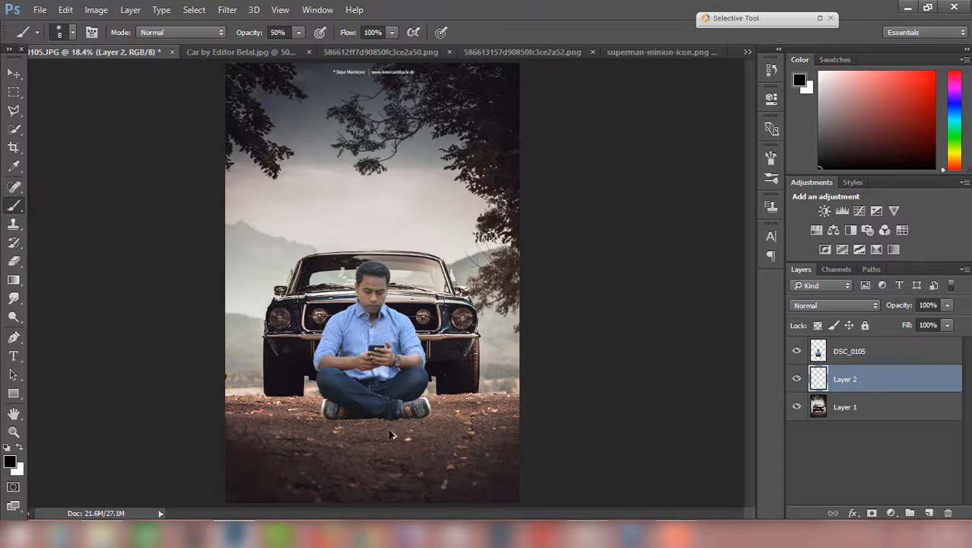
{"action": "scroll", "coordinate": [394, 435], "scroll_direction": "up", "scroll_amount": 5}
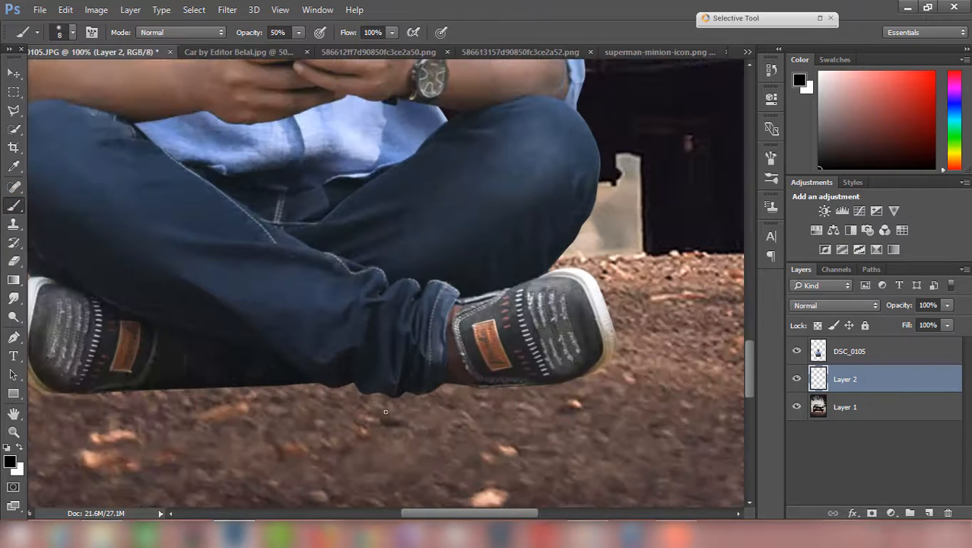
{"action": "scroll", "coordinate": [473, 419], "scroll_direction": "down", "scroll_amount": 1}
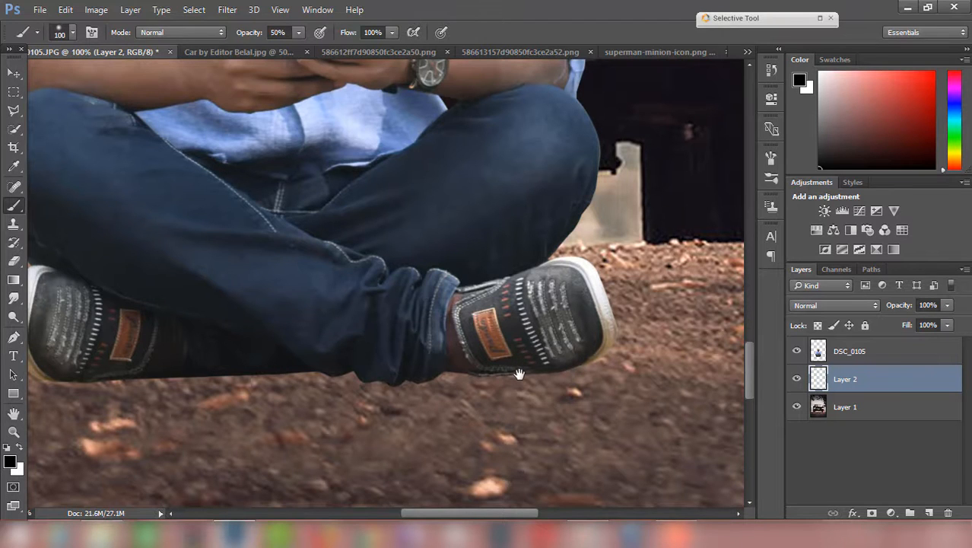
{"action": "left_click_drag", "start_coordinate": [518, 374], "coordinate": [581, 362]}
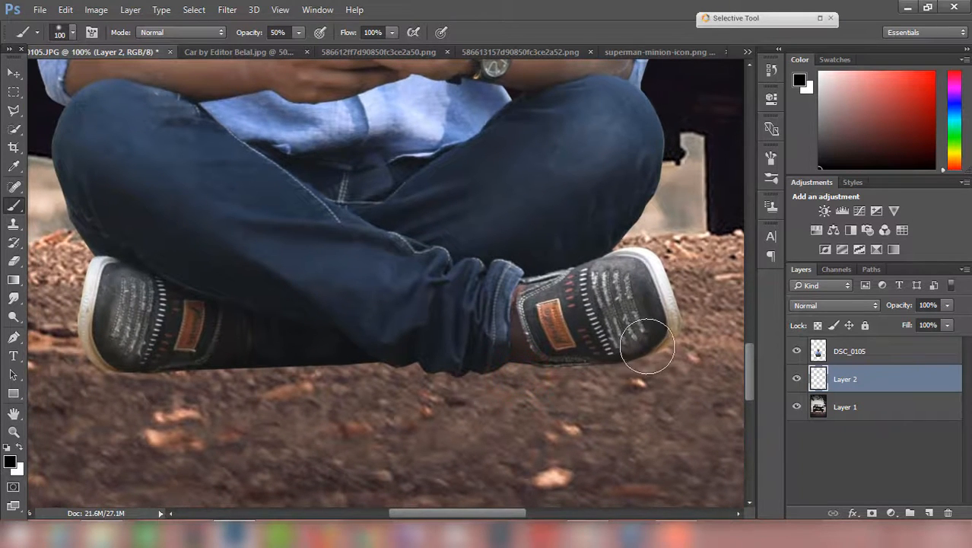
Step: Set the brush opacity to 100% and paint a black contact shadow on the ground beneath the man's shoes and legs
{"action": "left_click_drag", "start_coordinate": [656, 332], "coordinate": [631, 349]}
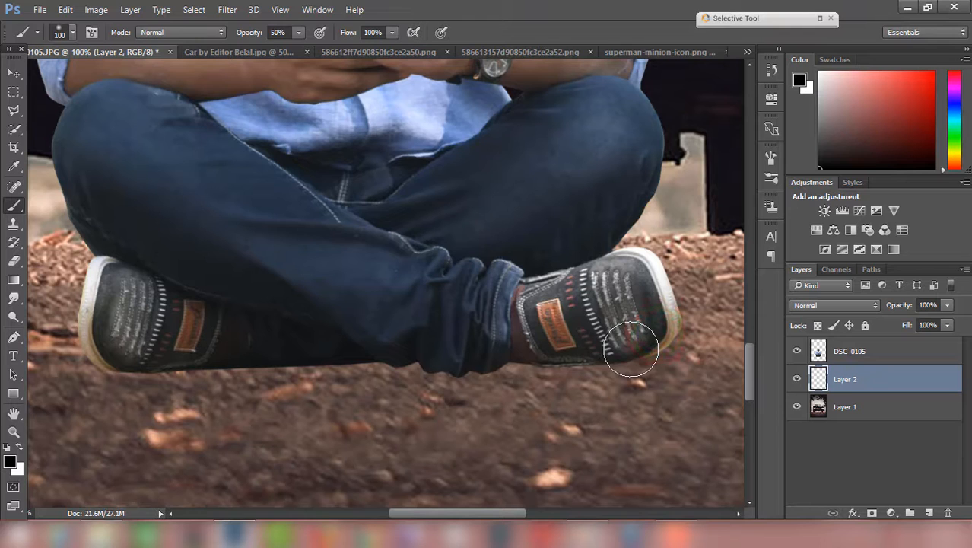
{"action": "key", "text": "ctrl+z"}
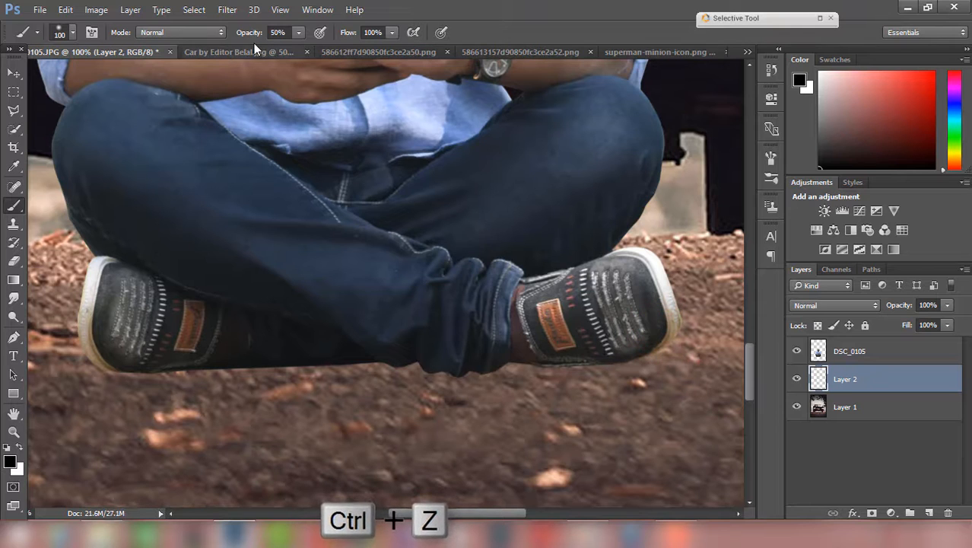
{"action": "left_click_drag", "start_coordinate": [247, 37], "coordinate": [293, 37]}
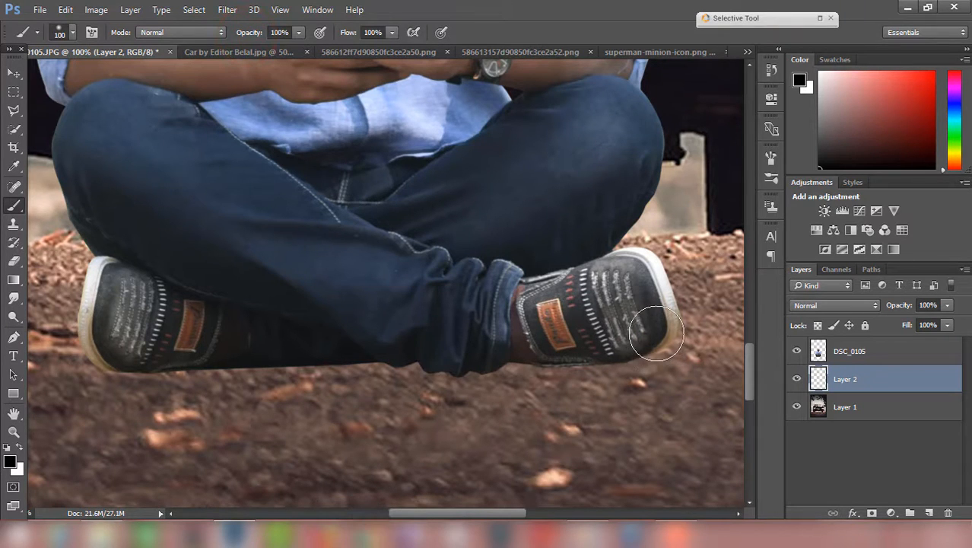
{"action": "mouse_move", "coordinate": [656, 334]}
{"action": "left_mouse_down"}
{"action": "mouse_move", "coordinate": [636, 345]}
{"action": "mouse_move", "coordinate": [664, 339]}
{"action": "mouse_move", "coordinate": [646, 351]}
{"action": "mouse_move", "coordinate": [600, 361]}
{"action": "mouse_move", "coordinate": [542, 353]}
{"action": "mouse_move", "coordinate": [473, 370]}
{"action": "mouse_move", "coordinate": [139, 381]}
{"action": "mouse_move", "coordinate": [102, 363]}
{"action": "mouse_move", "coordinate": [82, 335]}
{"action": "mouse_move", "coordinate": [109, 373]}
{"action": "left_mouse_up"}
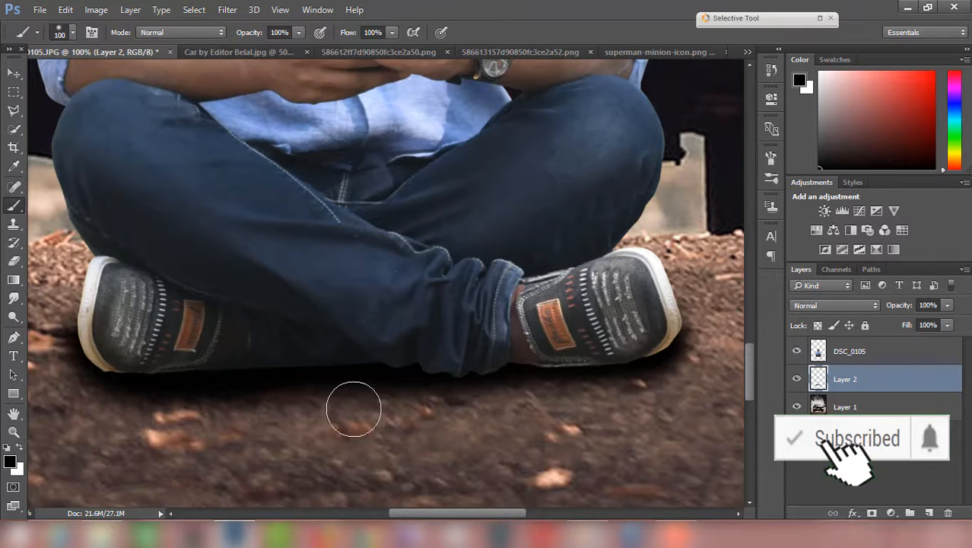
{"action": "left_click", "coordinate": [661, 331]}
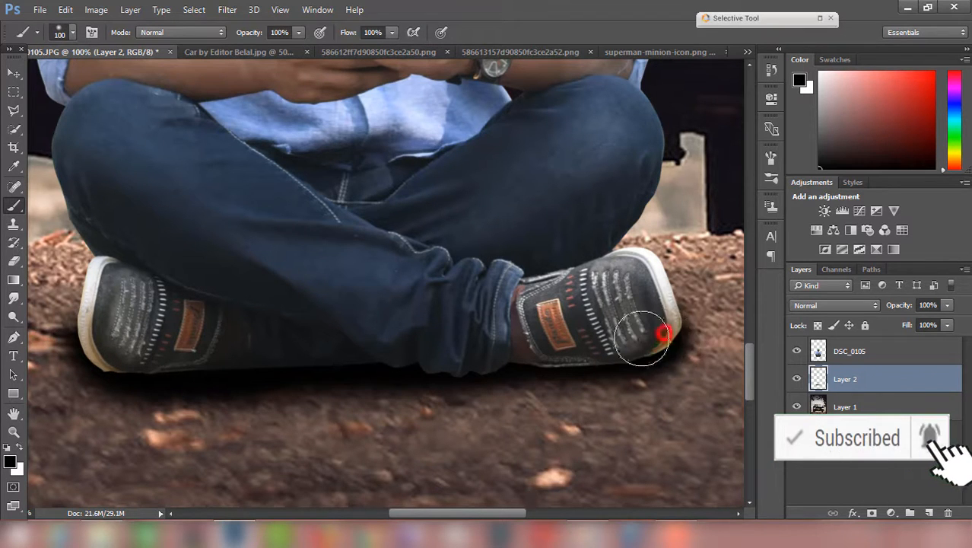
{"action": "scroll", "coordinate": [444, 365], "scroll_direction": "down", "scroll_amount": 6}
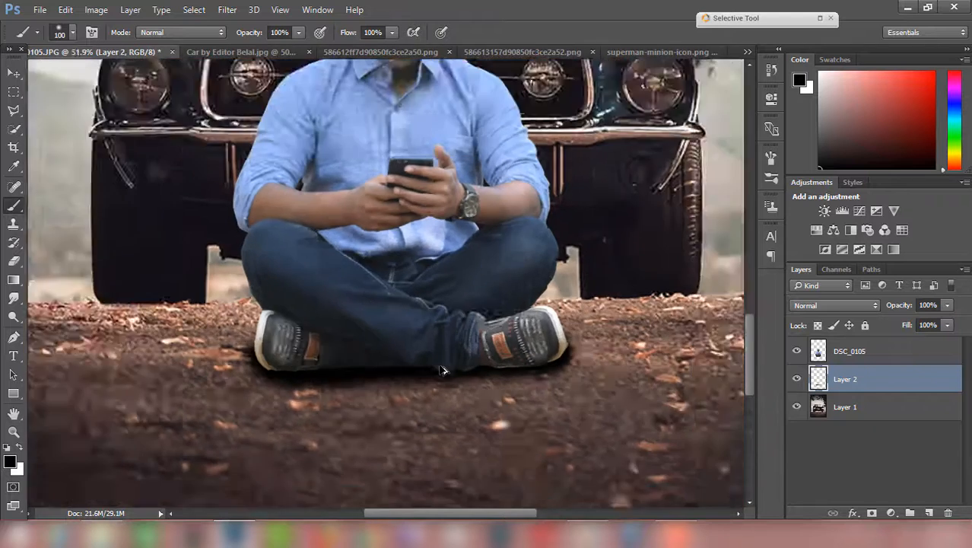
{"action": "scroll", "coordinate": [444, 369], "scroll_direction": "down", "scroll_amount": 1}
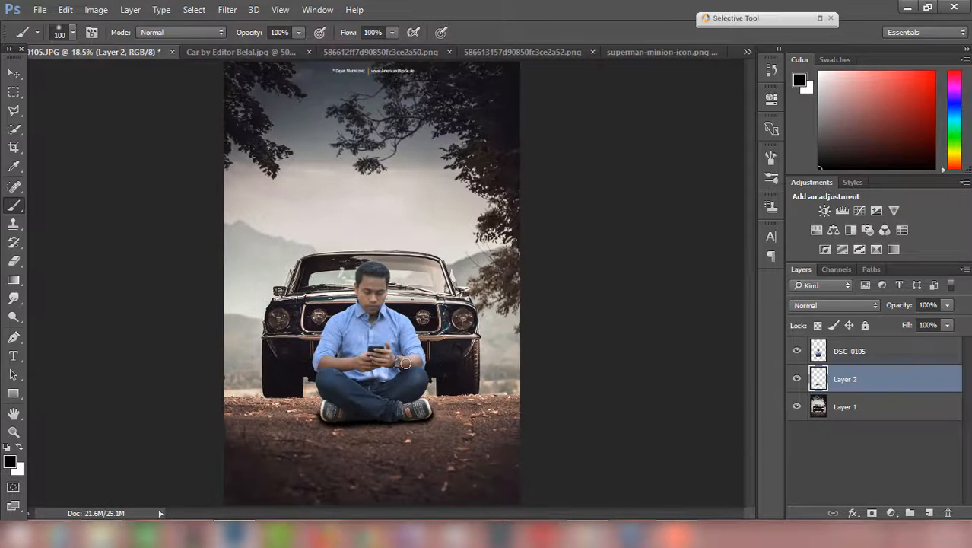
Step: Lower the opacity of the shadow layer, Layer 2, to 76%
{"action": "left_click", "coordinate": [14, 74]}
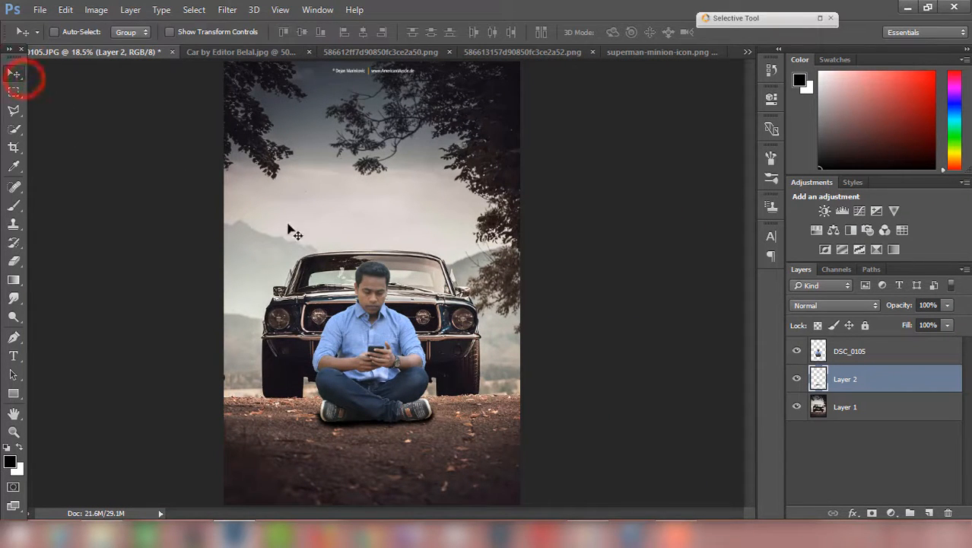
{"action": "left_click", "coordinate": [948, 305]}
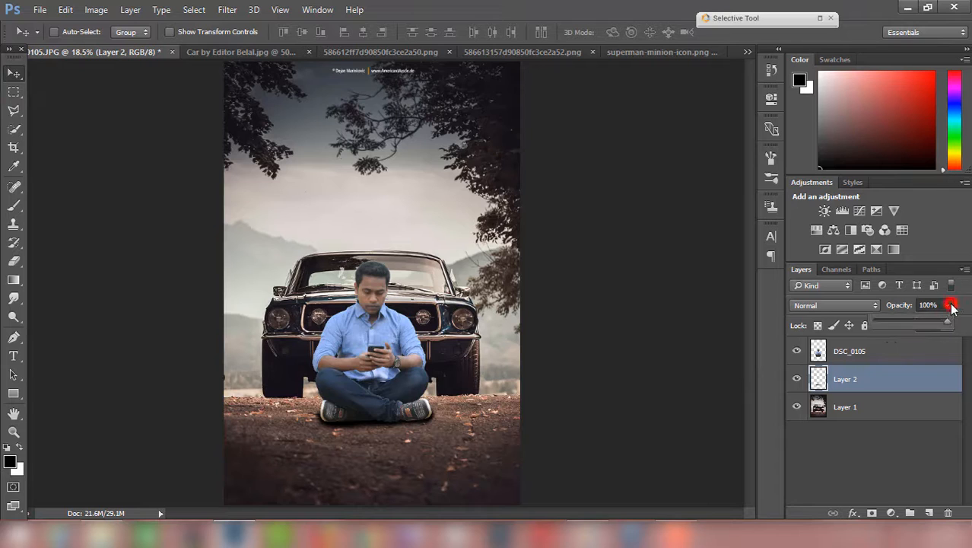
{"action": "left_click_drag", "start_coordinate": [920, 324], "coordinate": [930, 322]}
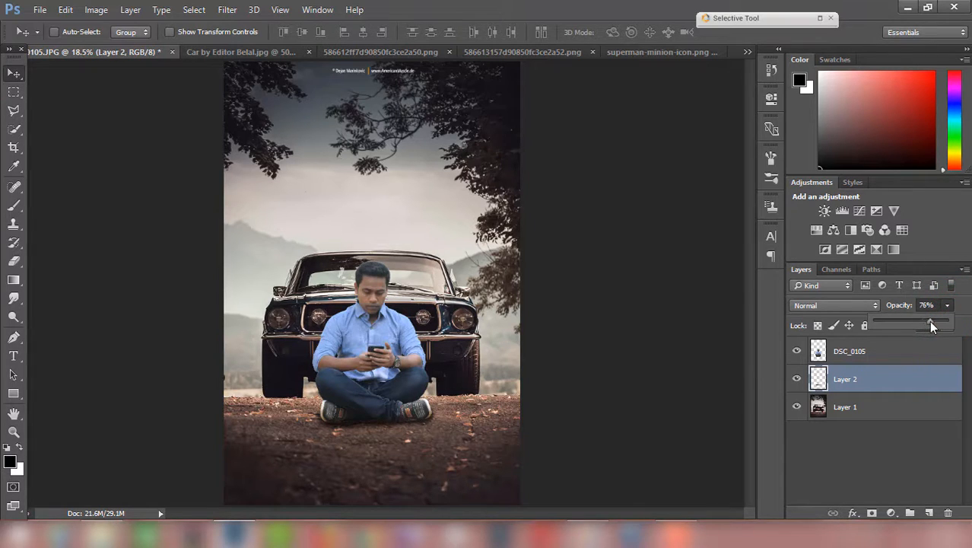
{"action": "left_click", "coordinate": [904, 374]}
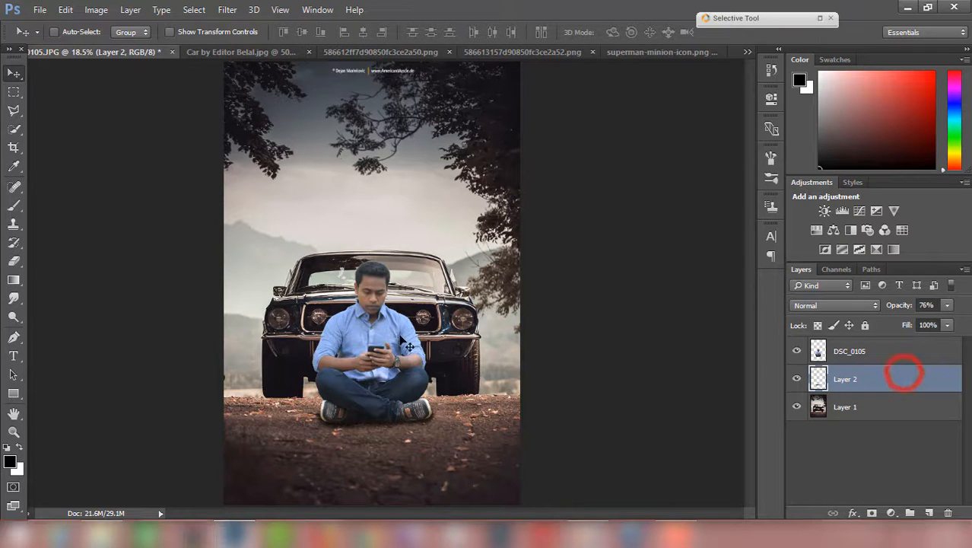
Step: Apply a Gaussian Blur with a 6.4-pixel radius to the shadow on Layer 2 and set the layer's opacity to 81%
{"action": "left_click", "coordinate": [228, 10]}
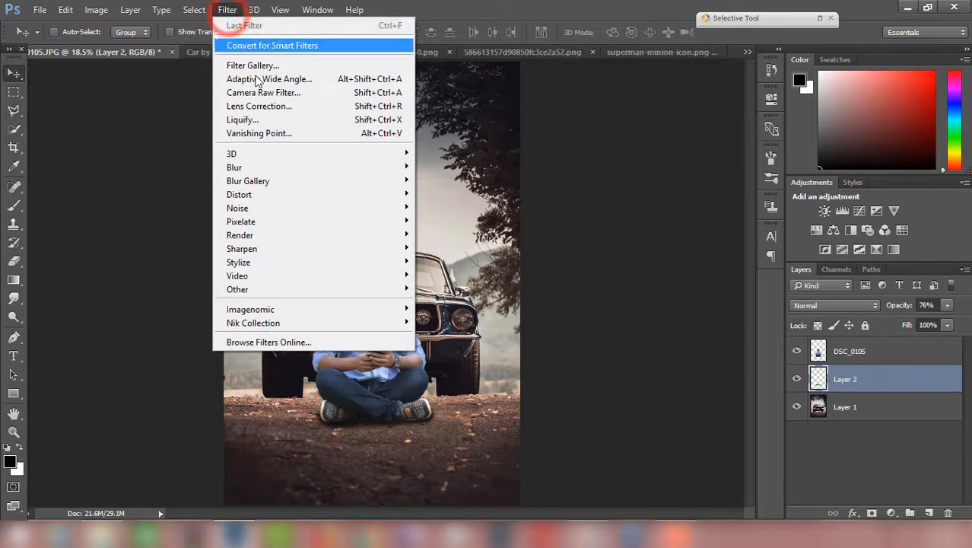
{"action": "mouse_move", "coordinate": [262, 165]}
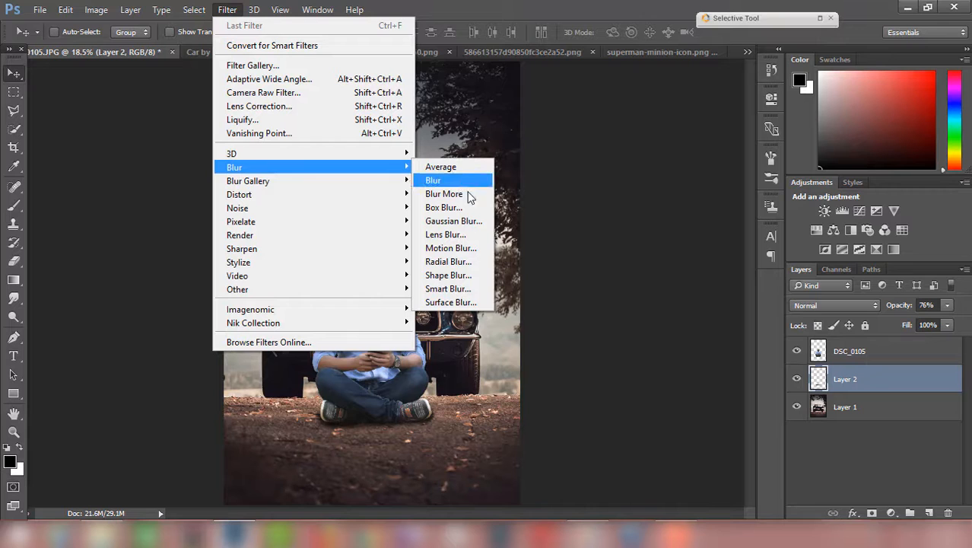
{"action": "left_click", "coordinate": [472, 221]}
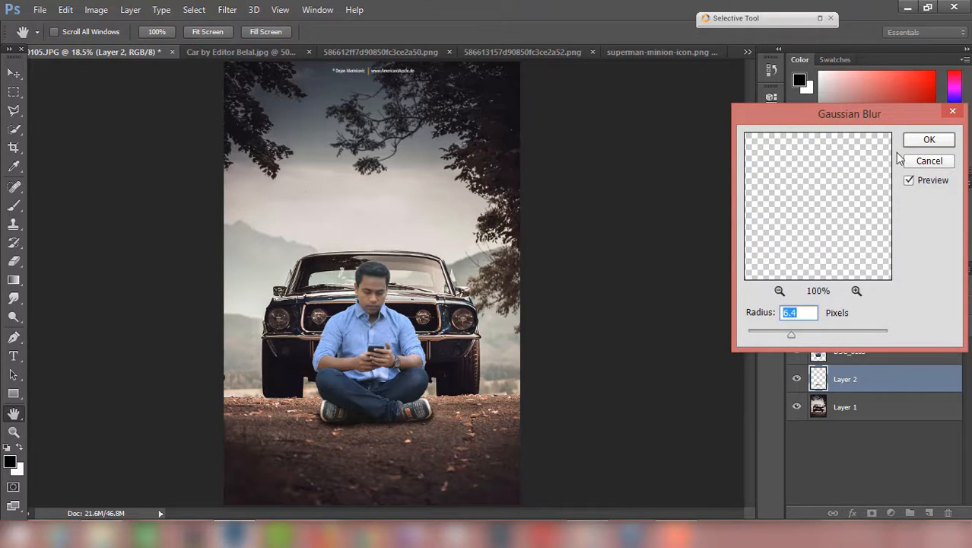
{"action": "left_click", "coordinate": [928, 140]}
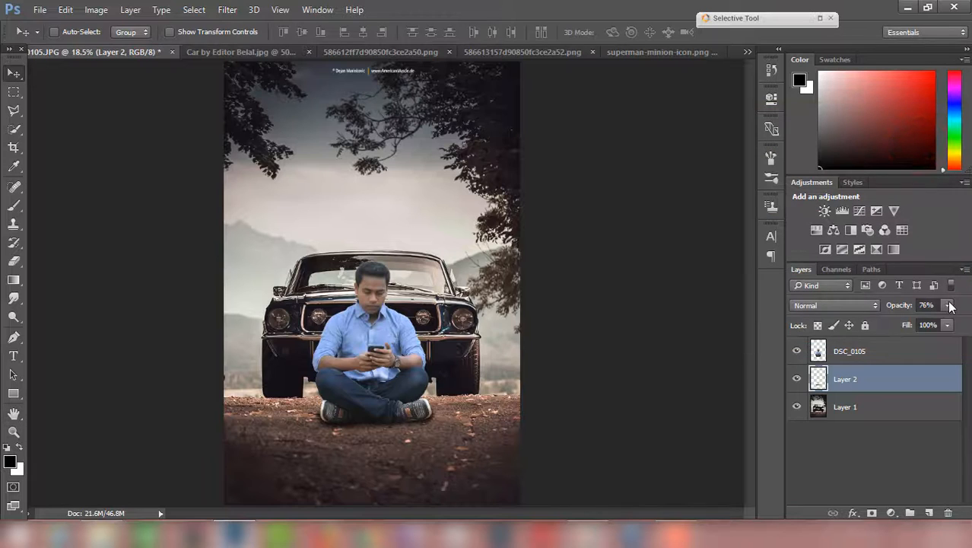
{"action": "left_click", "coordinate": [948, 304]}
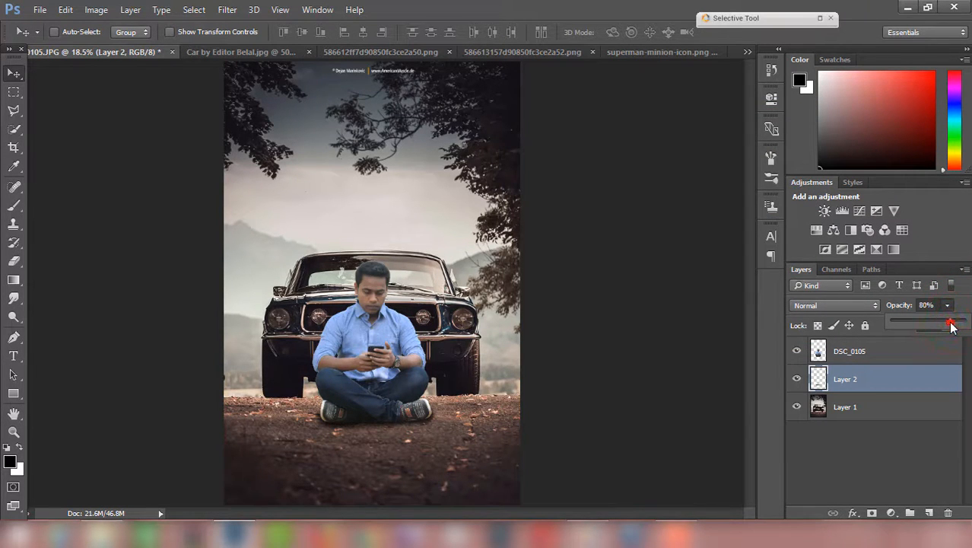
{"action": "left_click", "coordinate": [878, 378]}
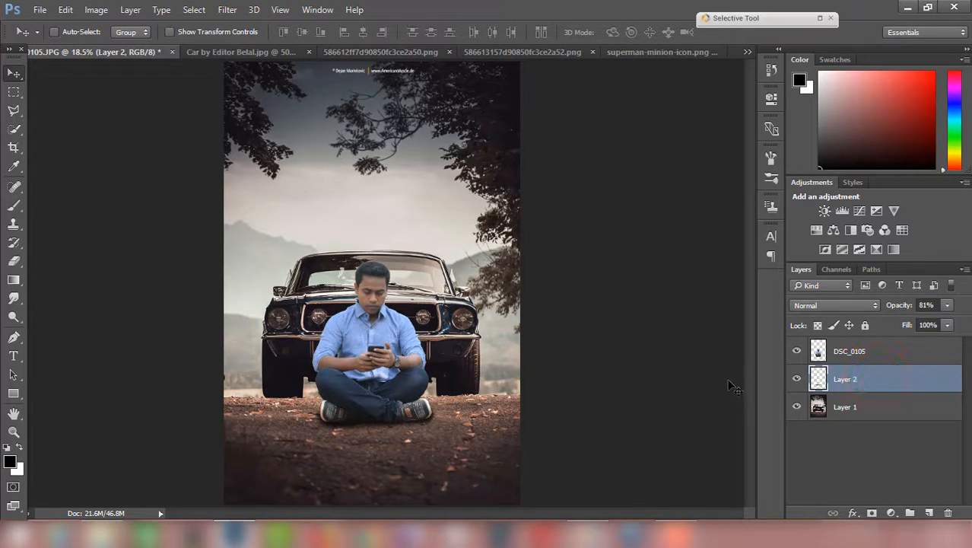
Step: Clean up the edge of the man's hair on the DSC_0105 layer with a size 9 Eraser at 100% opacity
{"action": "left_click", "coordinate": [869, 354]}
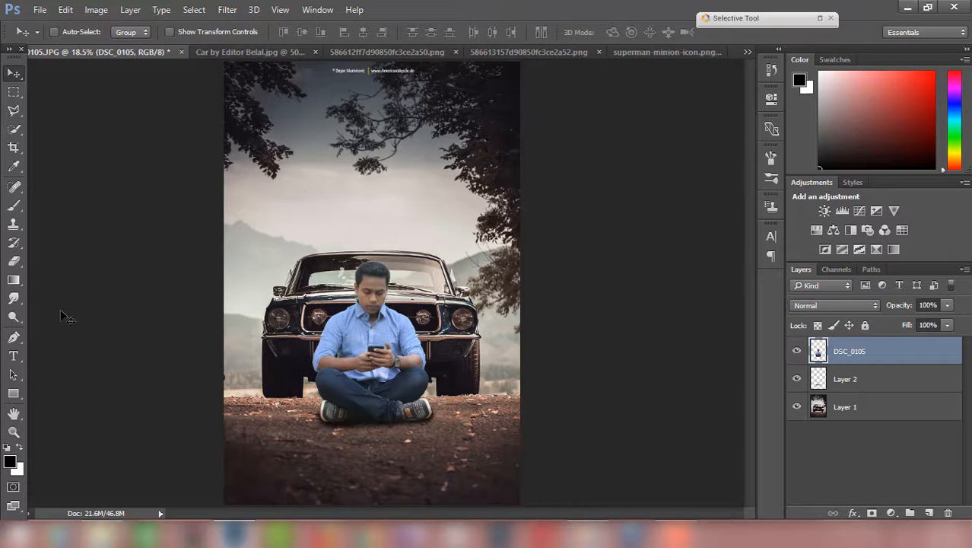
{"action": "left_click", "coordinate": [19, 260]}
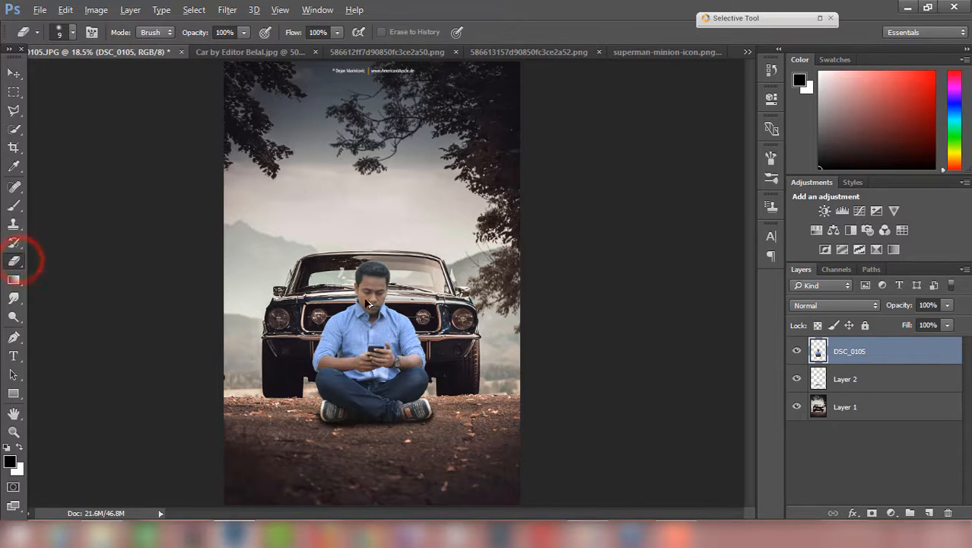
{"action": "scroll", "coordinate": [415, 295], "scroll_direction": "up", "scroll_amount": 2}
{"action": "scroll", "coordinate": [415, 295], "scroll_direction": "up", "scroll_amount": 5}
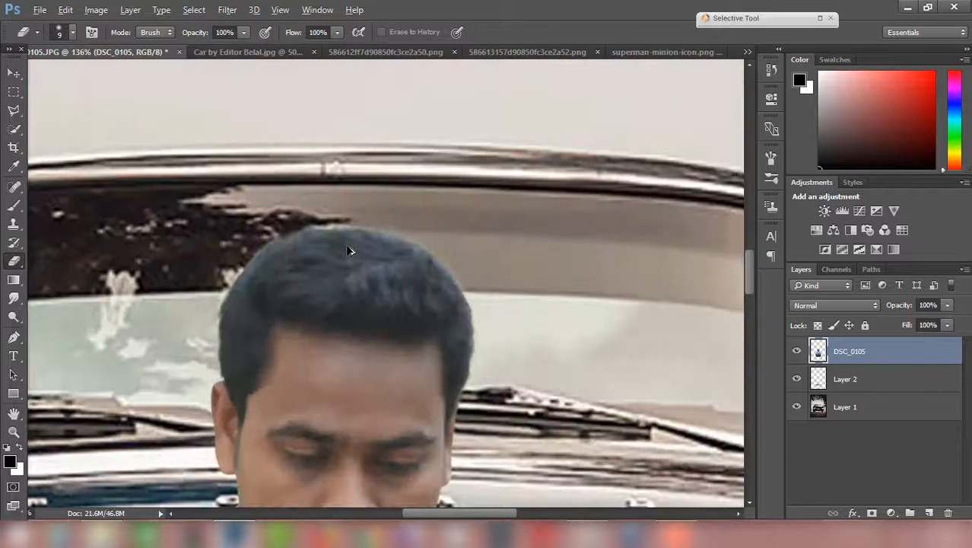
{"action": "scroll", "coordinate": [272, 256], "scroll_direction": "up", "scroll_amount": 1}
{"action": "left_click_drag", "start_coordinate": [308, 220], "coordinate": [303, 214]}
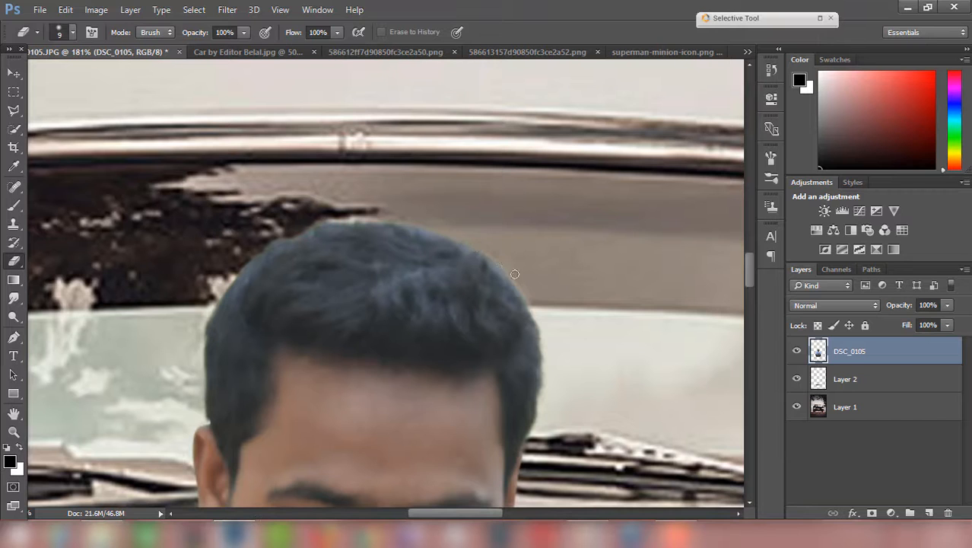
{"action": "key", "text": "ctrl+0"}
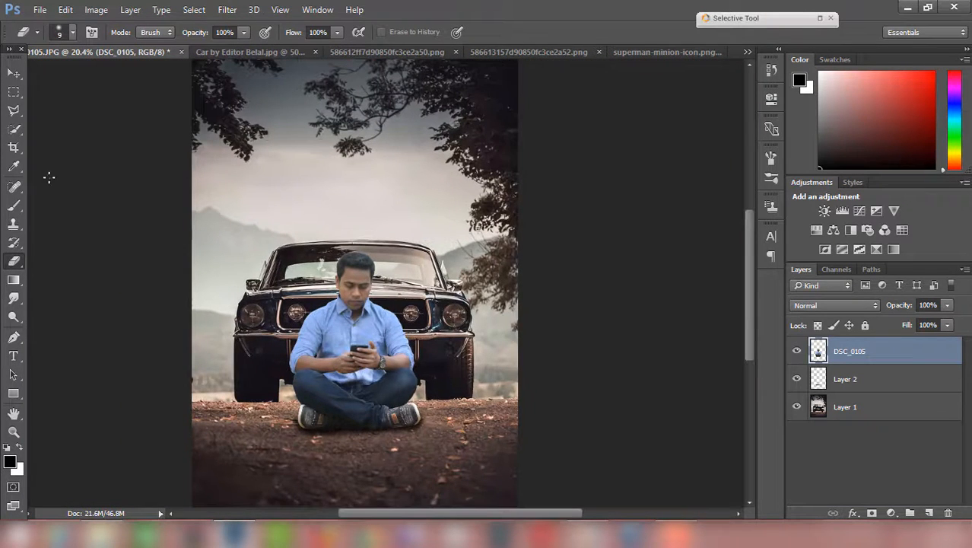
{"action": "left_click", "coordinate": [10, 71]}
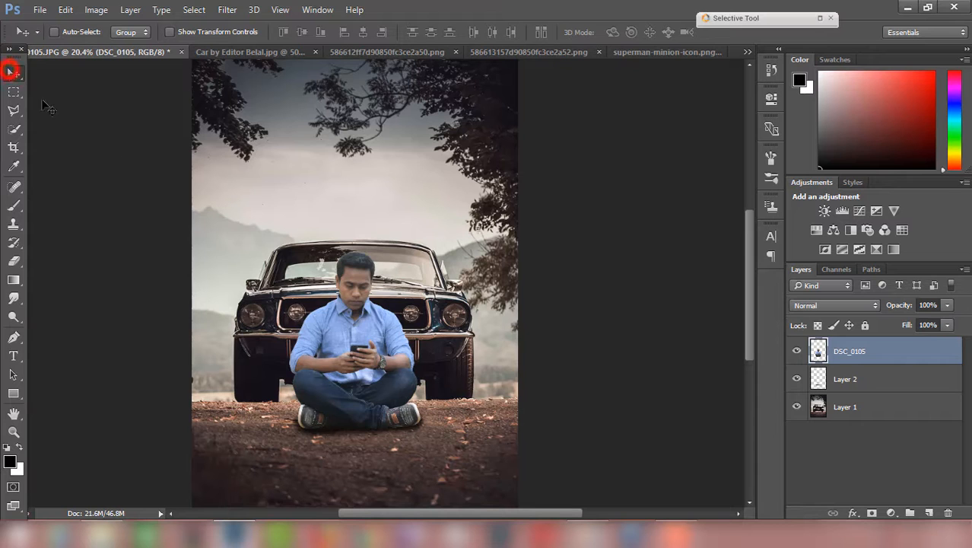
Step: Remove the photographer's name from the sky on Layer 1 by patching it with clear sky just below
{"action": "left_click", "coordinate": [869, 417]}
{"action": "left_click_drag", "start_coordinate": [442, 369], "coordinate": [441, 370]}
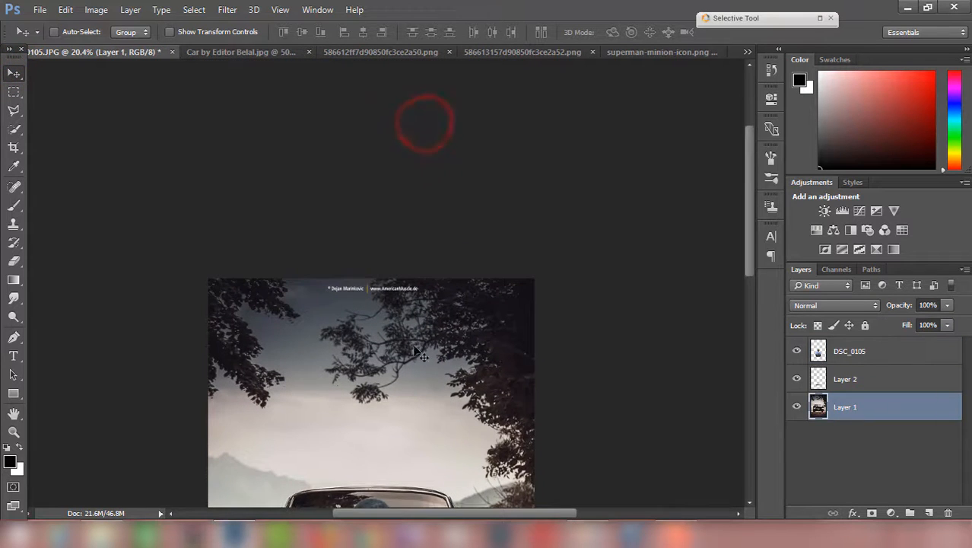
{"action": "scroll", "coordinate": [382, 316], "scroll_direction": "up", "scroll_amount": 12}
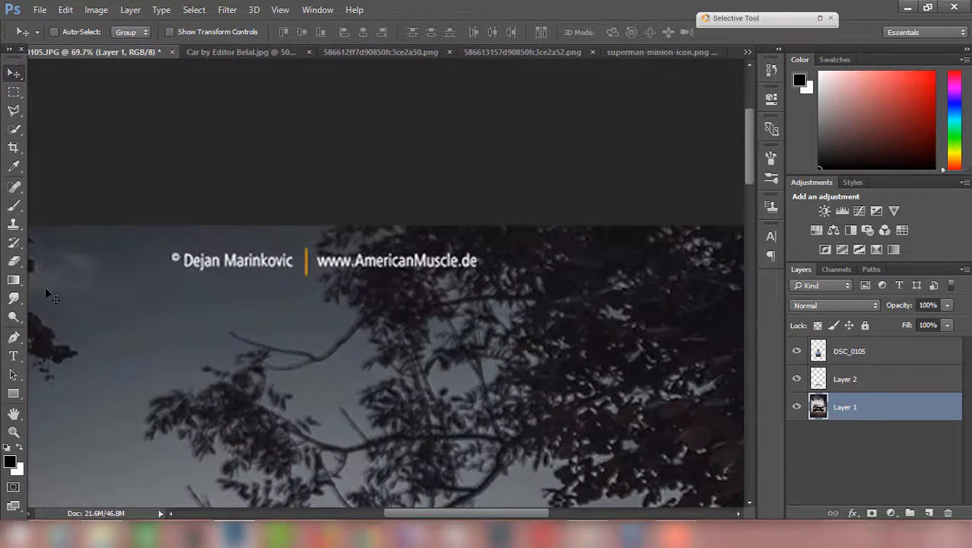
{"action": "right_click", "coordinate": [16, 192]}
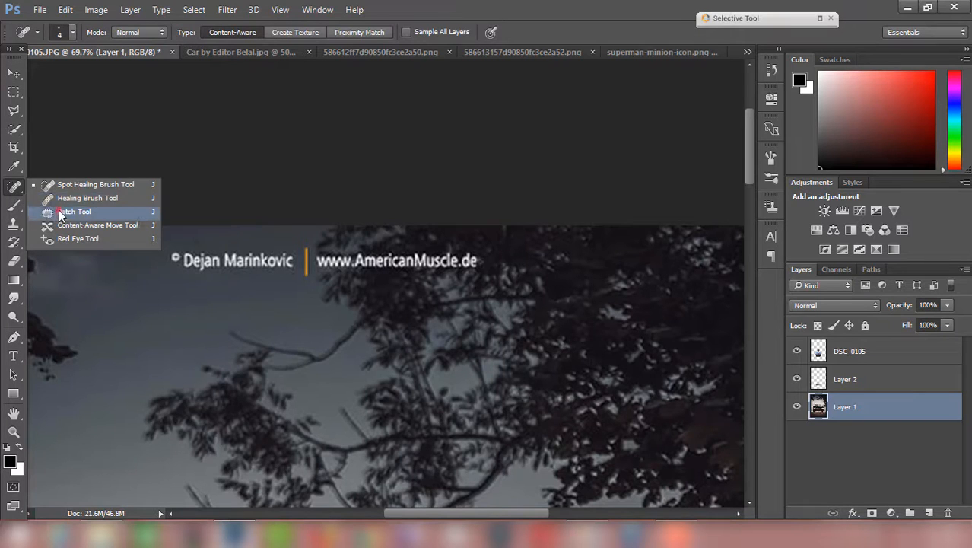
{"action": "left_click", "coordinate": [60, 209]}
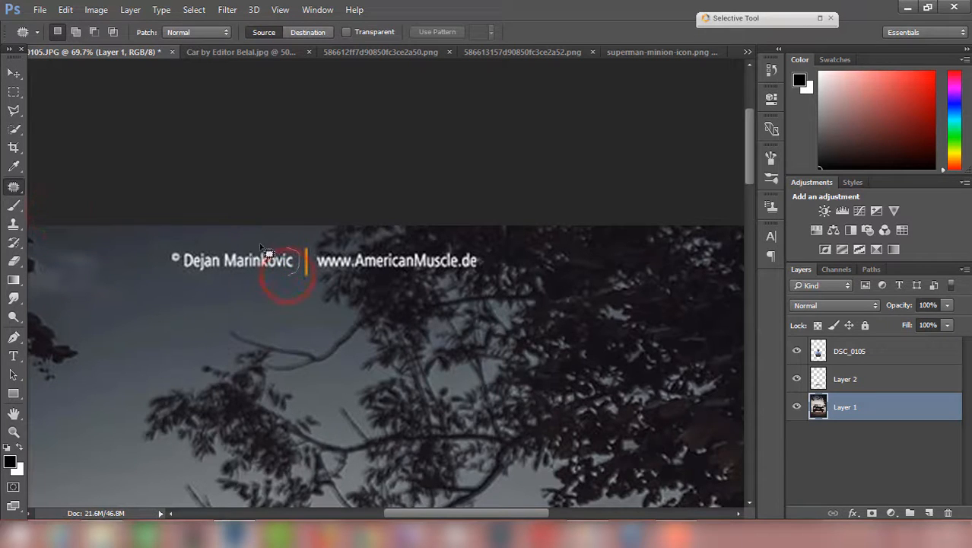
{"action": "left_click_drag", "start_coordinate": [169, 275], "coordinate": [295, 267]}
{"action": "left_click_drag", "start_coordinate": [228, 265], "coordinate": [235, 309]}
{"action": "left_click", "coordinate": [226, 303]}
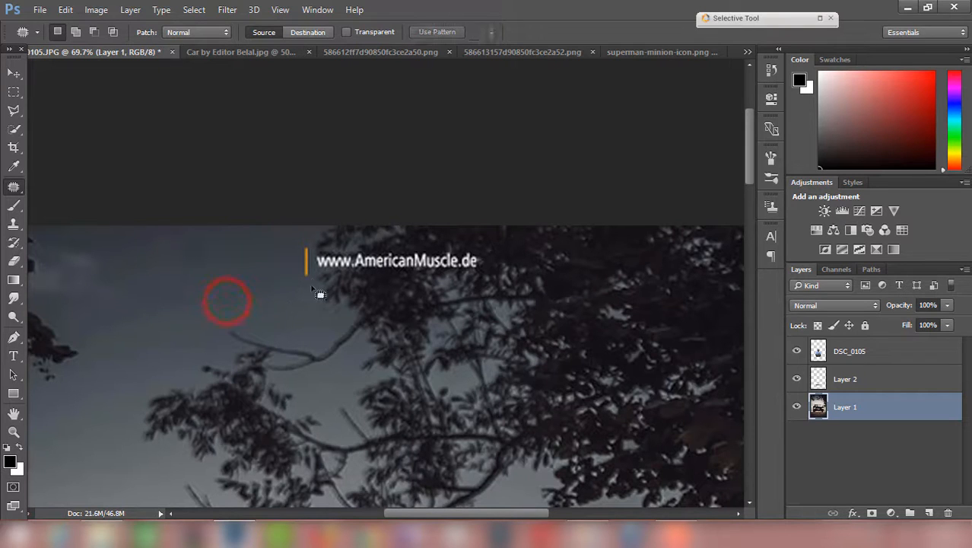
Step: Remove the orange divider bar beside the web address on Layer 1 by patching it with clear sky
{"action": "left_click_drag", "start_coordinate": [313, 295], "coordinate": [306, 272]}
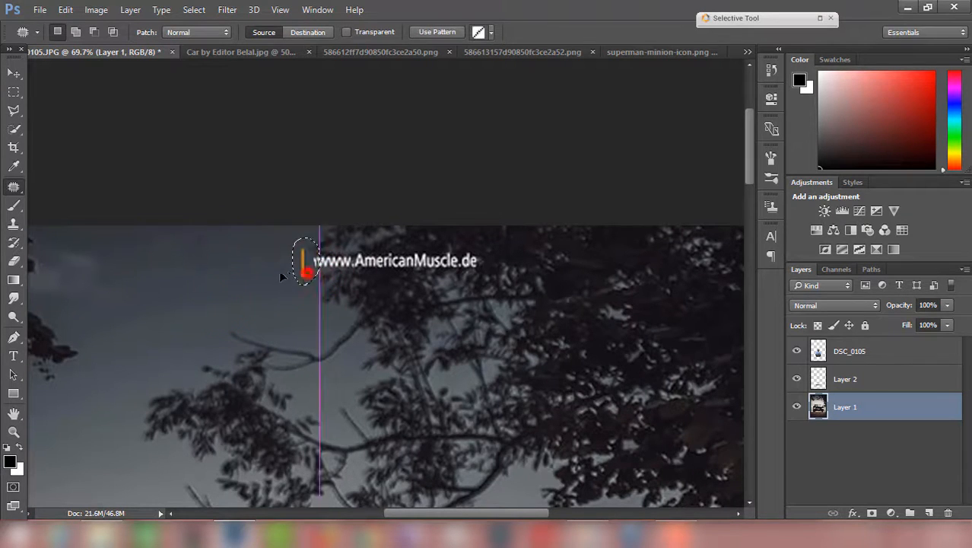
{"action": "left_click", "coordinate": [258, 271]}
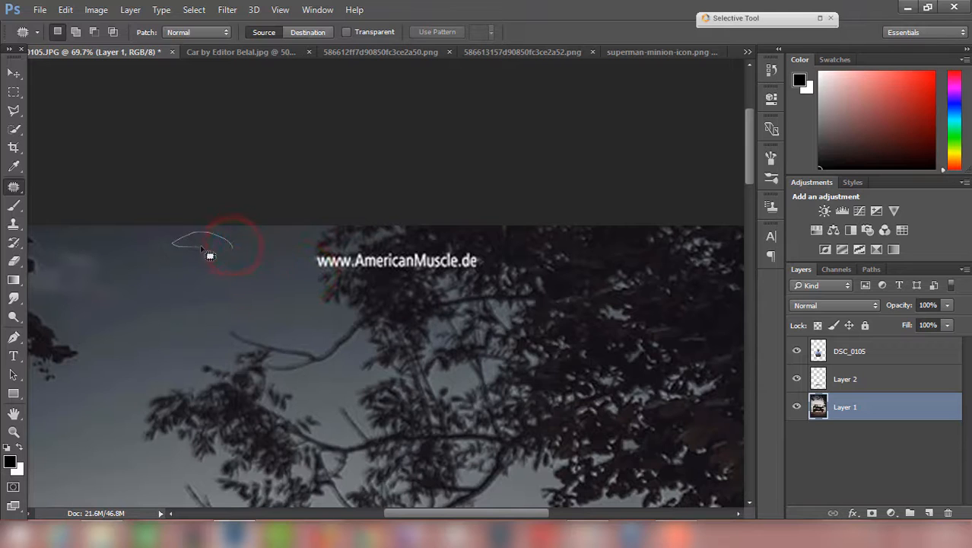
{"action": "left_click_drag", "start_coordinate": [210, 256], "coordinate": [199, 266]}
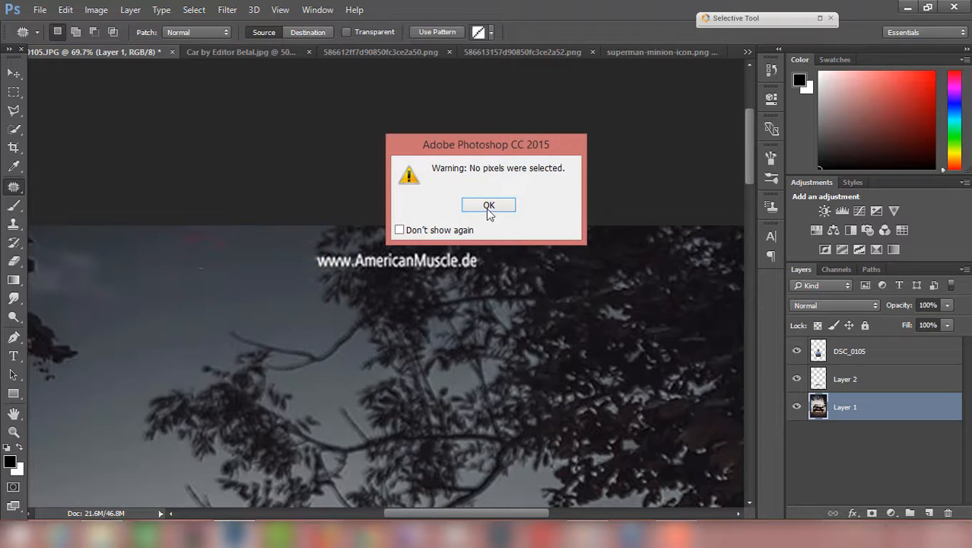
{"action": "left_click", "coordinate": [488, 206]}
{"action": "mouse_move", "coordinate": [423, 274]}
{"action": "left_mouse_down"}
{"action": "mouse_move", "coordinate": [483, 261]}
{"action": "mouse_move", "coordinate": [426, 260]}
{"action": "left_mouse_up"}
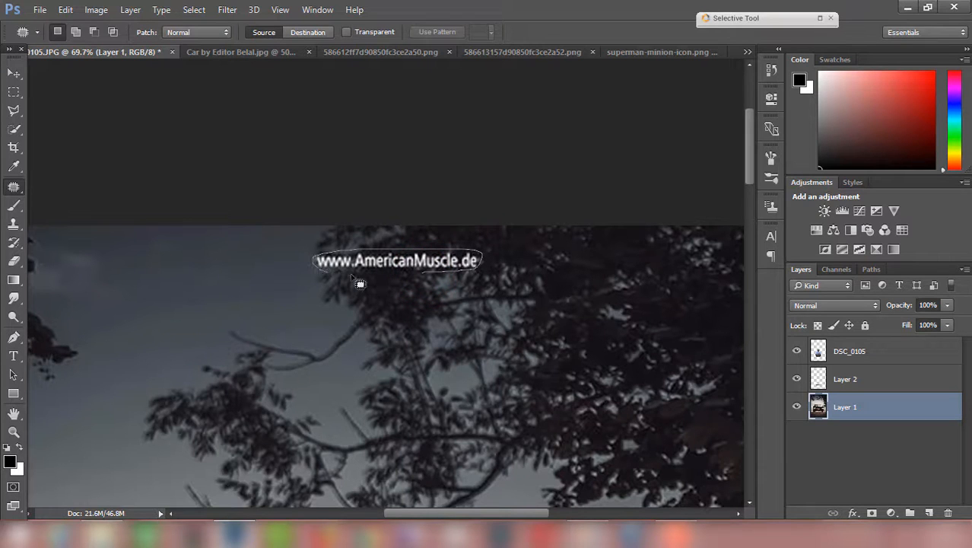
{"action": "mouse_move", "coordinate": [351, 275]}
{"action": "left_mouse_down"}
{"action": "mouse_move", "coordinate": [415, 273]}
{"action": "mouse_move", "coordinate": [393, 285]}
{"action": "left_mouse_up"}
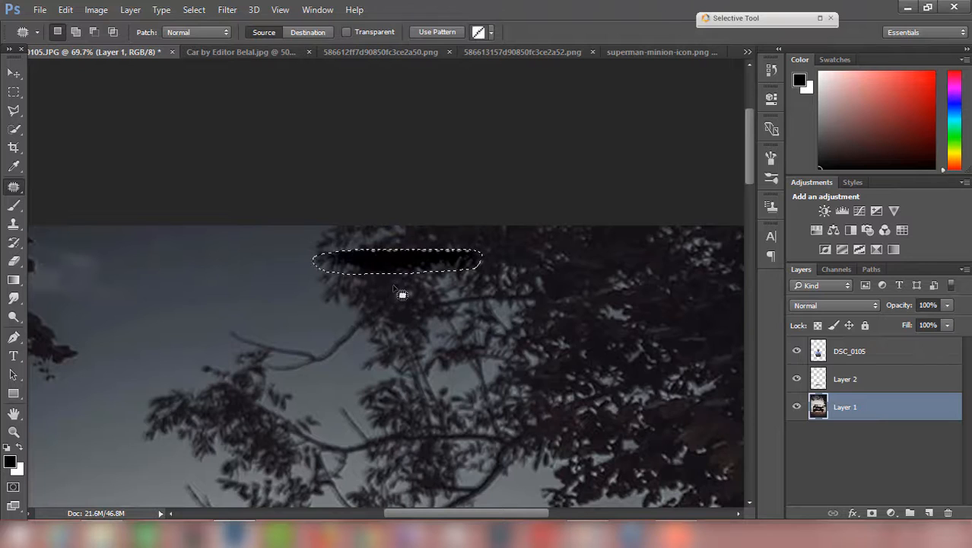
{"action": "key", "text": "ctrl+z"}
{"action": "mouse_move", "coordinate": [402, 267]}
{"action": "left_mouse_down"}
{"action": "mouse_move", "coordinate": [395, 244]}
{"action": "mouse_move", "coordinate": [461, 251]}
{"action": "mouse_move", "coordinate": [344, 257]}
{"action": "mouse_move", "coordinate": [403, 248]}
{"action": "left_mouse_up"}
{"action": "left_click", "coordinate": [400, 269]}
{"action": "left_click", "coordinate": [399, 297]}
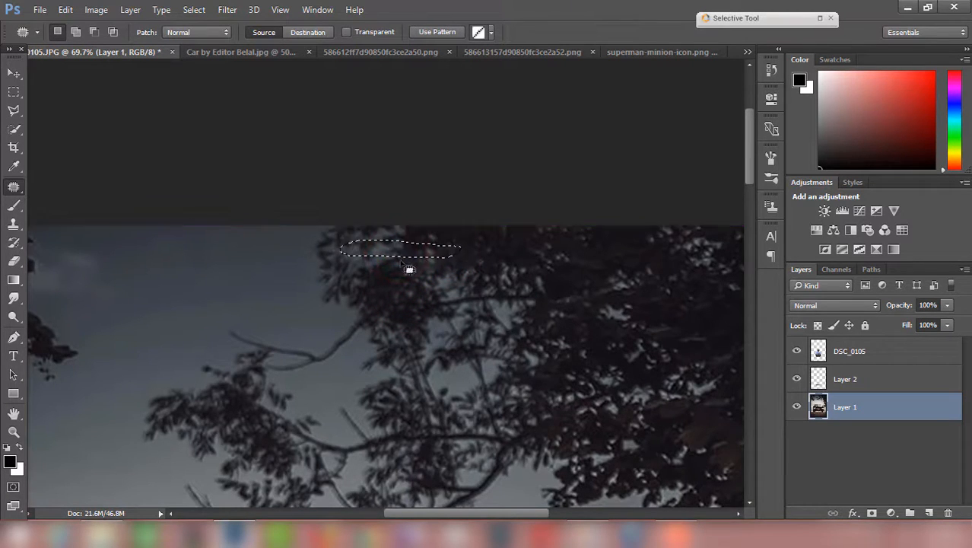
{"action": "left_click", "coordinate": [428, 260]}
{"action": "scroll", "coordinate": [411, 293], "scroll_direction": "down", "scroll_amount": 2}
{"action": "scroll", "coordinate": [412, 293], "scroll_direction": "down", "scroll_amount": 5}
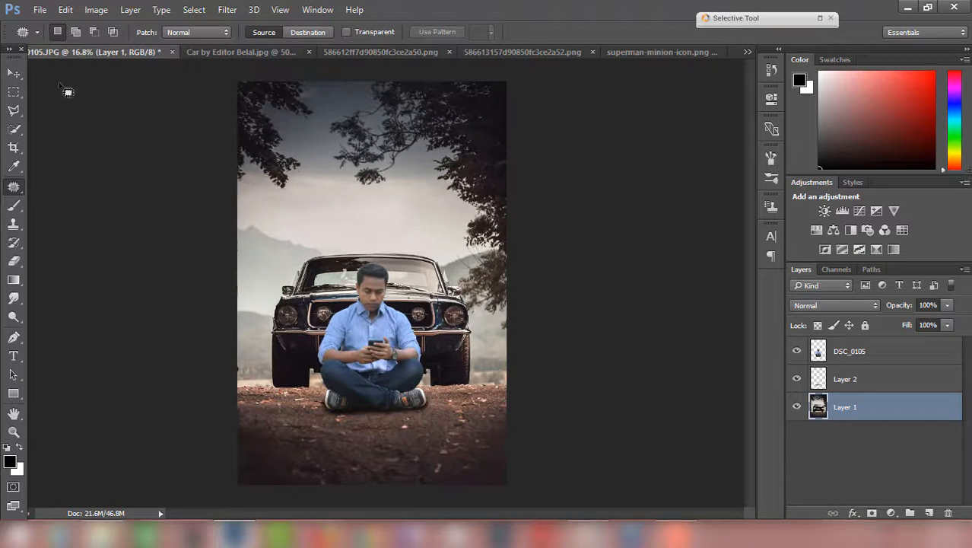
Step: Make DSC_0105 the active layer with the Move tool and close the original car background document
{"action": "left_click", "coordinate": [15, 74]}
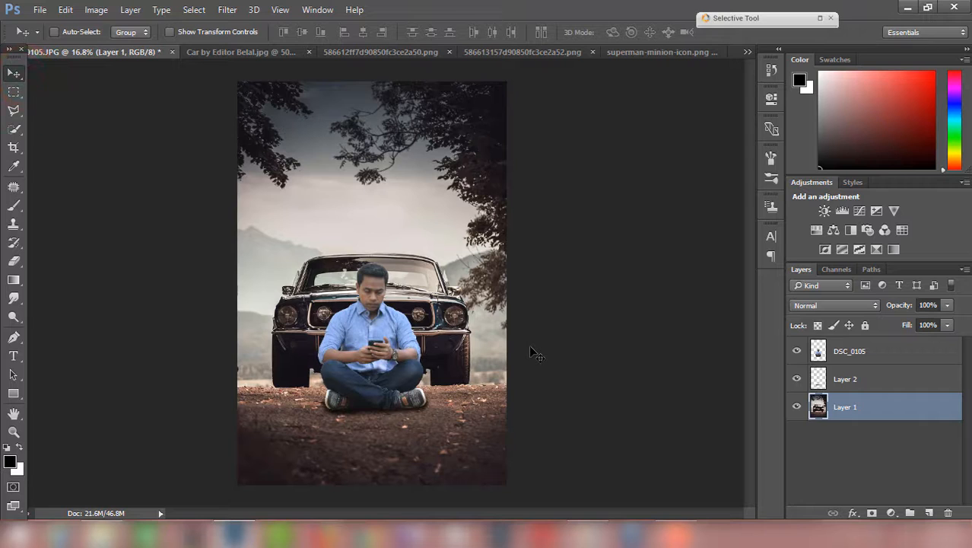
{"action": "left_click", "coordinate": [864, 353]}
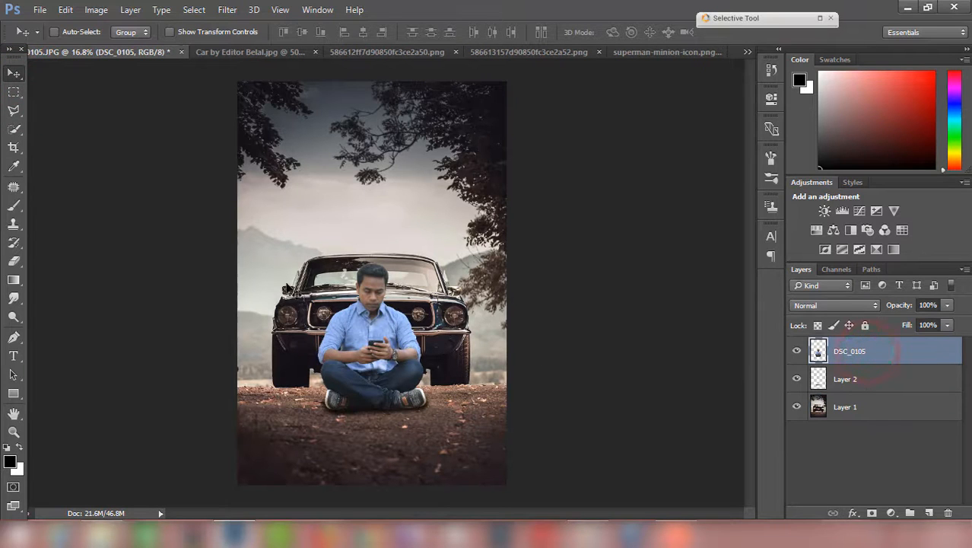
{"action": "left_click", "coordinate": [290, 56]}
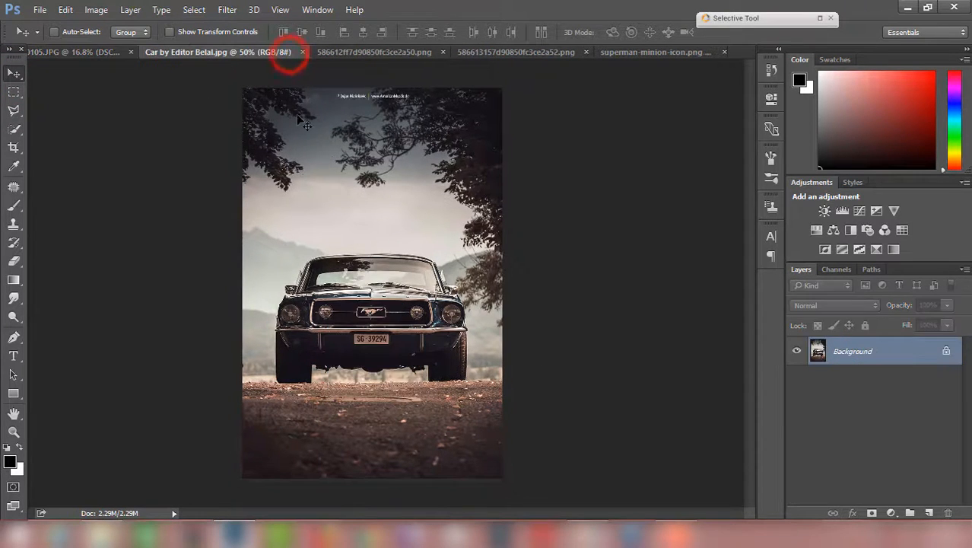
{"action": "left_click", "coordinate": [303, 52]}
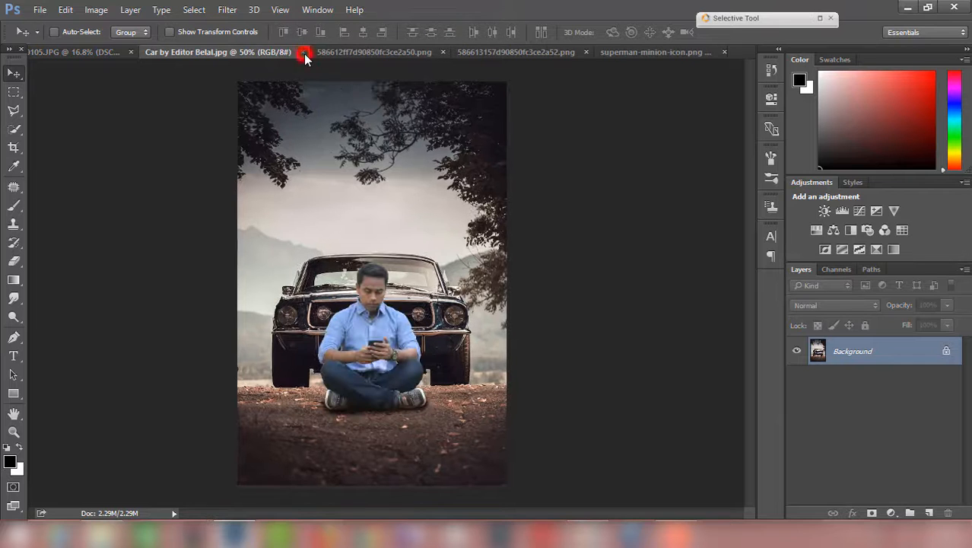
Step: Copy the guitar-playing minion into the composite beside the man's head and place its layer below DSC_0105
{"action": "left_click", "coordinate": [312, 52]}
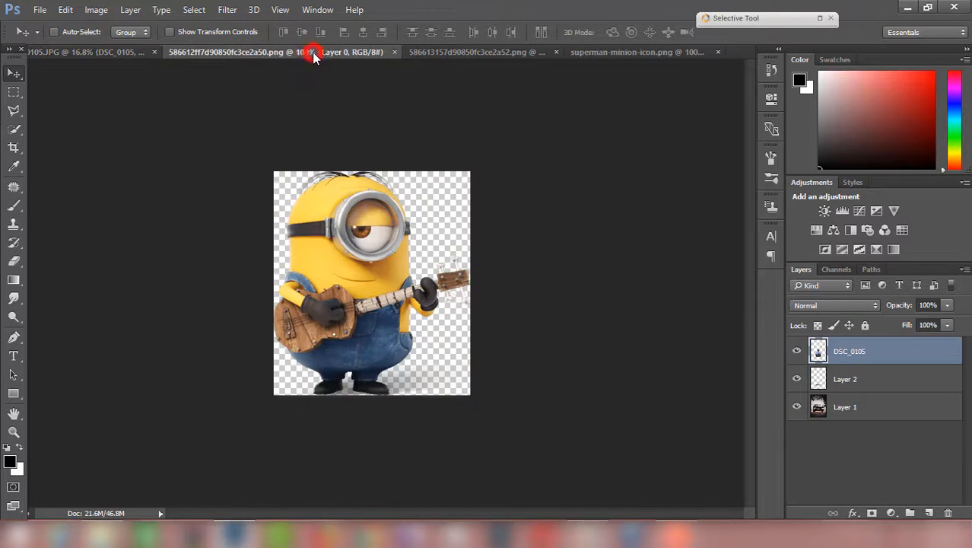
{"action": "left_click_drag", "start_coordinate": [367, 248], "coordinate": [235, 197]}
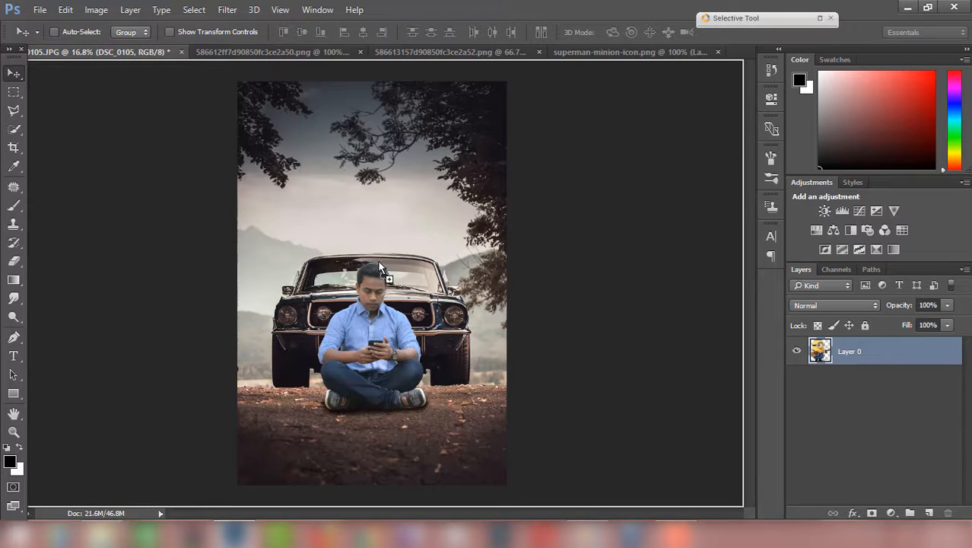
{"action": "left_click_drag", "start_coordinate": [378, 262], "coordinate": [404, 287]}
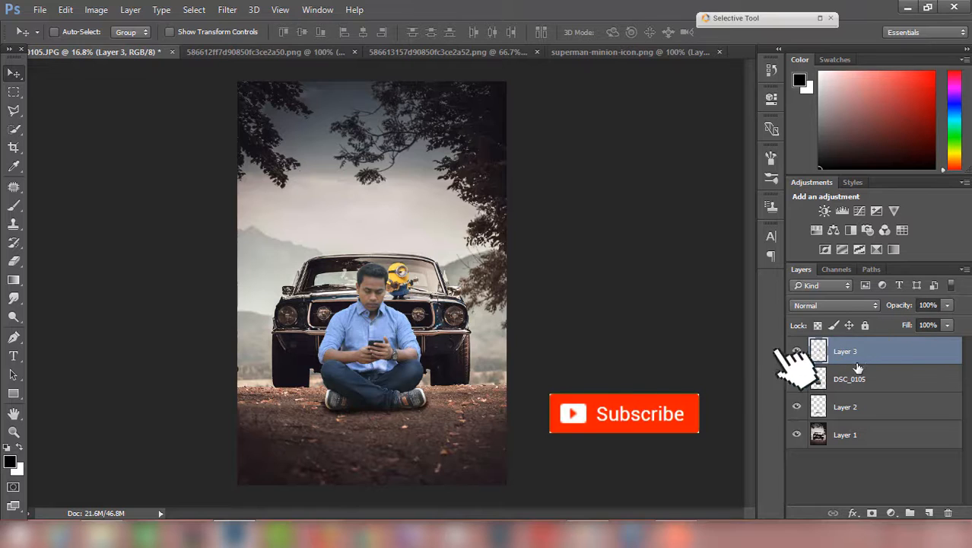
{"action": "left_click_drag", "start_coordinate": [868, 356], "coordinate": [875, 390]}
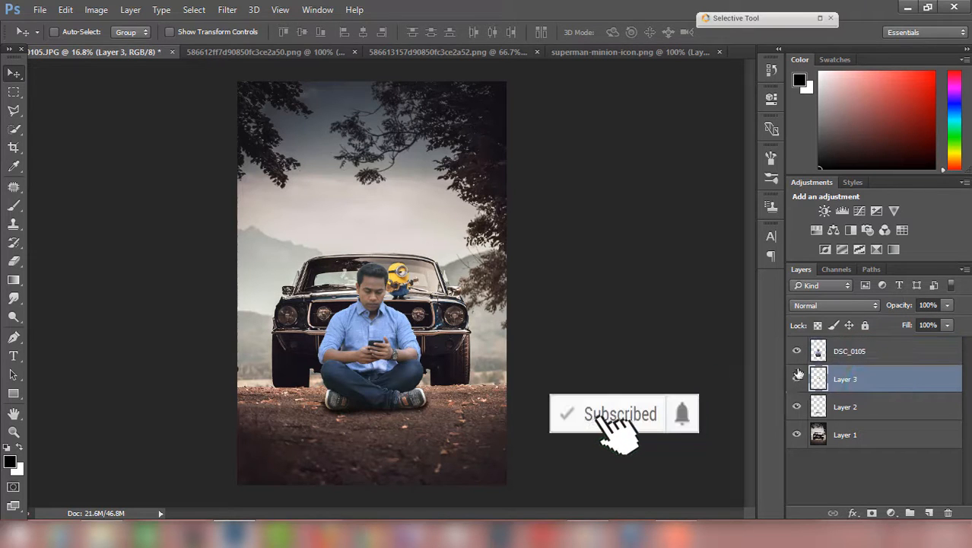
Step: Scale the guitar-playing minion on Layer 3 to about 132% on the car's hood and close its source image
{"action": "key", "text": "ctrl"}
{"action": "key", "text": "ctrl+t"}
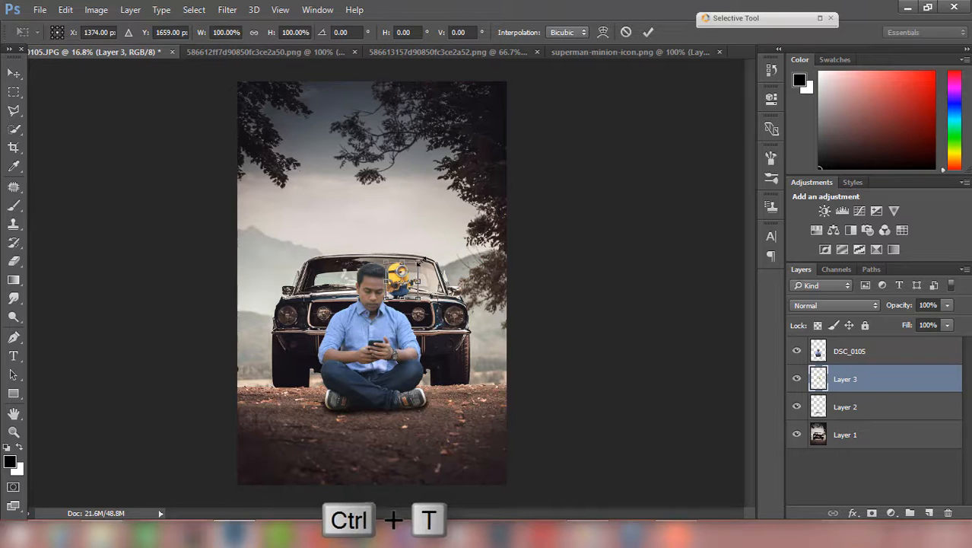
{"action": "left_click_drag", "start_coordinate": [421, 262], "coordinate": [438, 250]}
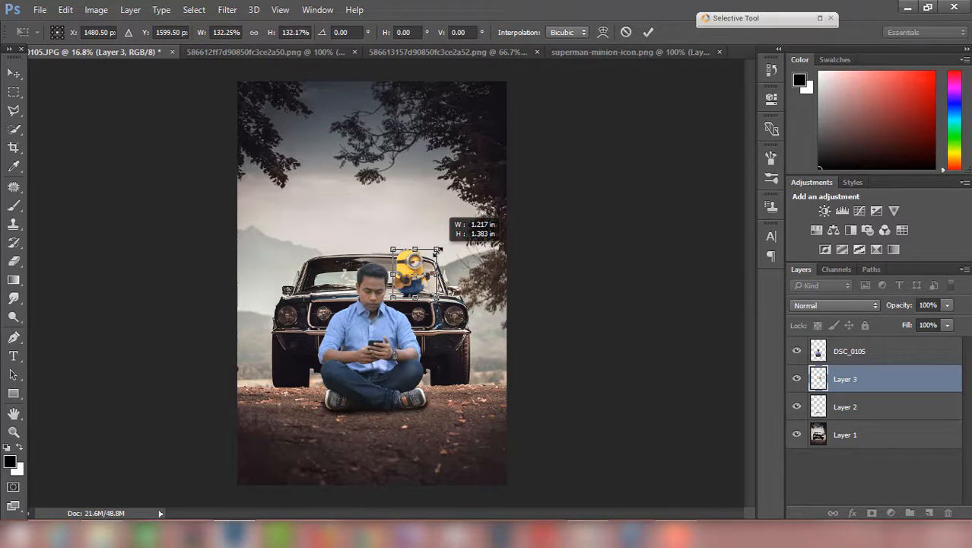
{"action": "left_click", "coordinate": [649, 31]}
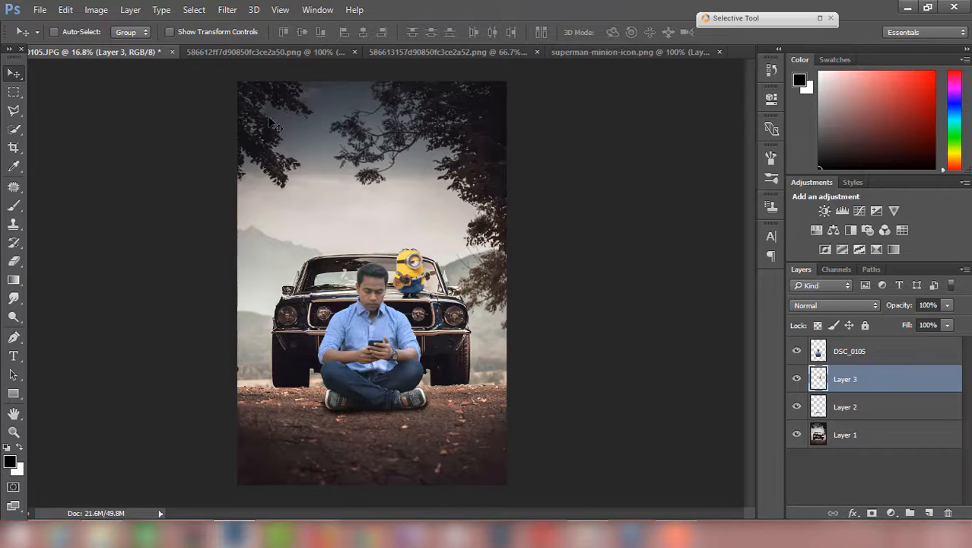
{"action": "left_click", "coordinate": [259, 52]}
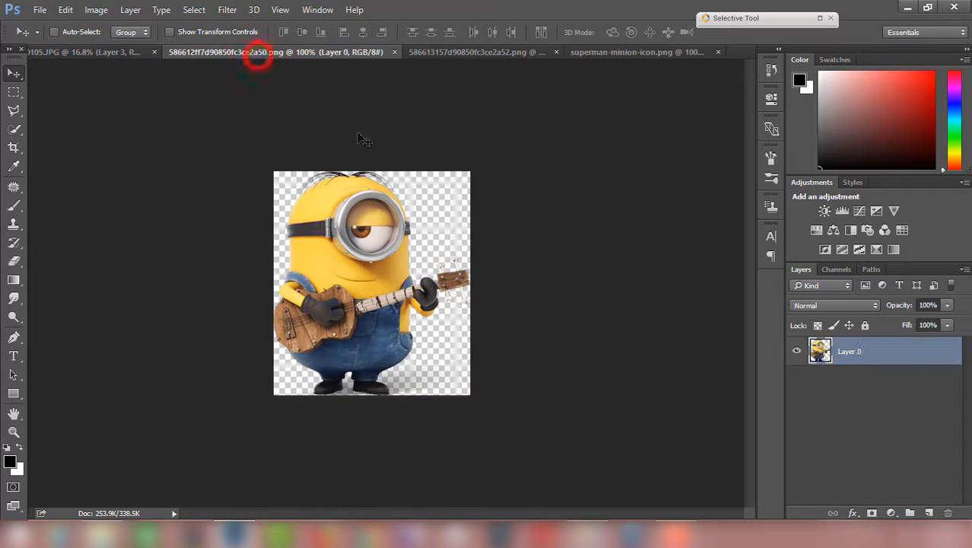
{"action": "left_click", "coordinate": [394, 52]}
Step: Copy the stack of three minions into the composite, standing on the ground beside the man in front of the wheel
{"action": "left_click", "coordinate": [336, 53]}
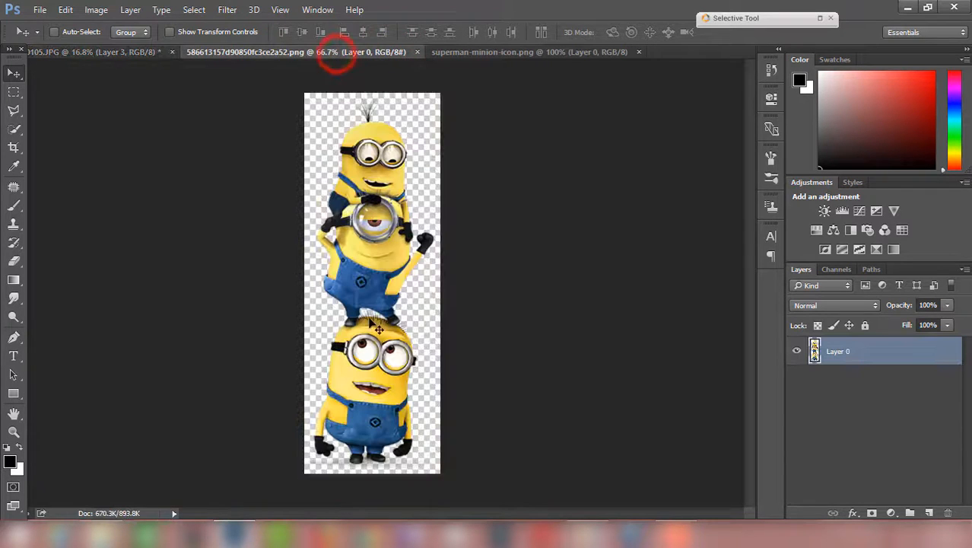
{"action": "left_click_drag", "start_coordinate": [374, 279], "coordinate": [181, 114]}
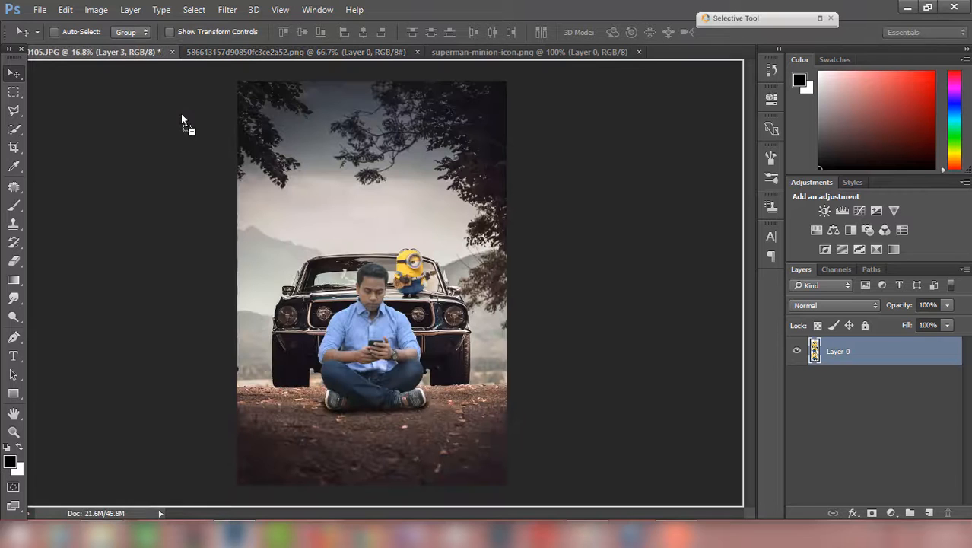
{"action": "left_click_drag", "start_coordinate": [311, 364], "coordinate": [302, 359]}
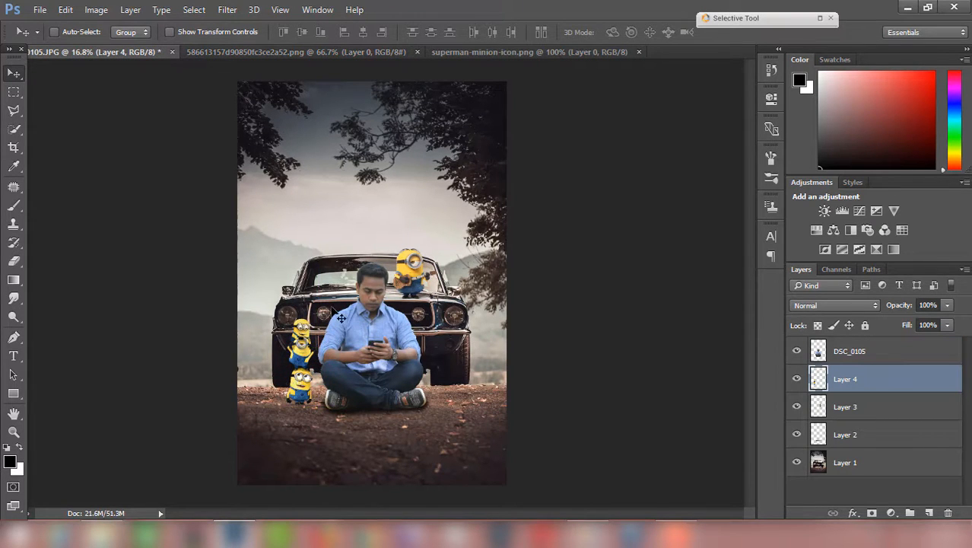
Step: Enlarge the stack of three minions on Layer 4 with Free Transform and close its source image
{"action": "key", "text": "ctrl+t"}
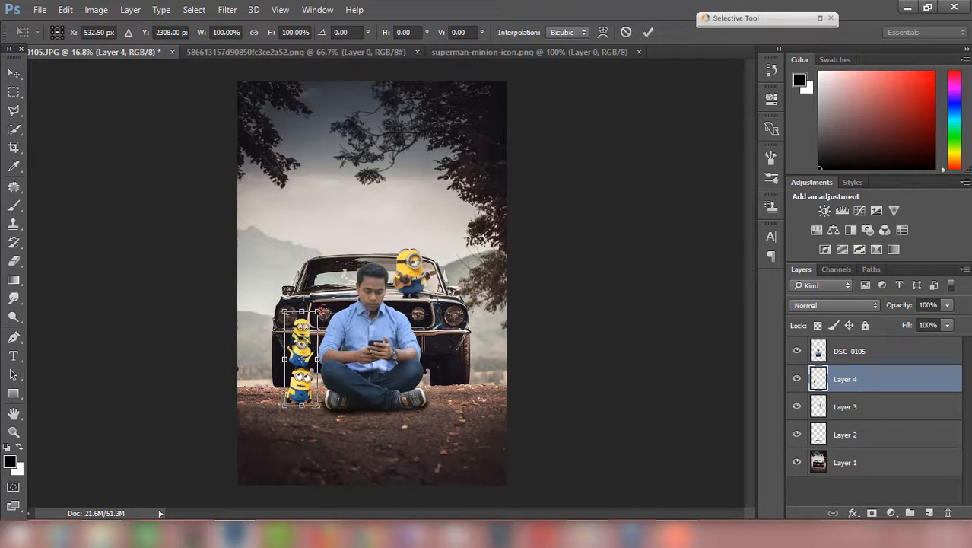
{"action": "left_click_drag", "start_coordinate": [319, 311], "coordinate": [328, 280]}
{"action": "left_click", "coordinate": [643, 33]}
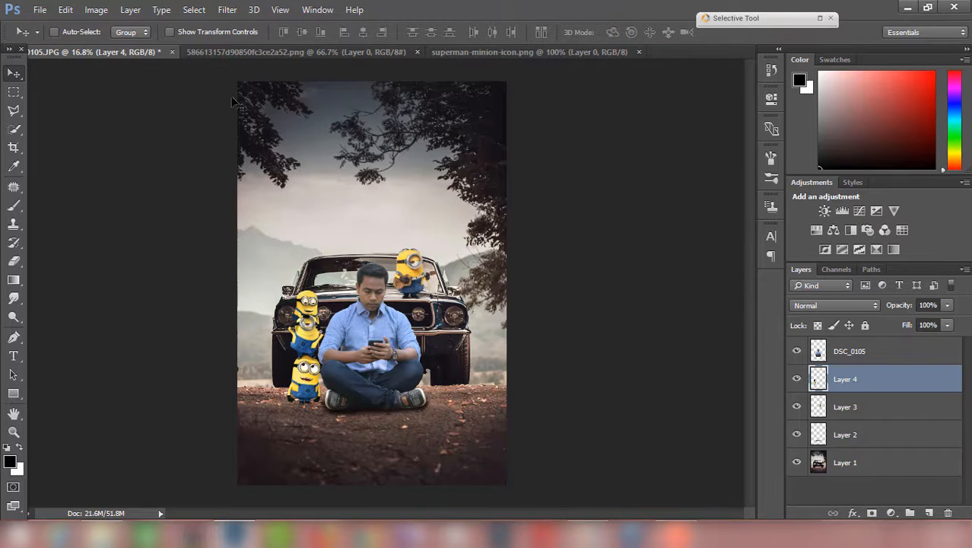
{"action": "left_click", "coordinate": [228, 52]}
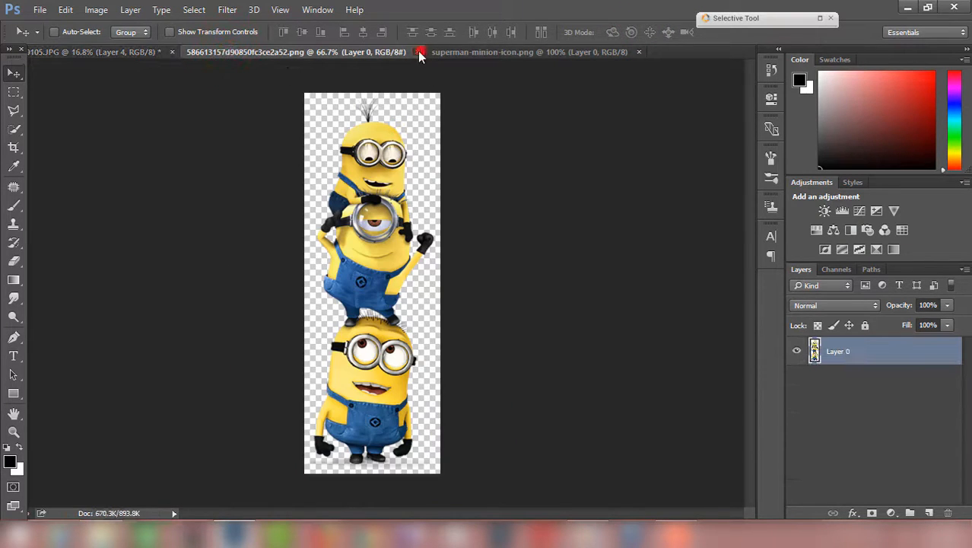
{"action": "left_click", "coordinate": [420, 52]}
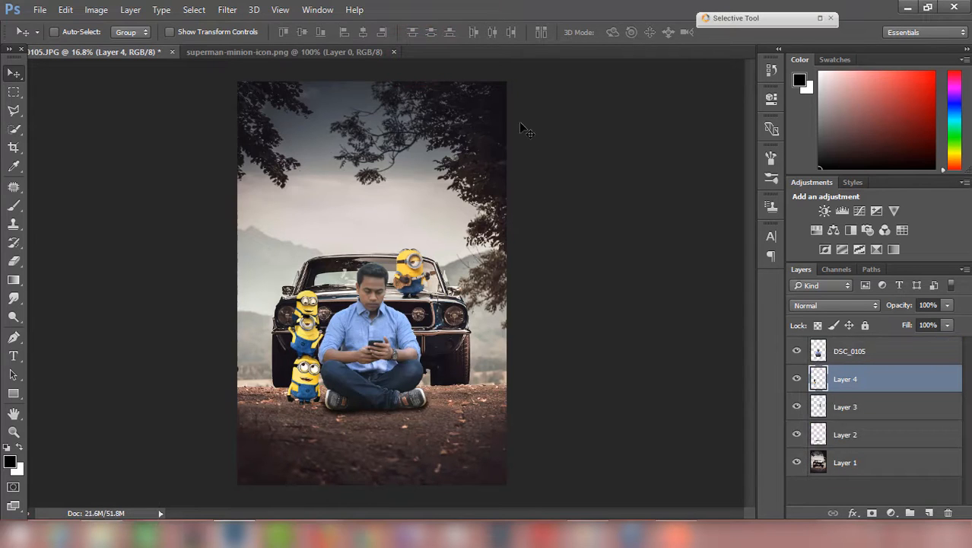
Step: Copy the minion from superman-minion-icon.png into the composite near the tree branches in the sky
{"action": "left_click", "coordinate": [353, 52]}
{"action": "left_click_drag", "start_coordinate": [377, 295], "coordinate": [279, 131]}
{"action": "left_click_drag", "start_coordinate": [394, 164], "coordinate": [394, 162]}
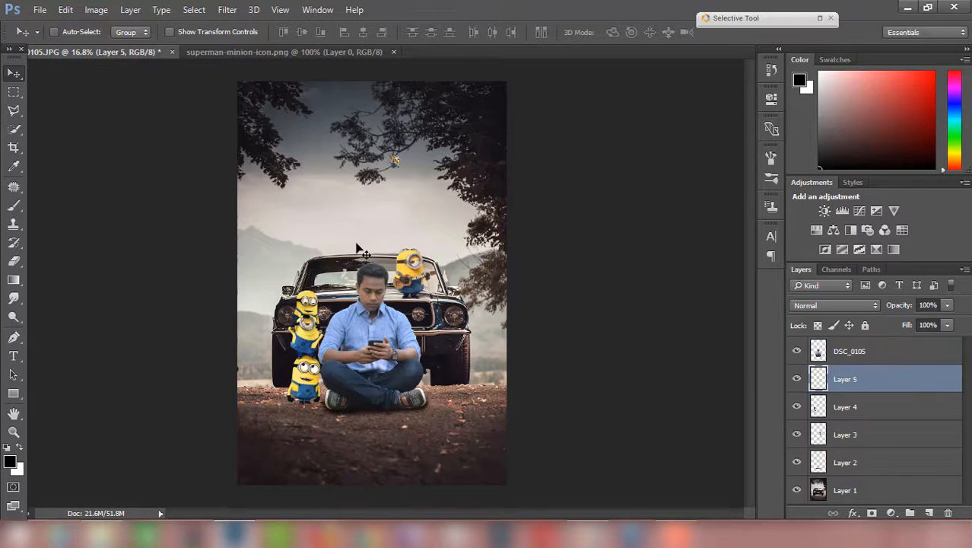
Step: Scale the minion on Layer 5 to about 210% and position it so its raised hand hangs from the branch tip
{"action": "key", "text": "ctrl+t"}
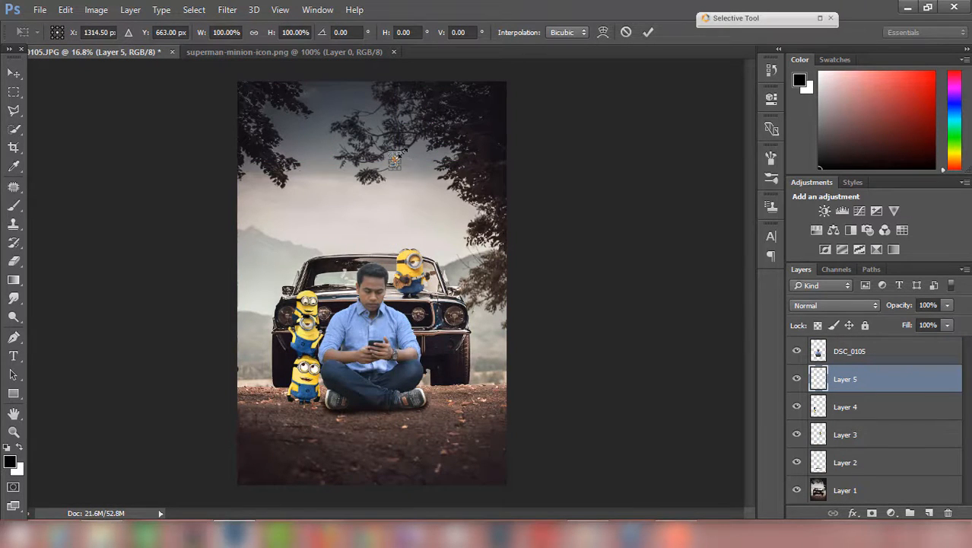
{"action": "left_click_drag", "start_coordinate": [401, 153], "coordinate": [408, 139]}
{"action": "scroll", "coordinate": [399, 171], "scroll_direction": "up", "scroll_amount": 3}
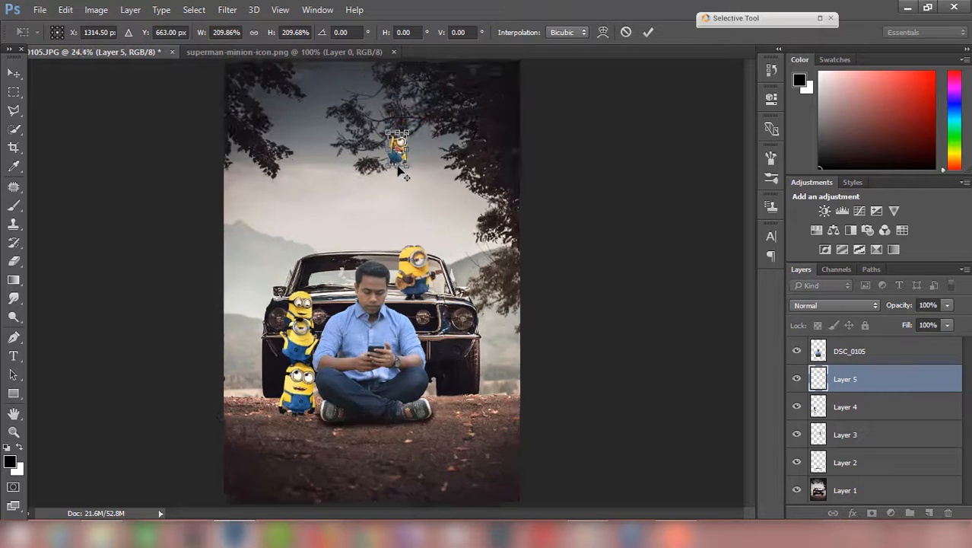
{"action": "scroll", "coordinate": [399, 171], "scroll_direction": "up", "scroll_amount": 2}
{"action": "left_click_drag", "start_coordinate": [424, 87], "coordinate": [406, 178]}
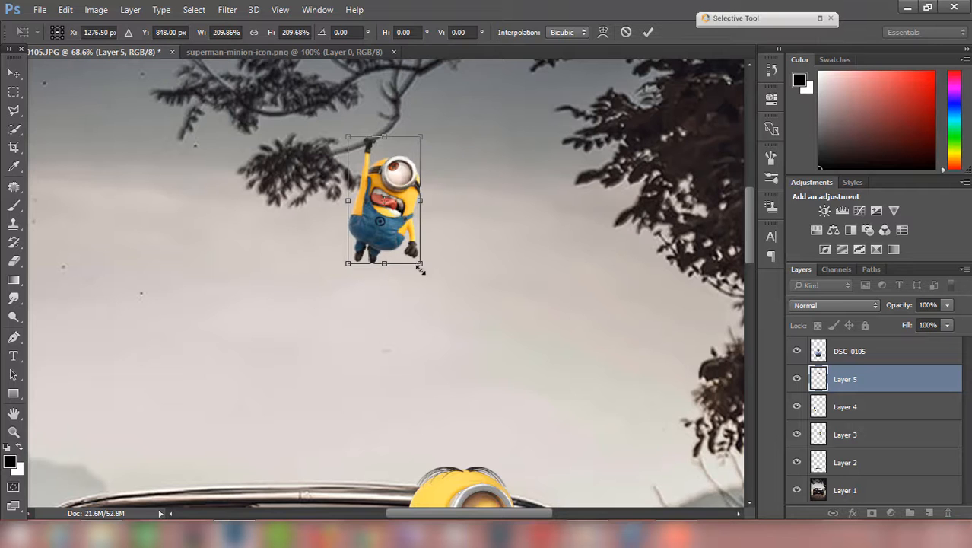
{"action": "left_click", "coordinate": [648, 32]}
{"action": "scroll", "coordinate": [310, 293], "scroll_direction": "down", "scroll_amount": 4}
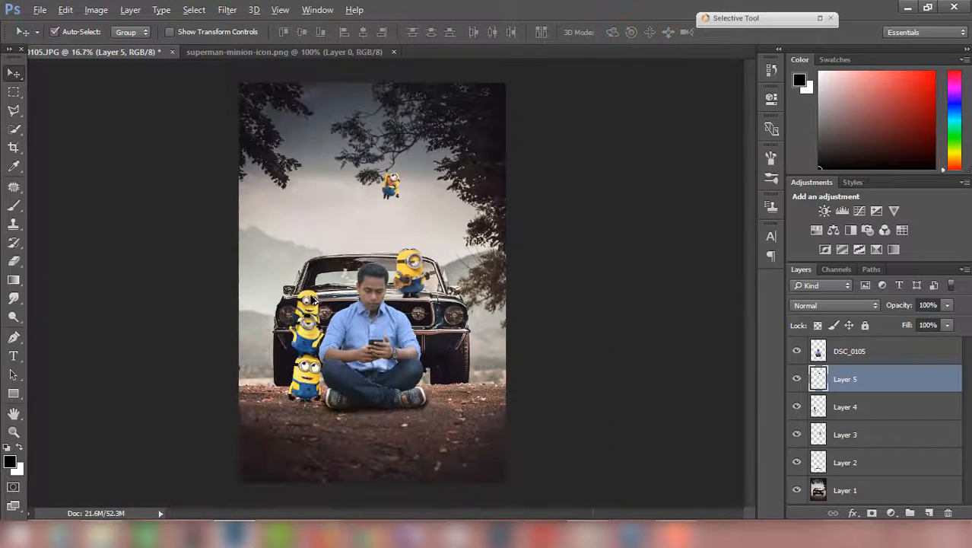
Step: Copy the WhatsApp logo into the composite, place its layer above DSC_0105, and position it over the man's chest
{"action": "scroll", "coordinate": [314, 299], "scroll_direction": "up", "scroll_amount": 1}
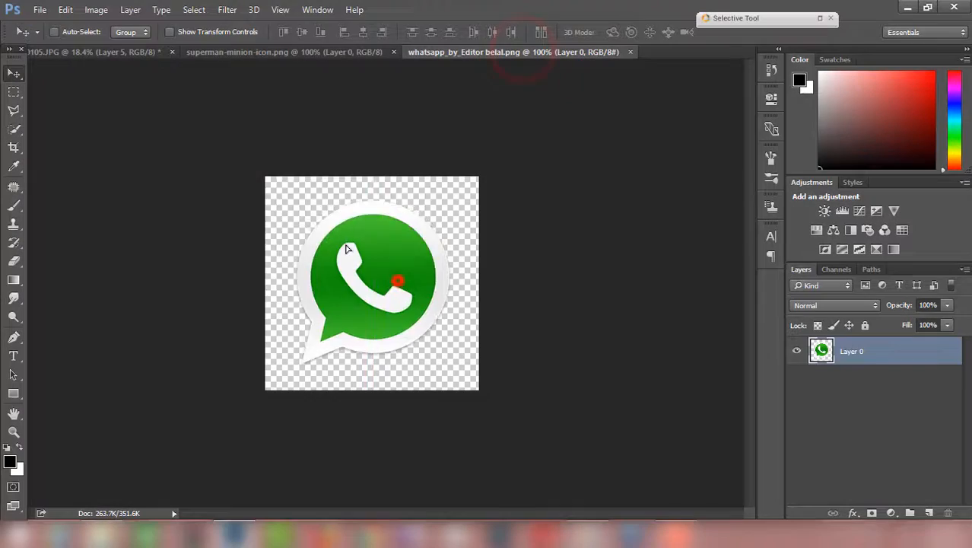
{"action": "left_click_drag", "start_coordinate": [397, 278], "coordinate": [344, 293]}
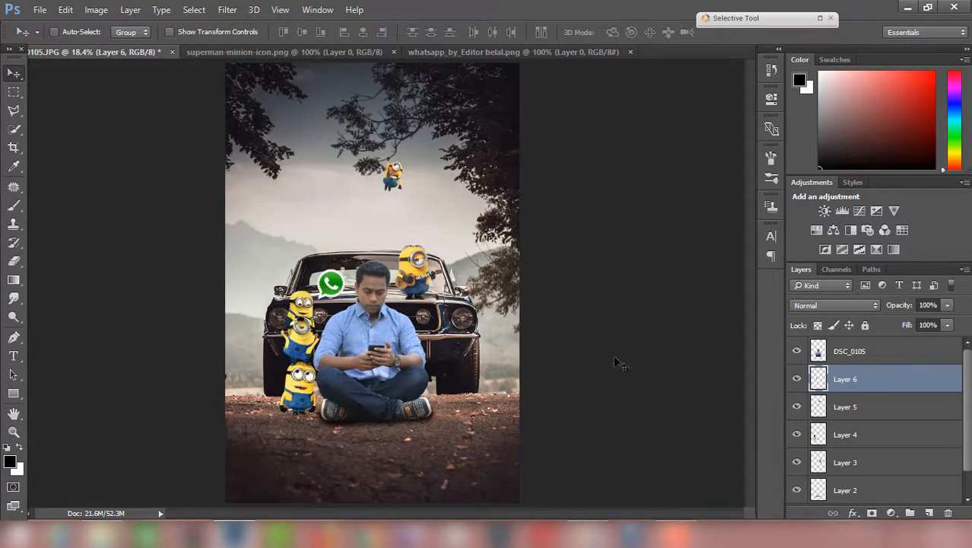
{"action": "left_click_drag", "start_coordinate": [863, 378], "coordinate": [860, 349]}
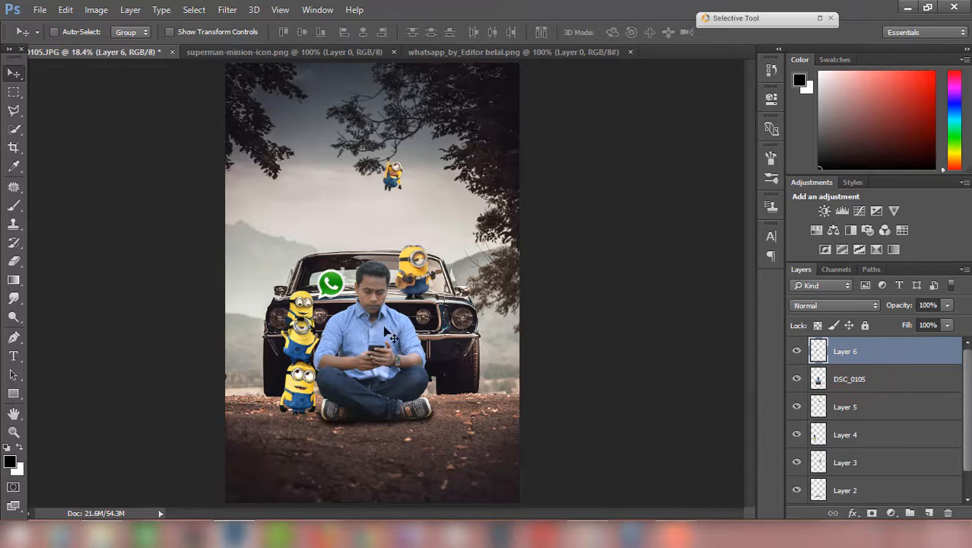
{"action": "left_click_drag", "start_coordinate": [332, 283], "coordinate": [378, 318]}
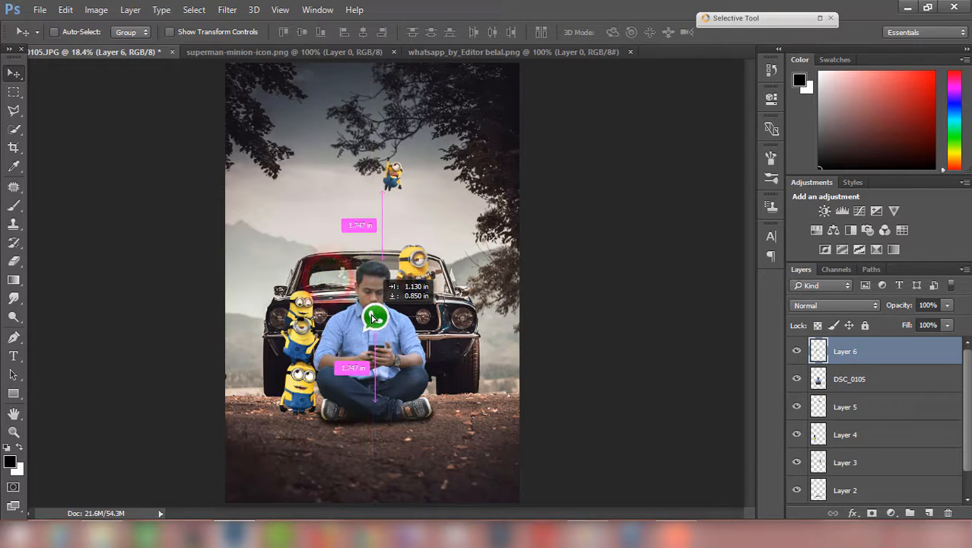
Step: Scale the WhatsApp logo on Layer 6 down to about 72% with Free Transform
{"action": "scroll", "coordinate": [378, 320], "scroll_direction": "up", "scroll_amount": 1}
{"action": "scroll", "coordinate": [378, 320], "scroll_direction": "up", "scroll_amount": 5}
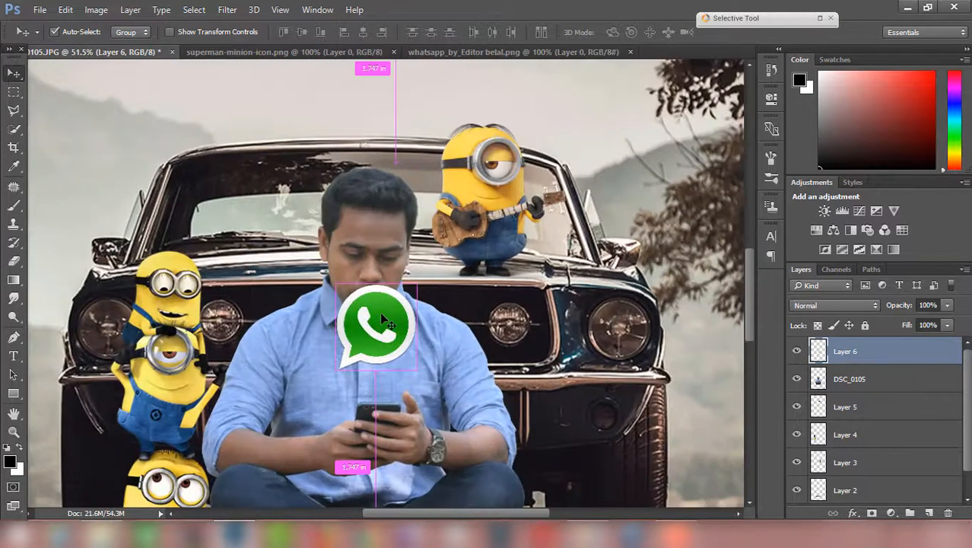
{"action": "key", "text": "ctrl+t"}
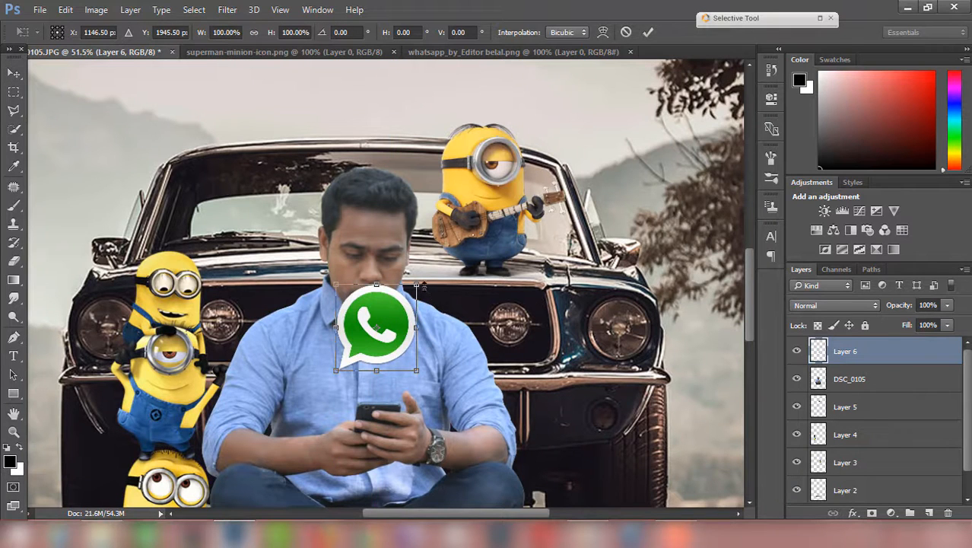
{"action": "left_click_drag", "start_coordinate": [418, 283], "coordinate": [405, 297]}
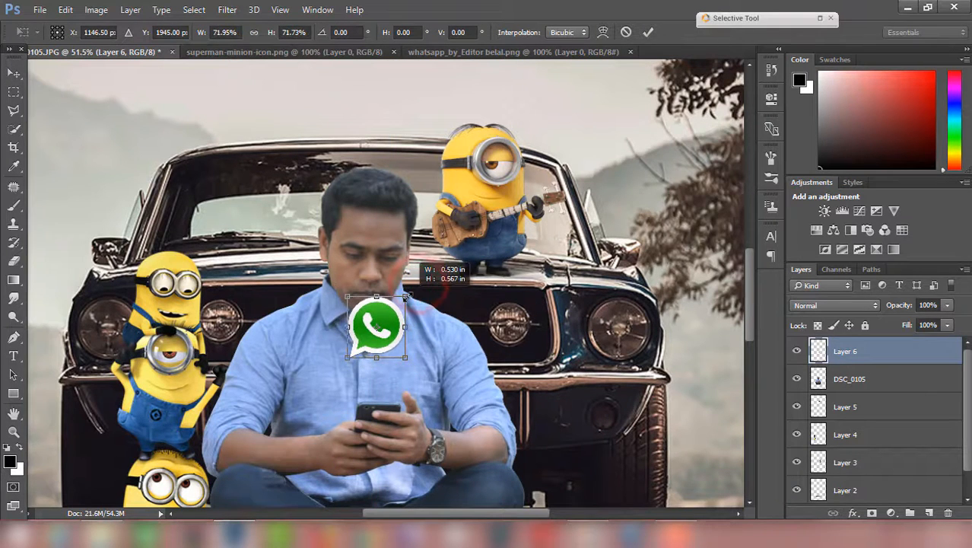
Step: Flip the WhatsApp logo horizontally and place it on the man's right chest, just above the phone
{"action": "right_click", "coordinate": [393, 314]}
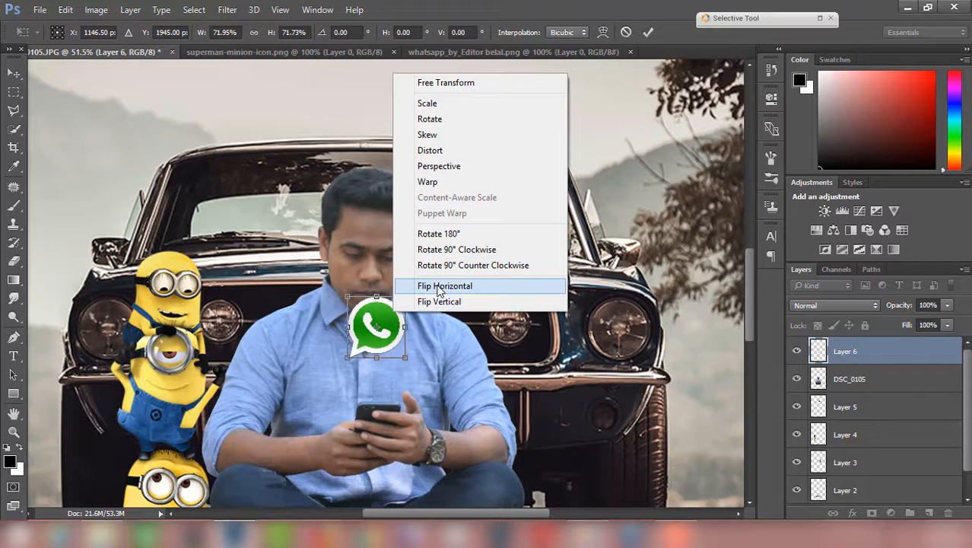
{"action": "left_click", "coordinate": [436, 284]}
{"action": "left_click_drag", "start_coordinate": [386, 333], "coordinate": [342, 375]}
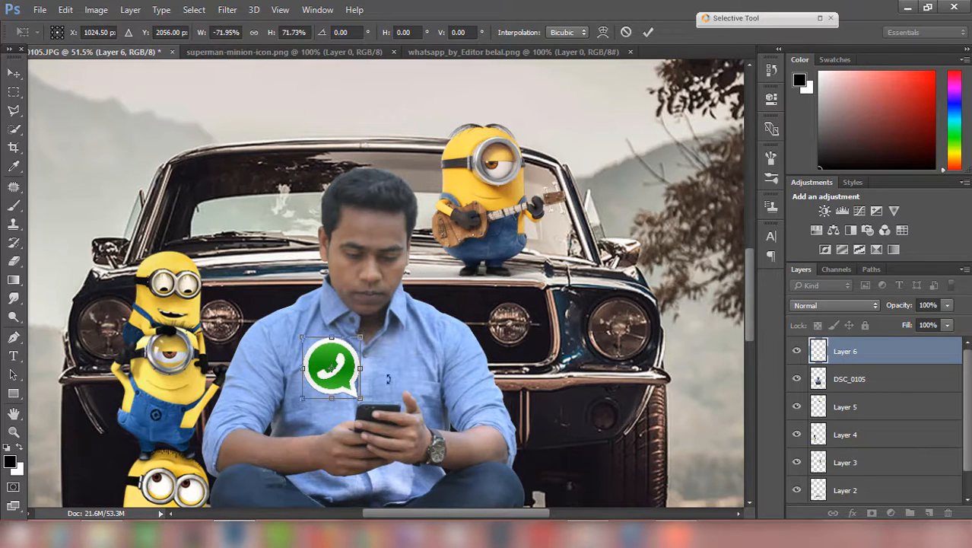
{"action": "left_click", "coordinate": [648, 32]}
{"action": "key", "text": "ctrl+0"}
{"action": "scroll", "coordinate": [468, 243], "scroll_direction": "down", "scroll_amount": 3}
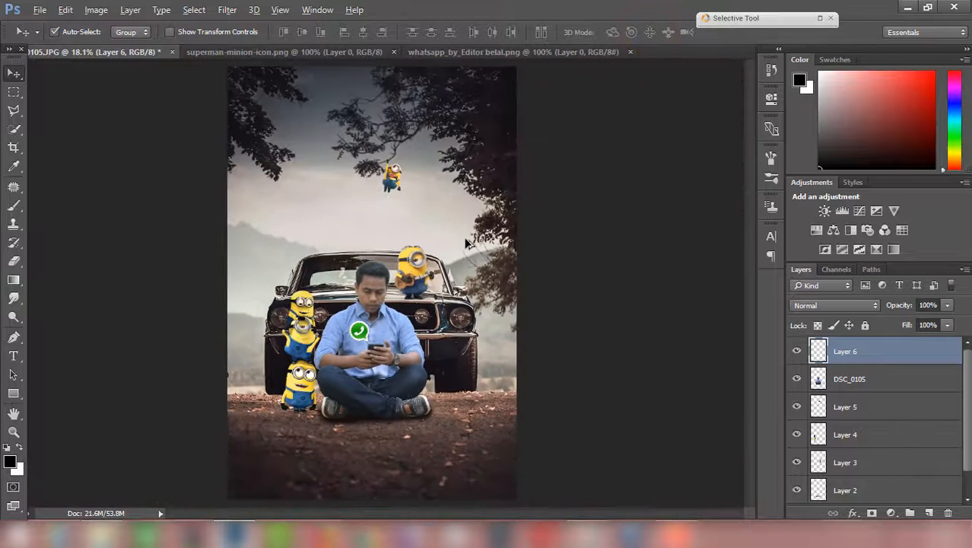
Step: Duplicate the DSC_0105 layer of the seated man
{"action": "scroll", "coordinate": [467, 243], "scroll_direction": "up", "scroll_amount": 1}
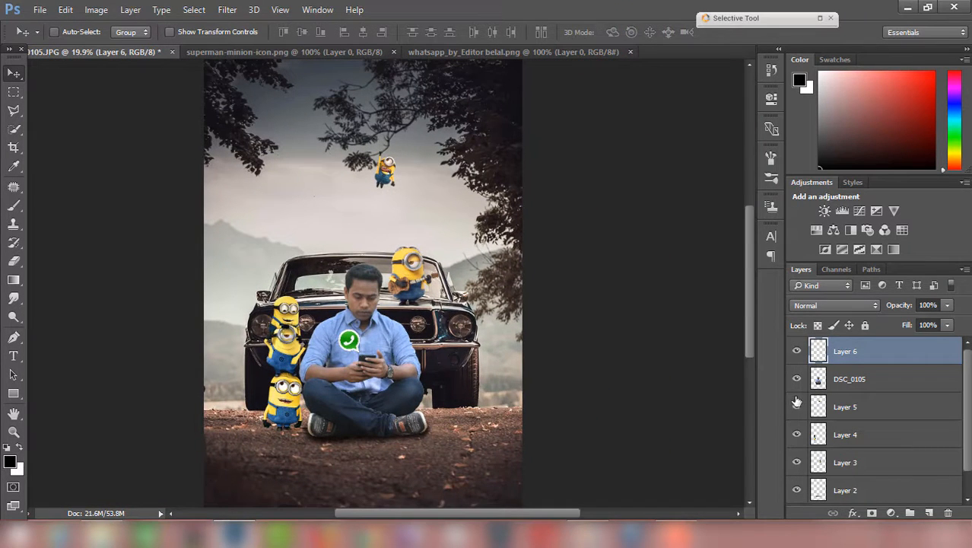
{"action": "left_click", "coordinate": [870, 384]}
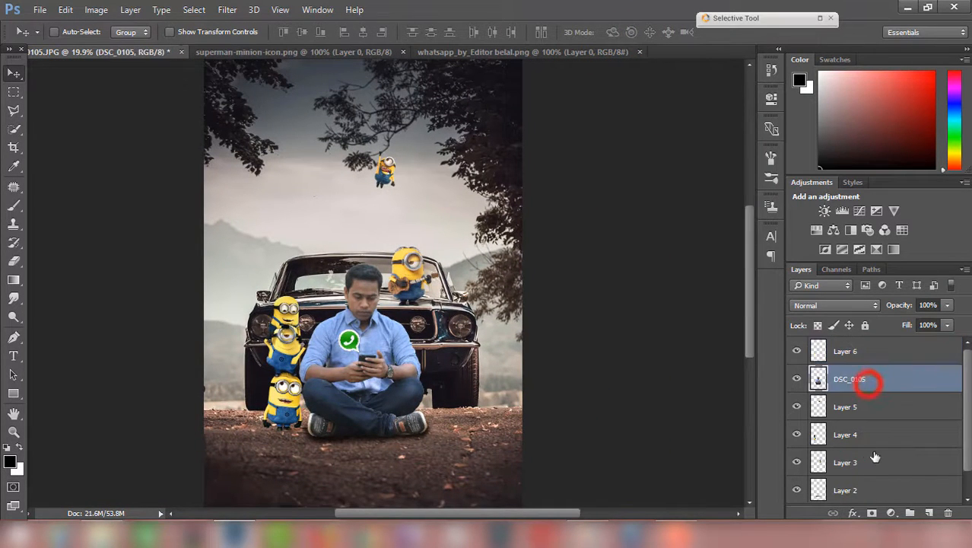
{"action": "right_click", "coordinate": [890, 380]}
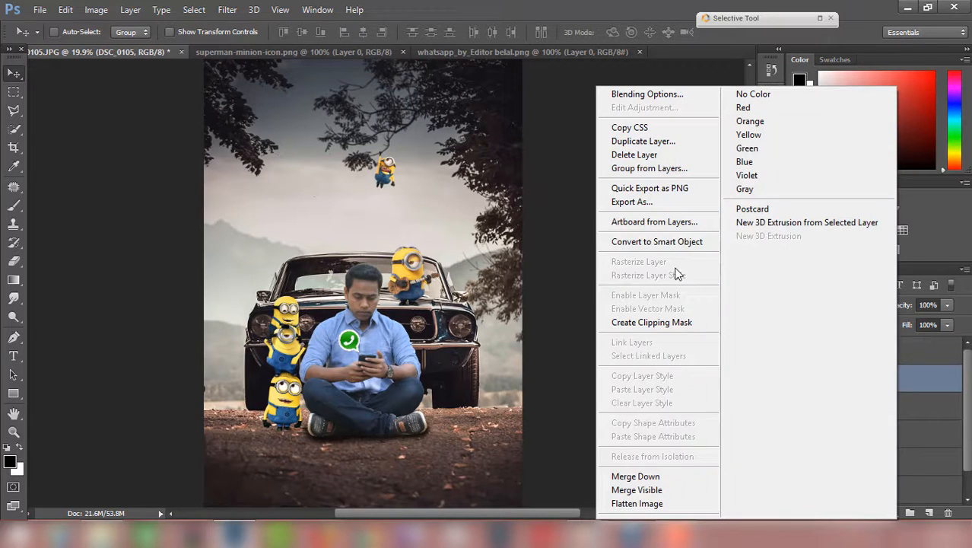
{"action": "left_click", "coordinate": [673, 140]}
{"action": "left_click", "coordinate": [617, 158]}
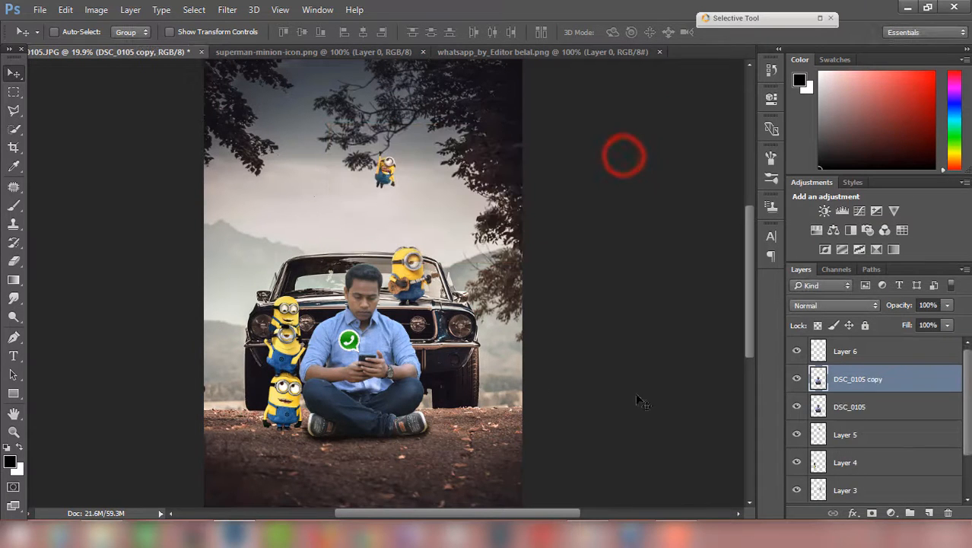
Step: Add a Curves adjustment clipped to the DSC_0105 copy layer and raise the RGB curve's midpoint slightly to brighten the man
{"action": "left_click", "coordinate": [862, 385]}
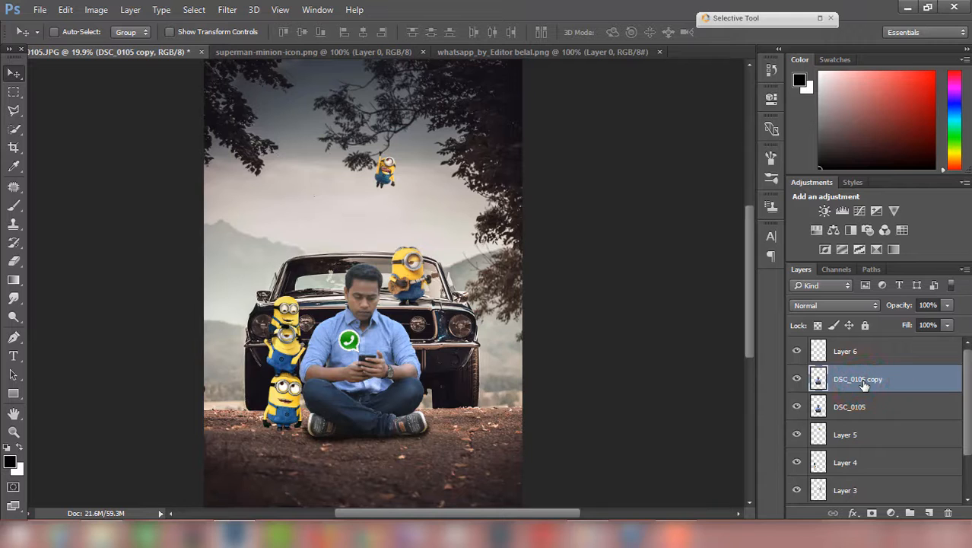
{"action": "left_click", "coordinate": [894, 513]}
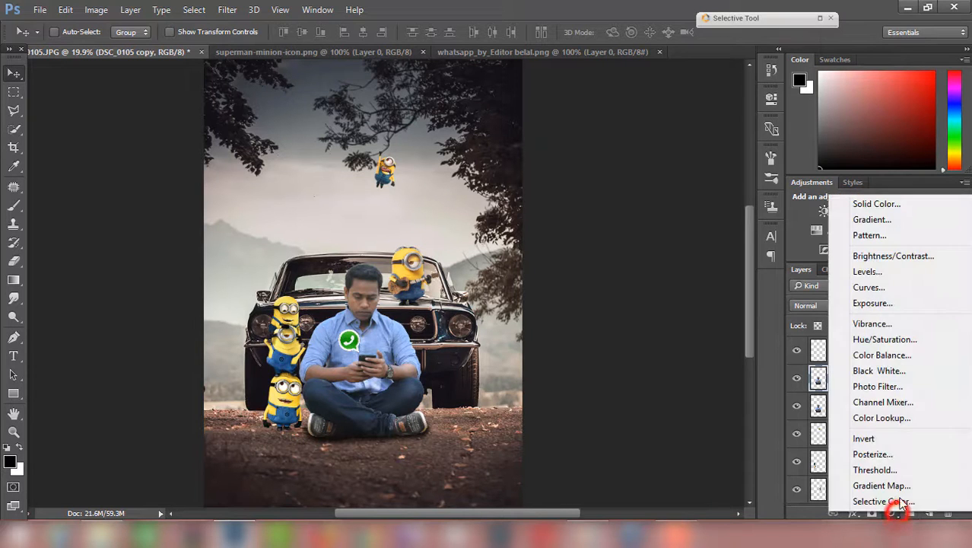
{"action": "left_click", "coordinate": [889, 288]}
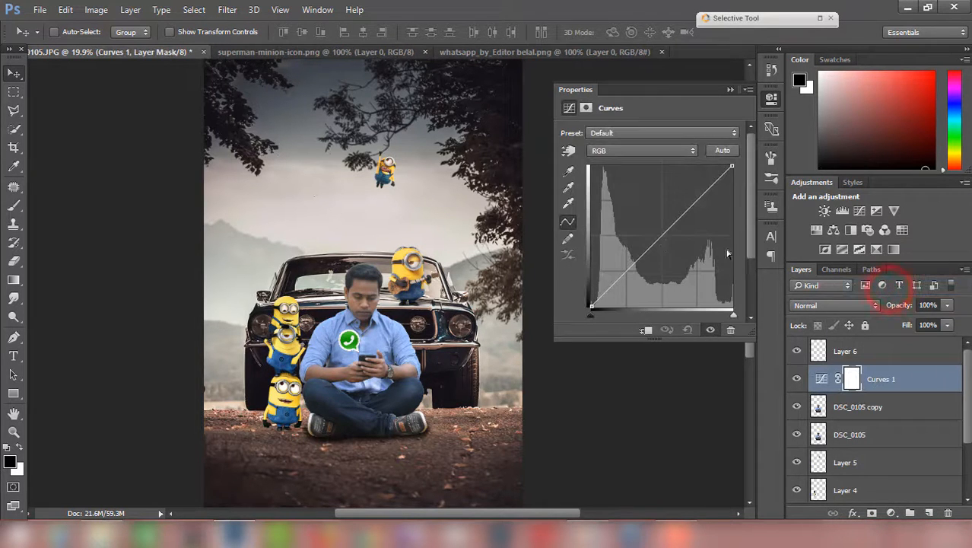
{"action": "left_click", "coordinate": [646, 330]}
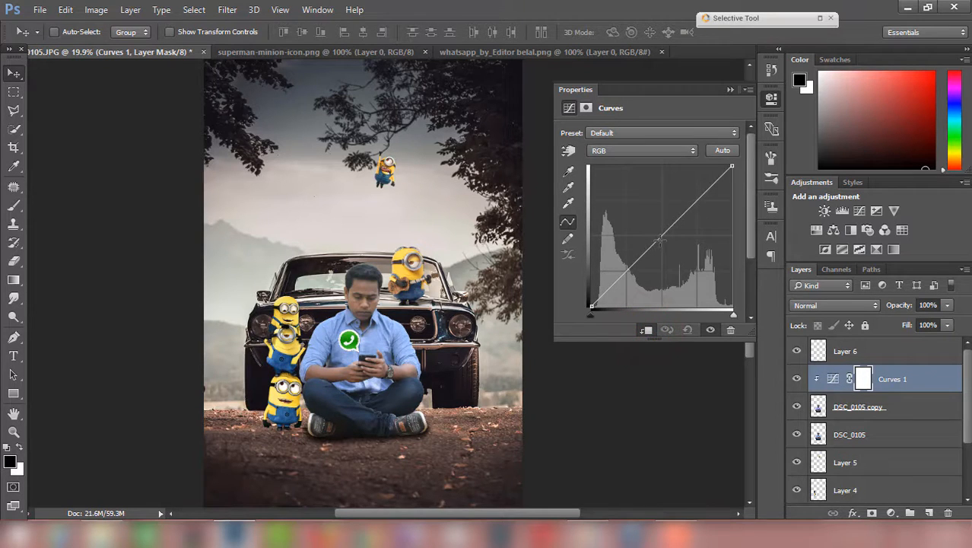
{"action": "left_click_drag", "start_coordinate": [660, 239], "coordinate": [647, 235]}
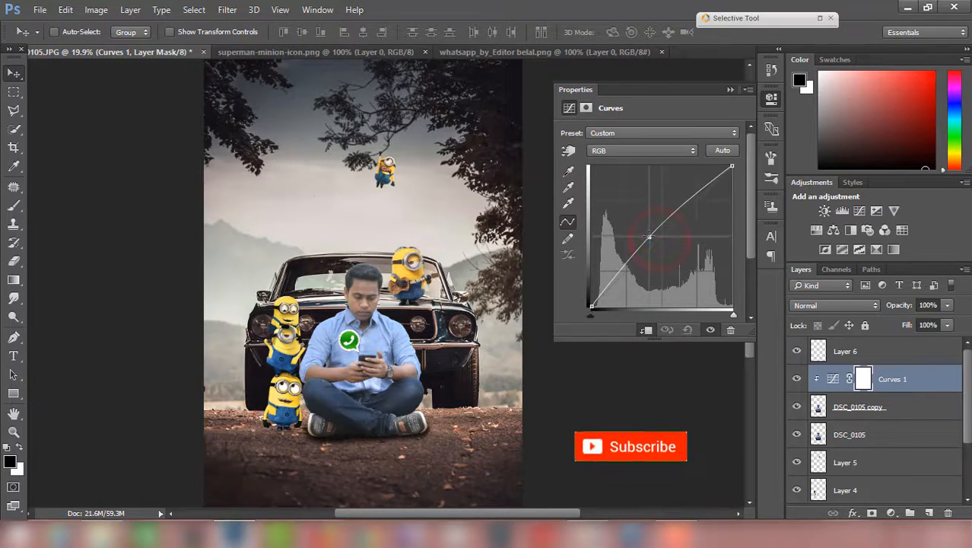
{"action": "left_click", "coordinate": [730, 90]}
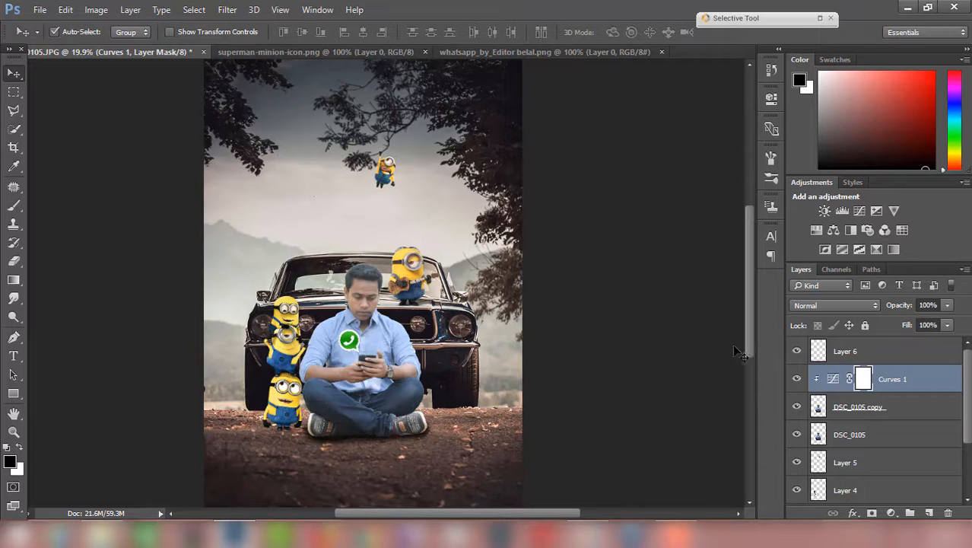
Step: Invert the Curves 1 mask to black and paint white over the man's forehead with a 60 px brush
{"action": "key", "text": "ctrl+i"}
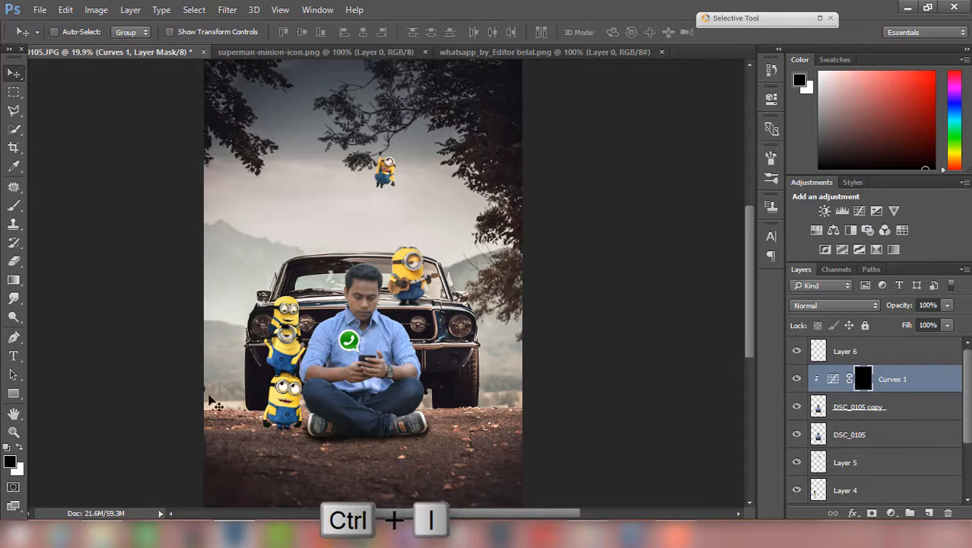
{"action": "left_click", "coordinate": [14, 208]}
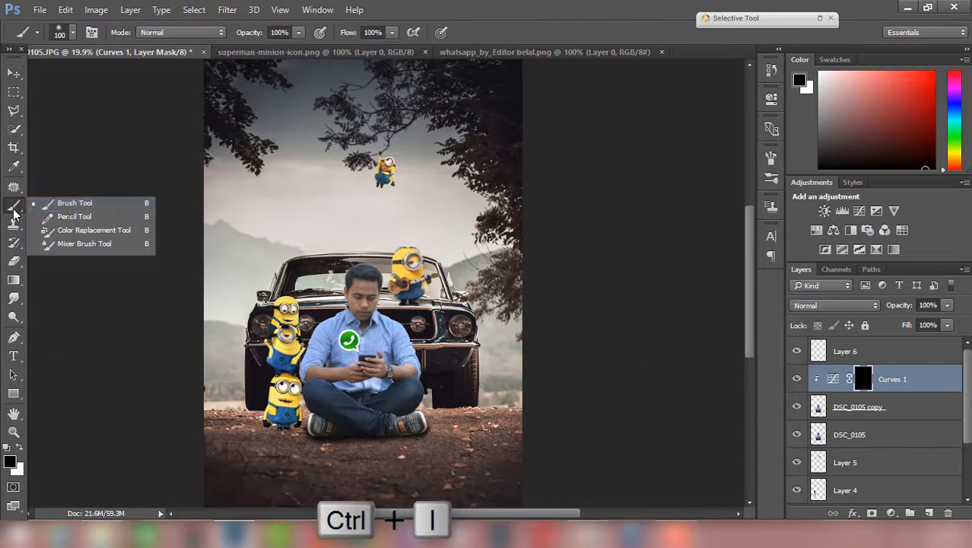
{"action": "left_click", "coordinate": [73, 203]}
{"action": "scroll", "coordinate": [375, 306], "scroll_direction": "up", "scroll_amount": 2}
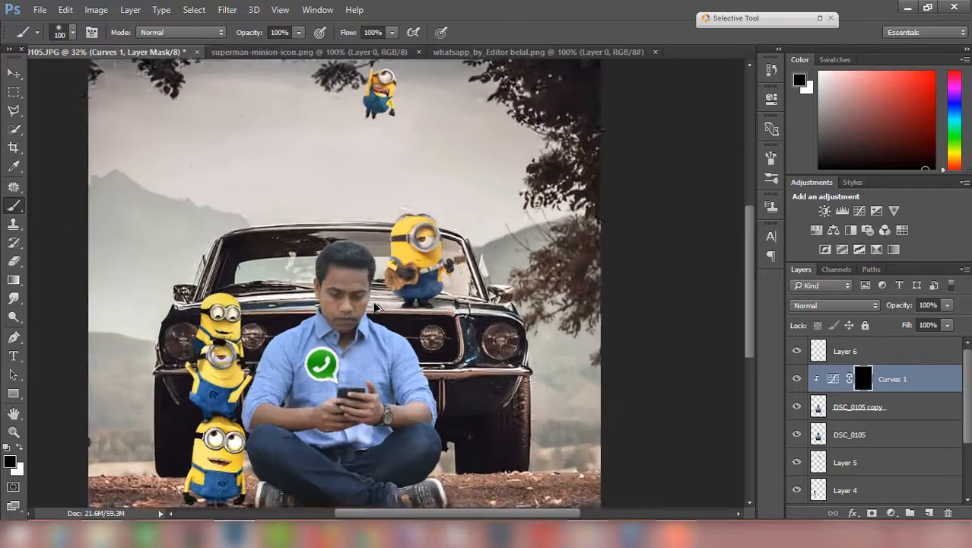
{"action": "scroll", "coordinate": [376, 307], "scroll_direction": "up", "scroll_amount": 4}
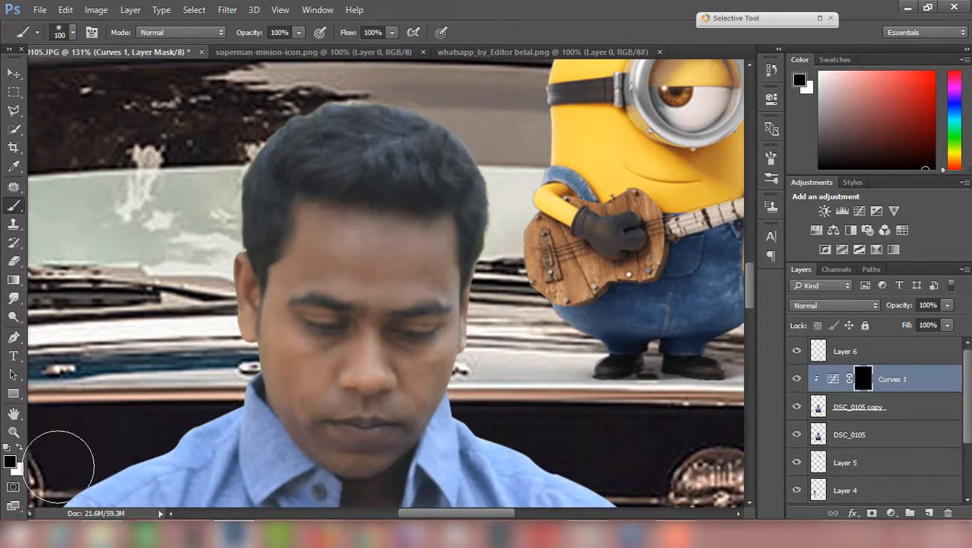
{"action": "left_click", "coordinate": [19, 448]}
{"action": "scroll", "coordinate": [358, 282], "scroll_direction": "down", "scroll_amount": 1}
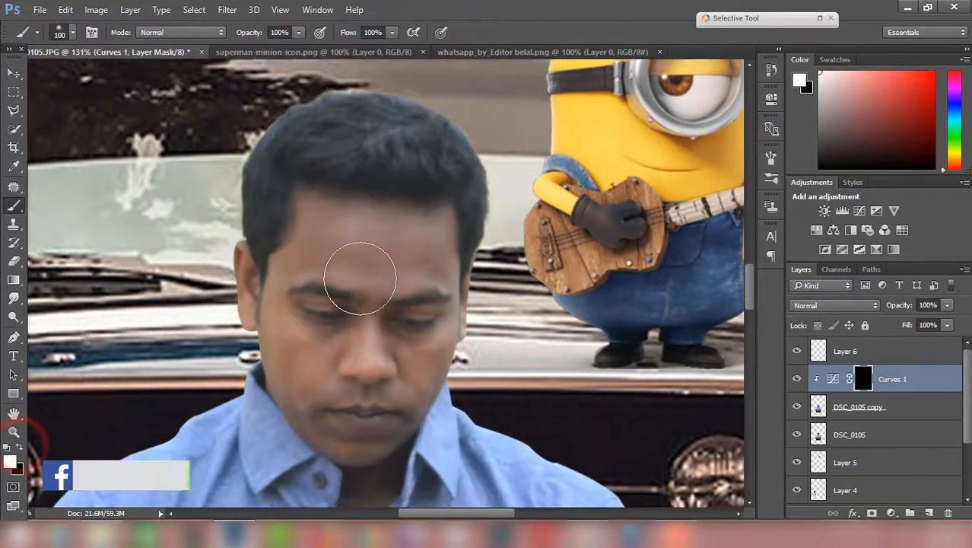
{"action": "key", "text": "bracketleft"}
{"action": "key", "text": "bracketleft"}
{"action": "key", "text": "bracketleft"}
{"action": "mouse_move", "coordinate": [374, 245]}
{"action": "left_mouse_down"}
{"action": "mouse_move", "coordinate": [359, 243]}
{"action": "mouse_move", "coordinate": [402, 234]}
{"action": "left_mouse_up"}
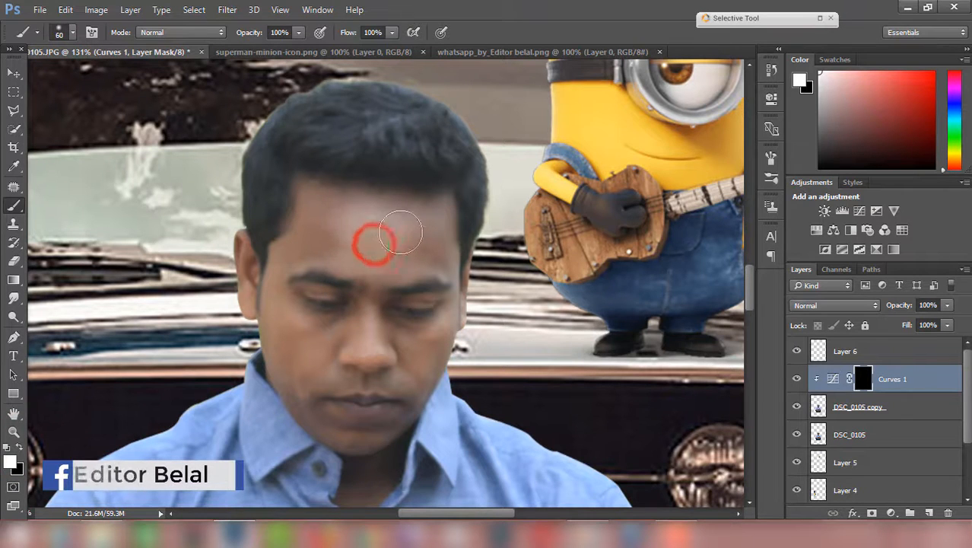
{"action": "mouse_move", "coordinate": [317, 194]}
{"action": "left_mouse_down"}
{"action": "mouse_move", "coordinate": [319, 227]}
{"action": "mouse_move", "coordinate": [380, 241]}
{"action": "mouse_move", "coordinate": [418, 226]}
{"action": "mouse_move", "coordinate": [432, 249]}
{"action": "mouse_move", "coordinate": [407, 238]}
{"action": "mouse_move", "coordinate": [300, 236]}
{"action": "left_mouse_up"}
Step: Paint white on the Curves 1 mask over the man's ear, face and neck with a 30 px brush
{"action": "key", "text": "bracketleft"}
{"action": "key", "text": "bracketleft"}
{"action": "scroll", "coordinate": [292, 265], "scroll_direction": "down", "scroll_amount": 2}
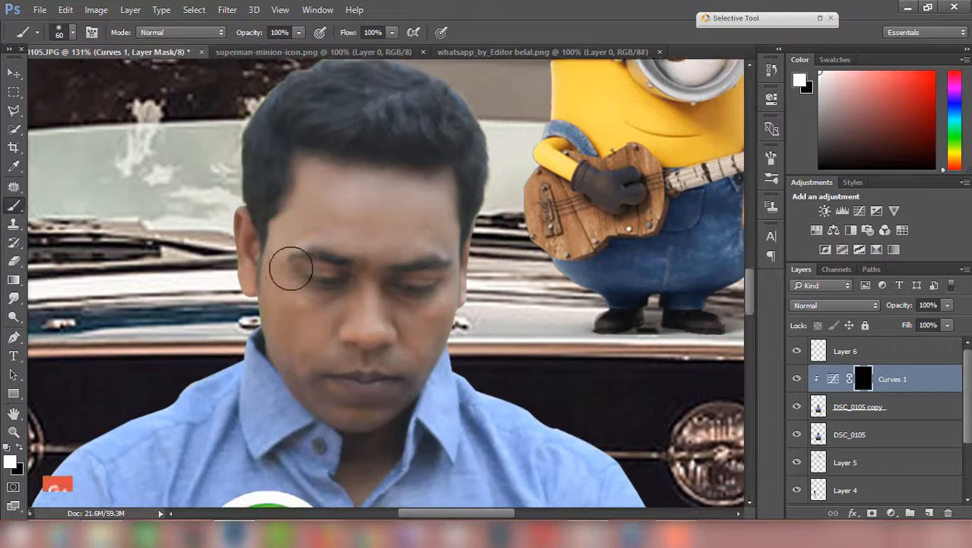
{"action": "key", "text": "bracketleft"}
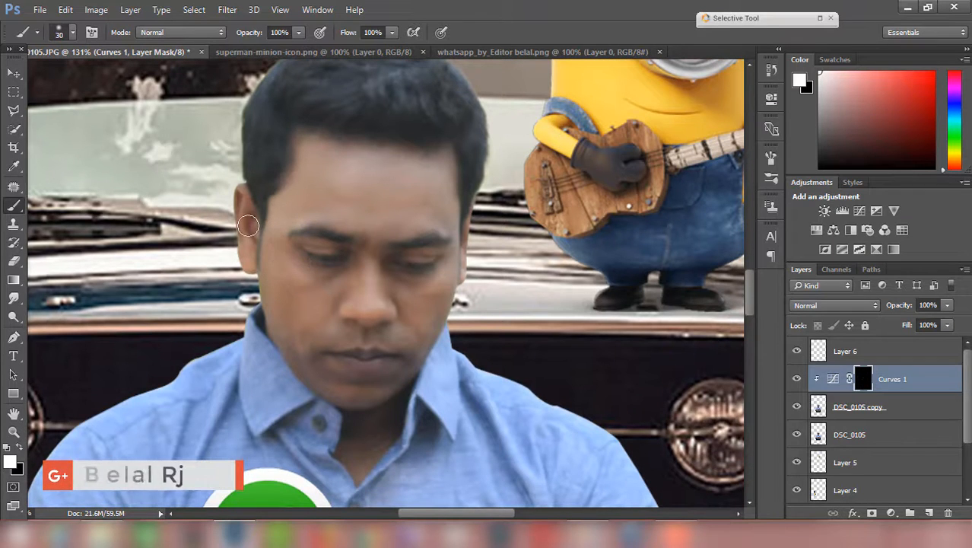
{"action": "mouse_move", "coordinate": [248, 226]}
{"action": "left_mouse_down"}
{"action": "mouse_move", "coordinate": [242, 194]}
{"action": "mouse_move", "coordinate": [245, 275]}
{"action": "mouse_move", "coordinate": [249, 266]}
{"action": "mouse_move", "coordinate": [275, 273]}
{"action": "mouse_move", "coordinate": [278, 301]}
{"action": "mouse_move", "coordinate": [290, 249]}
{"action": "mouse_move", "coordinate": [263, 228]}
{"action": "left_mouse_up"}
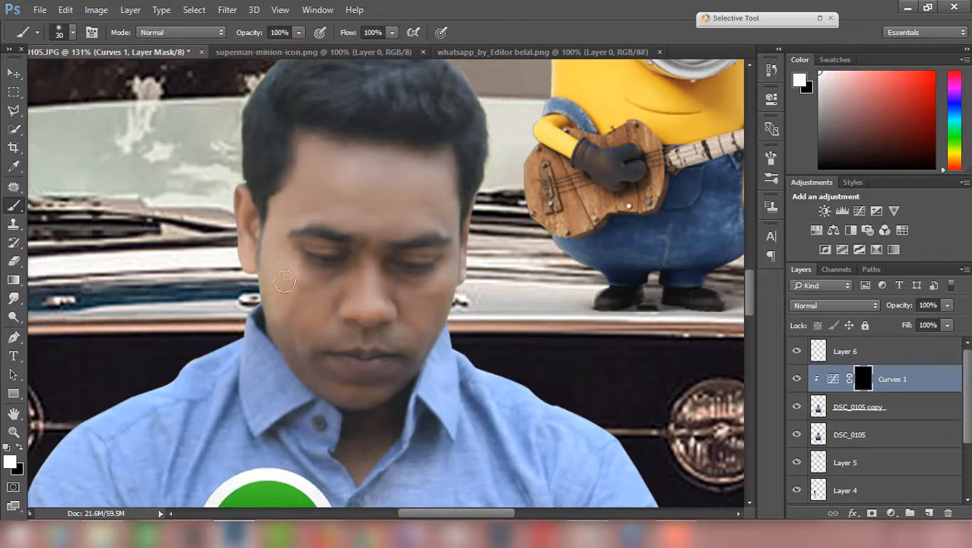
{"action": "mouse_move", "coordinate": [320, 237]}
{"action": "left_mouse_down"}
{"action": "mouse_move", "coordinate": [350, 252]}
{"action": "mouse_move", "coordinate": [328, 273]}
{"action": "mouse_move", "coordinate": [400, 294]}
{"action": "mouse_move", "coordinate": [325, 327]}
{"action": "mouse_move", "coordinate": [280, 314]}
{"action": "mouse_move", "coordinate": [312, 380]}
{"action": "mouse_move", "coordinate": [387, 394]}
{"action": "mouse_move", "coordinate": [321, 379]}
{"action": "mouse_move", "coordinate": [330, 347]}
{"action": "mouse_move", "coordinate": [319, 343]}
{"action": "mouse_move", "coordinate": [371, 423]}
{"action": "mouse_move", "coordinate": [390, 420]}
{"action": "mouse_move", "coordinate": [355, 437]}
{"action": "left_mouse_up"}
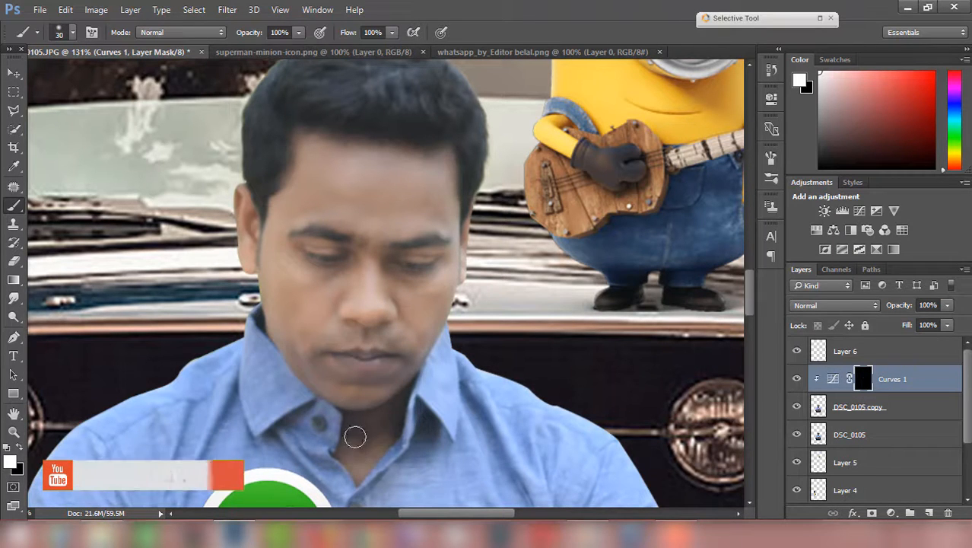
Step: Brighten the man's hands and forearms by painting white over them on the Curves 1 mask
{"action": "left_click_drag", "start_coordinate": [387, 329], "coordinate": [381, 339]}
{"action": "mouse_move", "coordinate": [449, 221]}
{"action": "left_mouse_down"}
{"action": "mouse_move", "coordinate": [432, 154]}
{"action": "mouse_move", "coordinate": [469, 285]}
{"action": "mouse_move", "coordinate": [489, 311]}
{"action": "mouse_move", "coordinate": [551, 325]}
{"action": "mouse_move", "coordinate": [678, 317]}
{"action": "mouse_move", "coordinate": [655, 249]}
{"action": "mouse_move", "coordinate": [529, 254]}
{"action": "mouse_move", "coordinate": [550, 320]}
{"action": "mouse_move", "coordinate": [616, 258]}
{"action": "mouse_move", "coordinate": [636, 286]}
{"action": "left_mouse_up"}
{"action": "left_click_drag", "start_coordinate": [598, 322], "coordinate": [575, 314]}
{"action": "mouse_move", "coordinate": [444, 307]}
{"action": "left_mouse_down"}
{"action": "mouse_move", "coordinate": [373, 239]}
{"action": "mouse_move", "coordinate": [318, 229]}
{"action": "left_mouse_up"}
{"action": "left_click_drag", "start_coordinate": [324, 231], "coordinate": [444, 226]}
{"action": "left_click_drag", "start_coordinate": [362, 209], "coordinate": [444, 243]}
{"action": "mouse_move", "coordinate": [333, 258]}
{"action": "left_mouse_down"}
{"action": "mouse_move", "coordinate": [228, 276]}
{"action": "mouse_move", "coordinate": [295, 325]}
{"action": "mouse_move", "coordinate": [260, 350]}
{"action": "mouse_move", "coordinate": [132, 347]}
{"action": "mouse_move", "coordinate": [94, 328]}
{"action": "left_mouse_up"}
{"action": "mouse_move", "coordinate": [97, 325]}
{"action": "left_mouse_down"}
{"action": "mouse_move", "coordinate": [440, 362]}
{"action": "mouse_move", "coordinate": [508, 323]}
{"action": "mouse_move", "coordinate": [345, 285]}
{"action": "mouse_move", "coordinate": [350, 349]}
{"action": "mouse_move", "coordinate": [414, 342]}
{"action": "mouse_move", "coordinate": [332, 339]}
{"action": "left_mouse_up"}
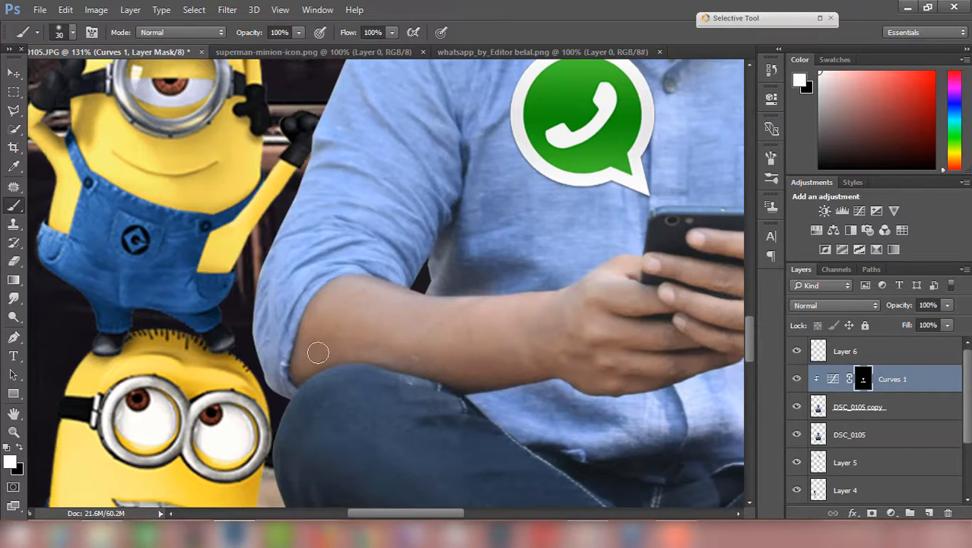
{"action": "scroll", "coordinate": [318, 352], "scroll_direction": "down", "scroll_amount": 5}
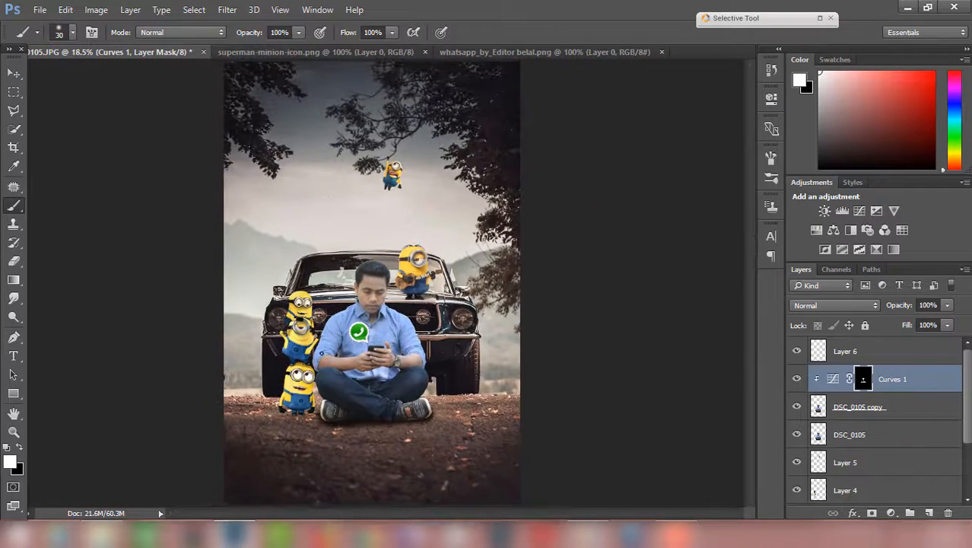
Step: Apply the Camera Raw Filter to the DSC_0105 copy layer with Highlights at +16 and Clarity raised slightly
{"action": "left_click", "coordinate": [13, 73]}
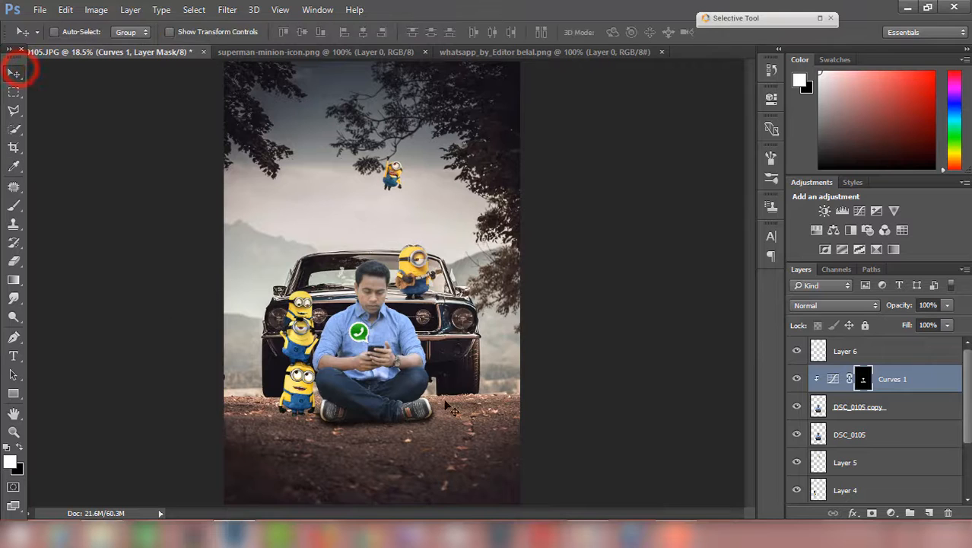
{"action": "left_click", "coordinate": [911, 408]}
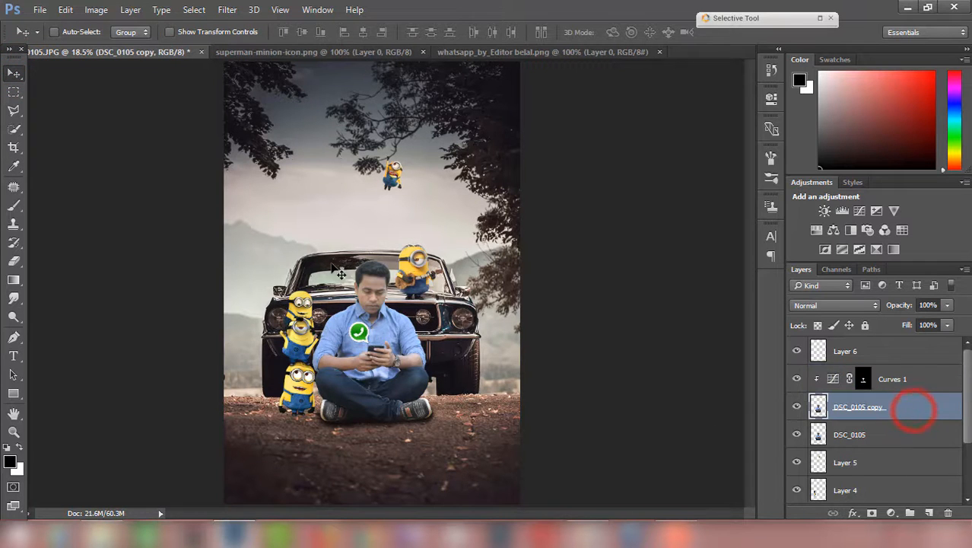
{"action": "left_click", "coordinate": [226, 11]}
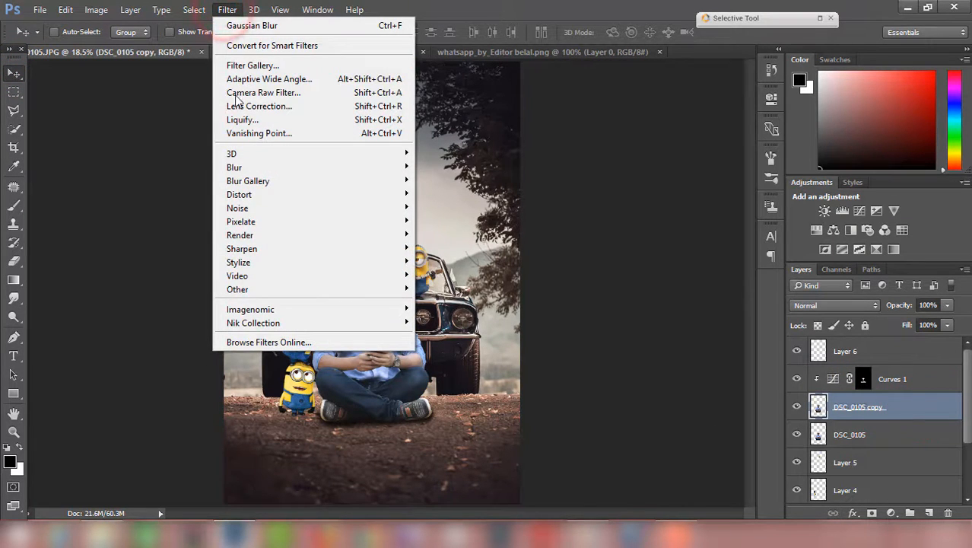
{"action": "left_click", "coordinate": [283, 92]}
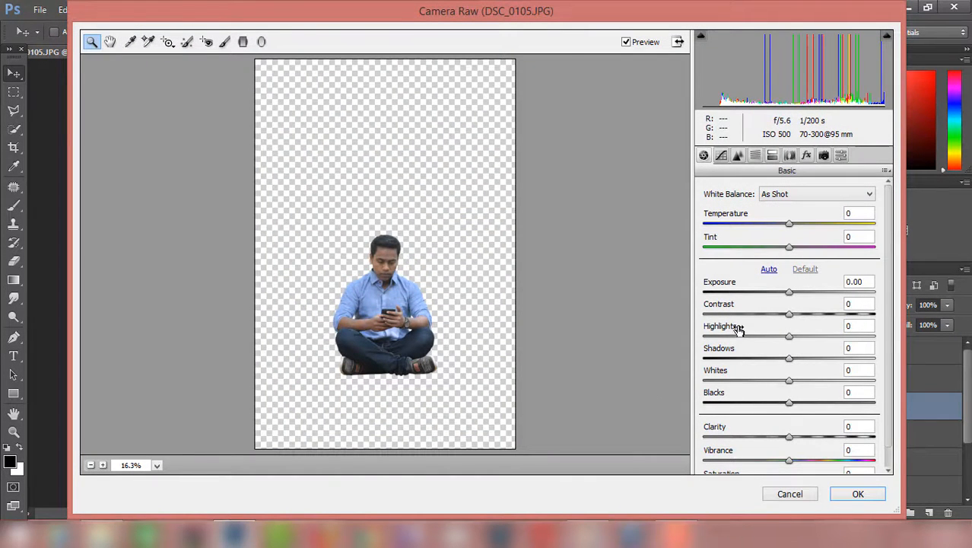
{"action": "left_click_drag", "start_coordinate": [738, 327], "coordinate": [751, 325]}
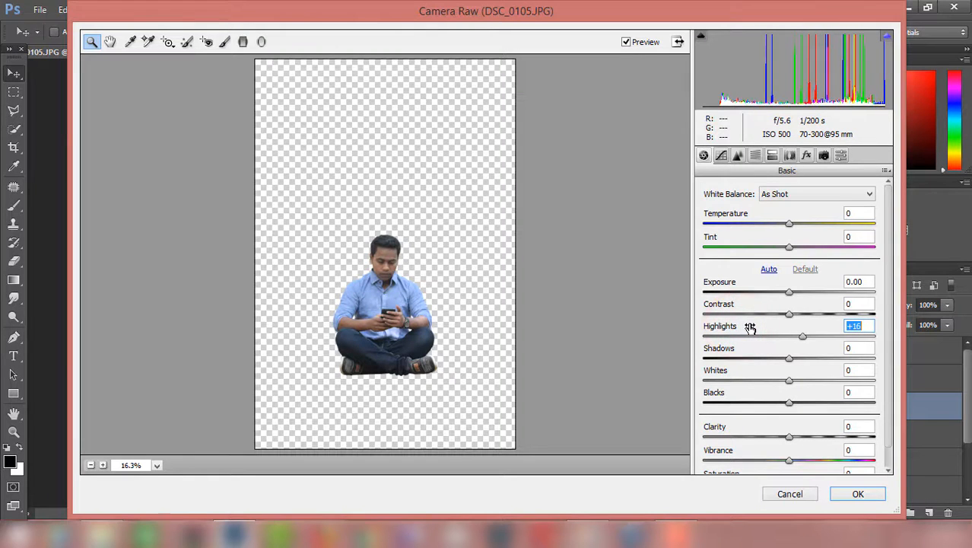
{"action": "left_click_drag", "start_coordinate": [732, 429], "coordinate": [743, 428]}
Step: Set HSL Hue to Greens +11, Aquas +28, Blues +2 and Saturation to Aquas +29, Blues +23, then apply the Camera Raw Filter
{"action": "left_click", "coordinate": [738, 156]}
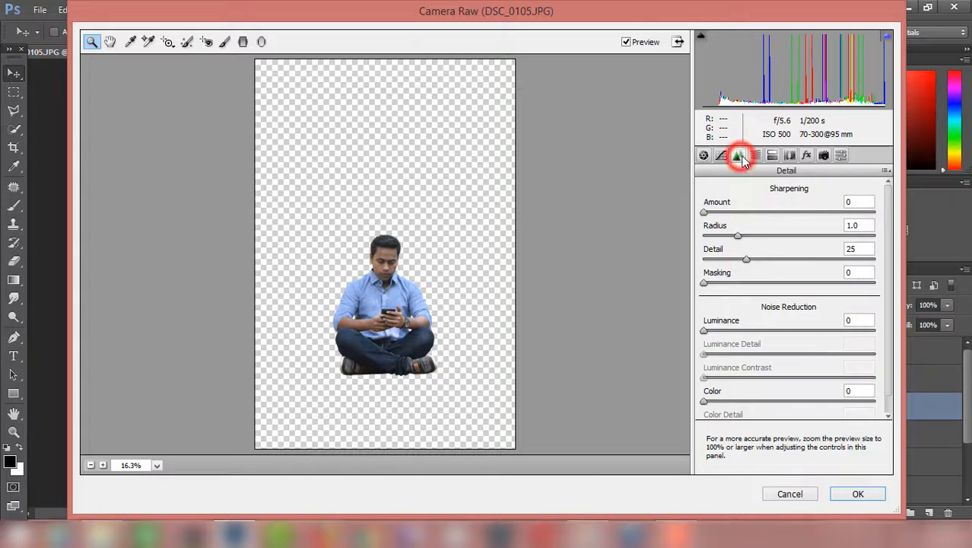
{"action": "left_click", "coordinate": [773, 155]}
{"action": "left_click", "coordinate": [757, 156]}
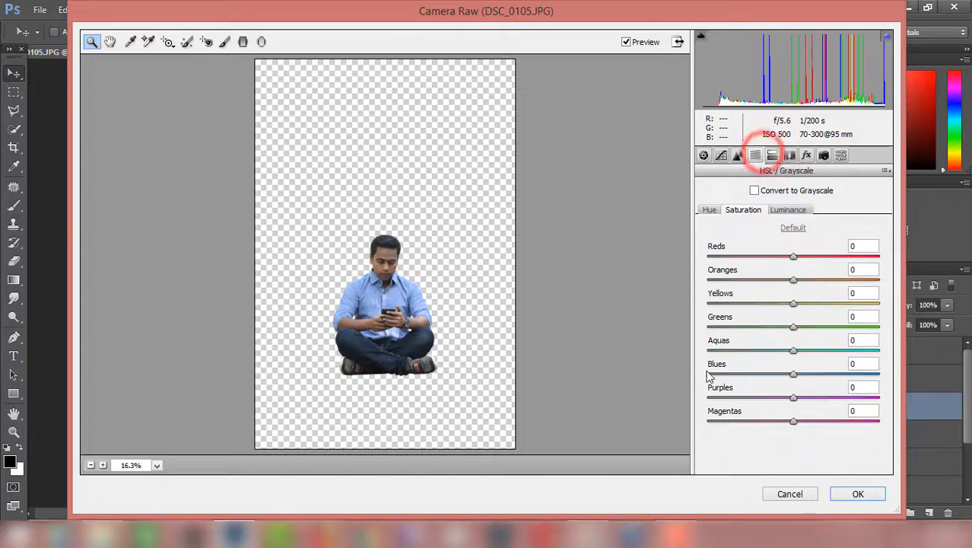
{"action": "left_click_drag", "start_coordinate": [782, 346], "coordinate": [783, 369]}
{"action": "left_click", "coordinate": [717, 210]}
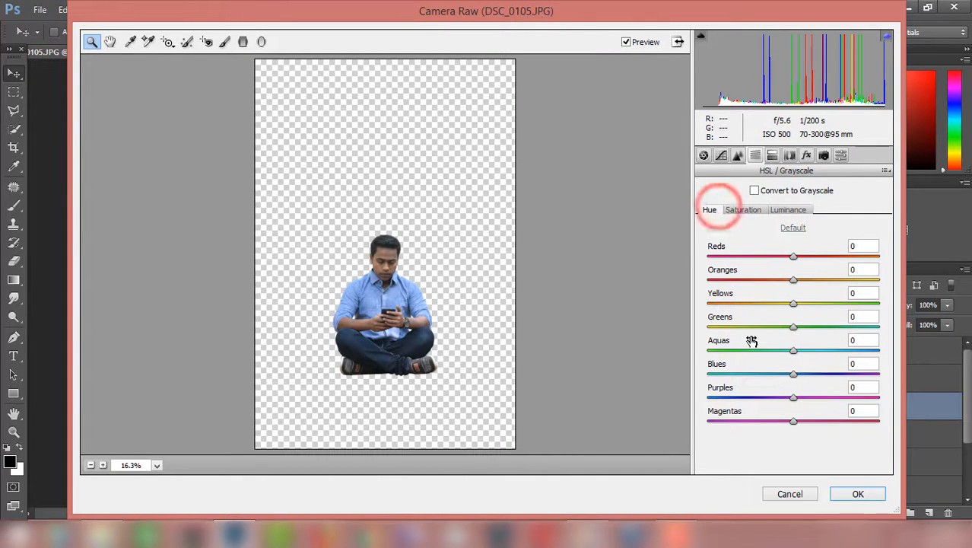
{"action": "left_click_drag", "start_coordinate": [751, 340], "coordinate": [791, 344]}
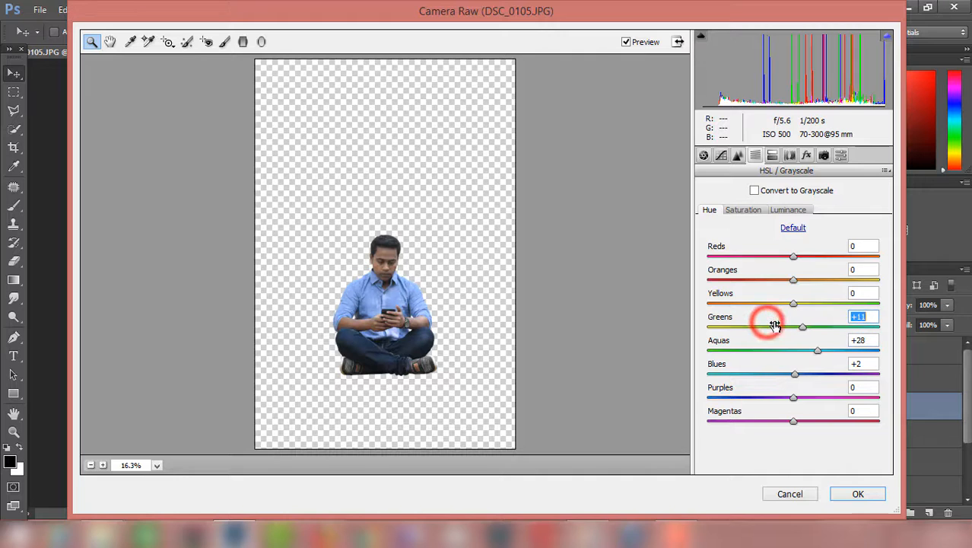
{"action": "left_click", "coordinate": [743, 210]}
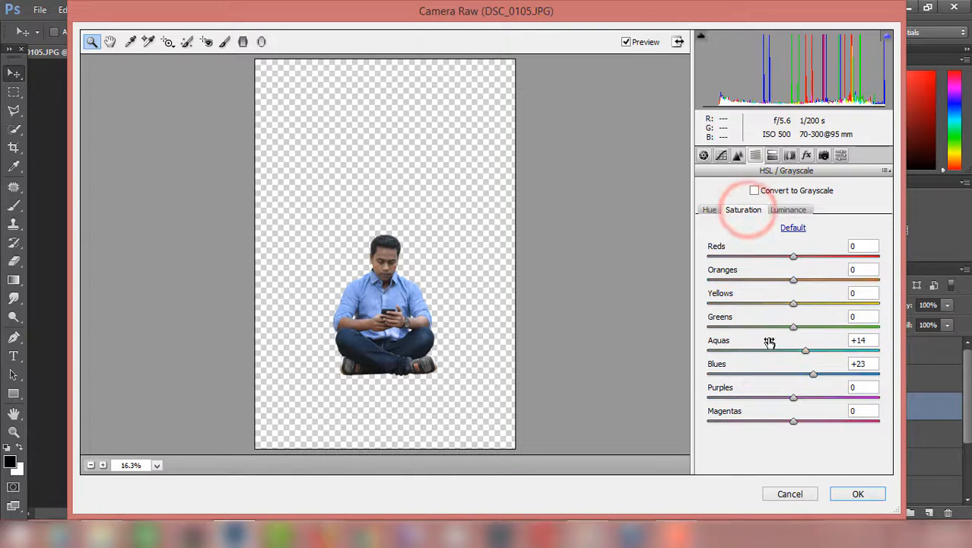
{"action": "left_click_drag", "start_coordinate": [769, 344], "coordinate": [782, 342]}
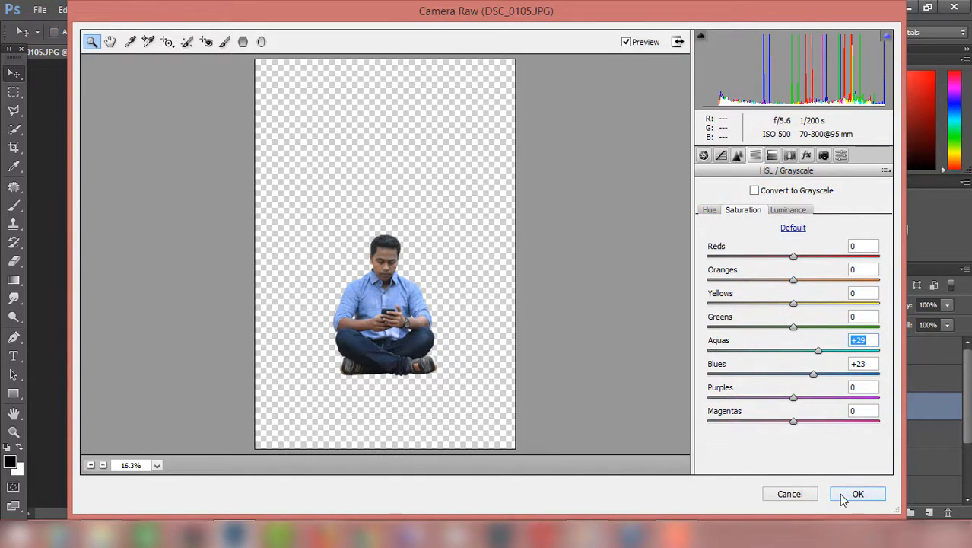
{"action": "left_click", "coordinate": [845, 495]}
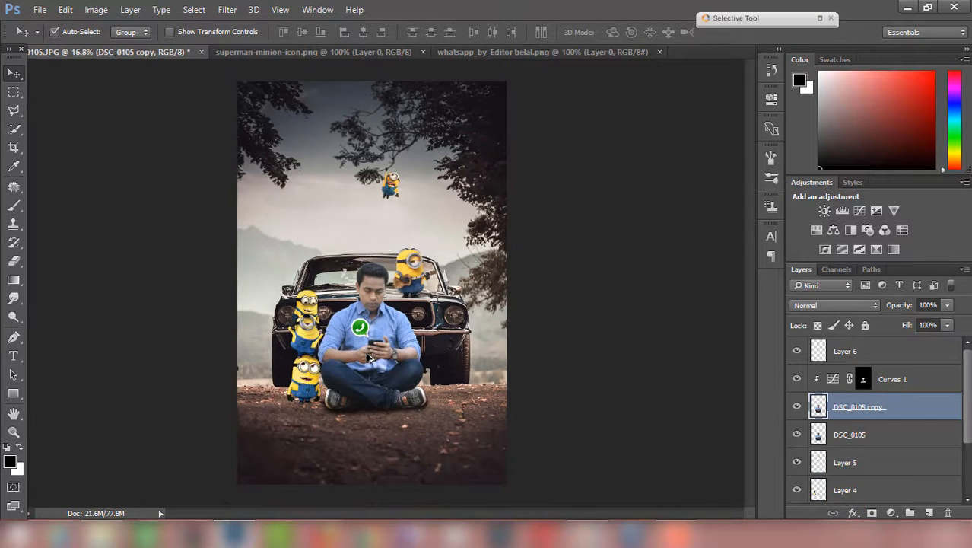
{"action": "scroll", "coordinate": [368, 357], "scroll_direction": "up", "scroll_amount": 1}
{"action": "scroll", "coordinate": [368, 358], "scroll_direction": "down", "scroll_amount": 1}
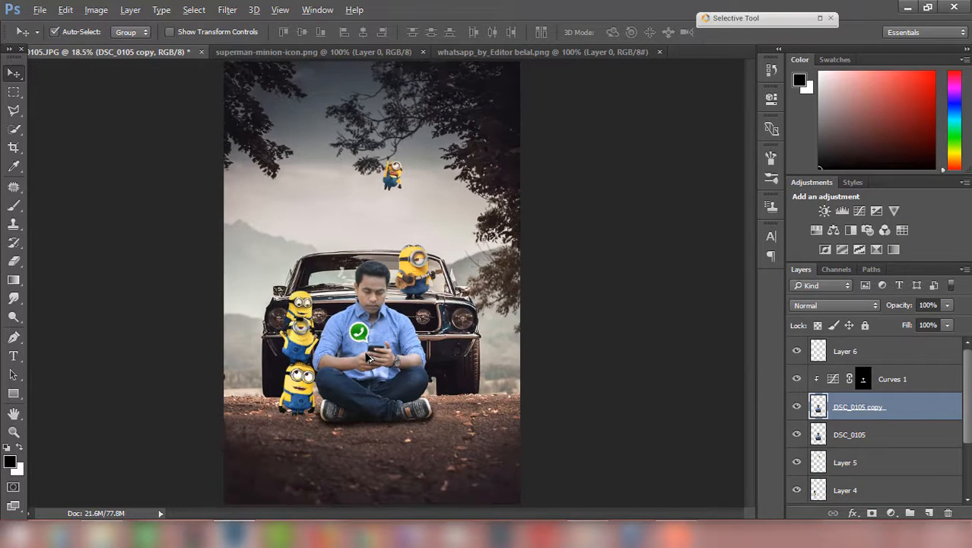
{"action": "scroll", "coordinate": [369, 357], "scroll_direction": "down", "scroll_amount": 1}
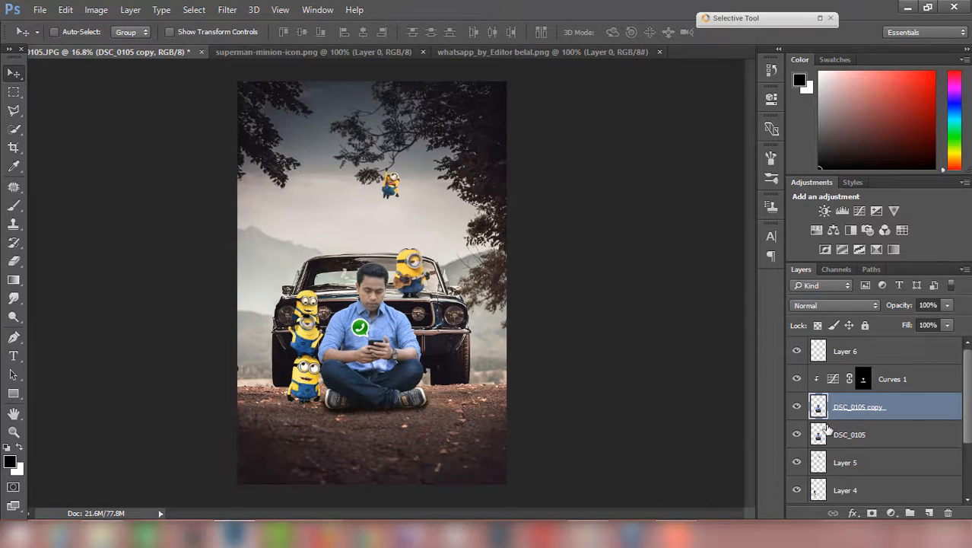
{"action": "left_click", "coordinate": [914, 356]}
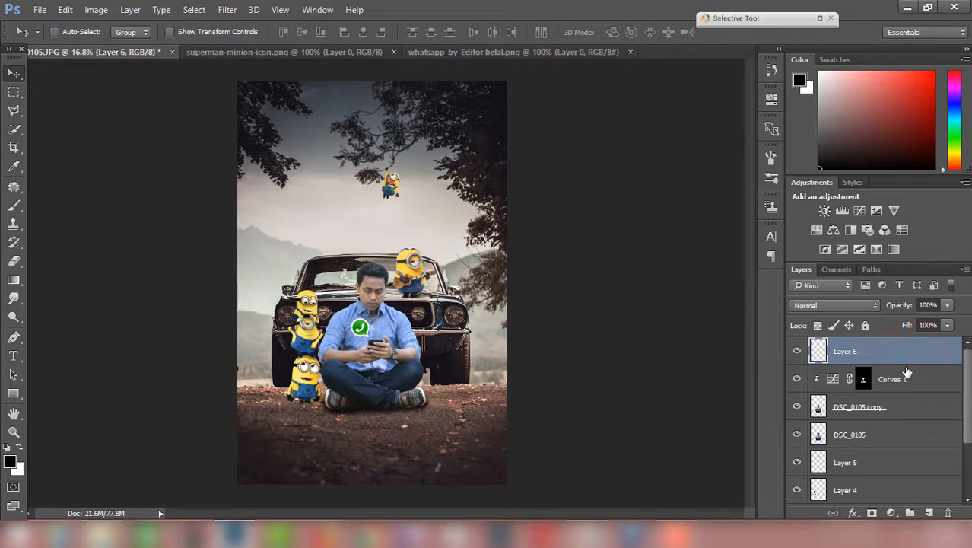
{"action": "left_click", "coordinate": [895, 409]}
{"action": "left_click", "coordinate": [929, 512]}
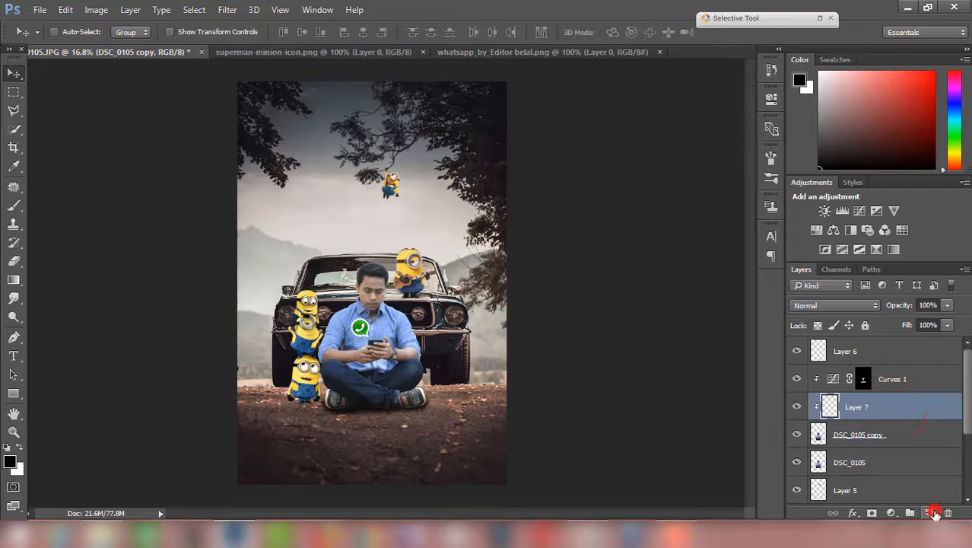
{"action": "left_click", "coordinate": [924, 408]}
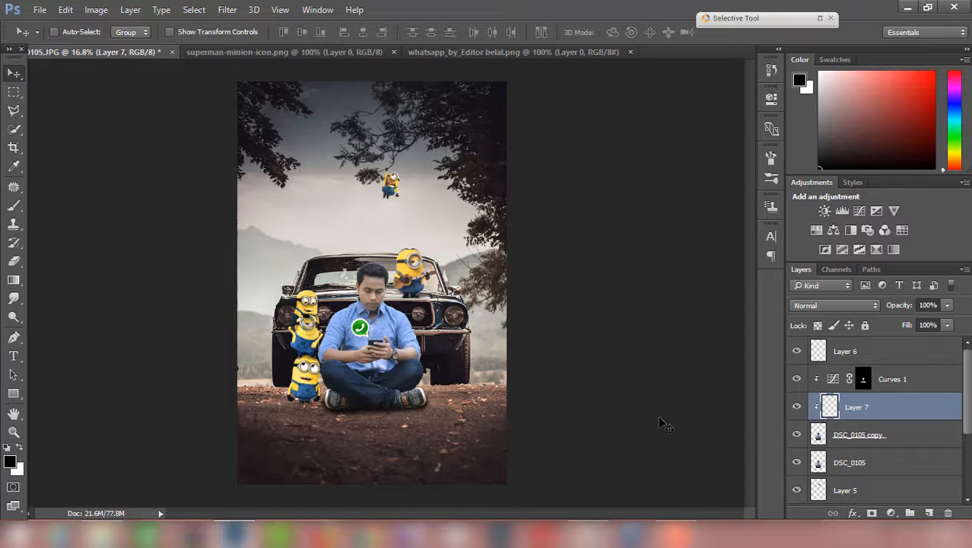
{"action": "right_click", "coordinate": [870, 411]}
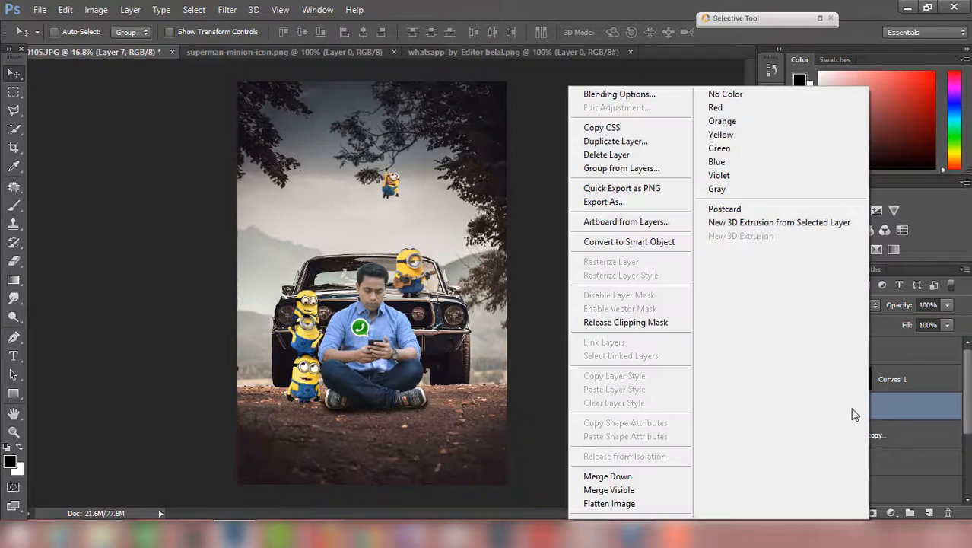
{"action": "left_click", "coordinate": [889, 411]}
{"action": "left_click_drag", "start_coordinate": [913, 410], "coordinate": [948, 513]}
Step: Add a Color Balance adjustment layer above Curves 1 and set its Midtones to Cyan-Red +2 and Yellow-Blue +2
{"action": "left_click", "coordinate": [918, 386]}
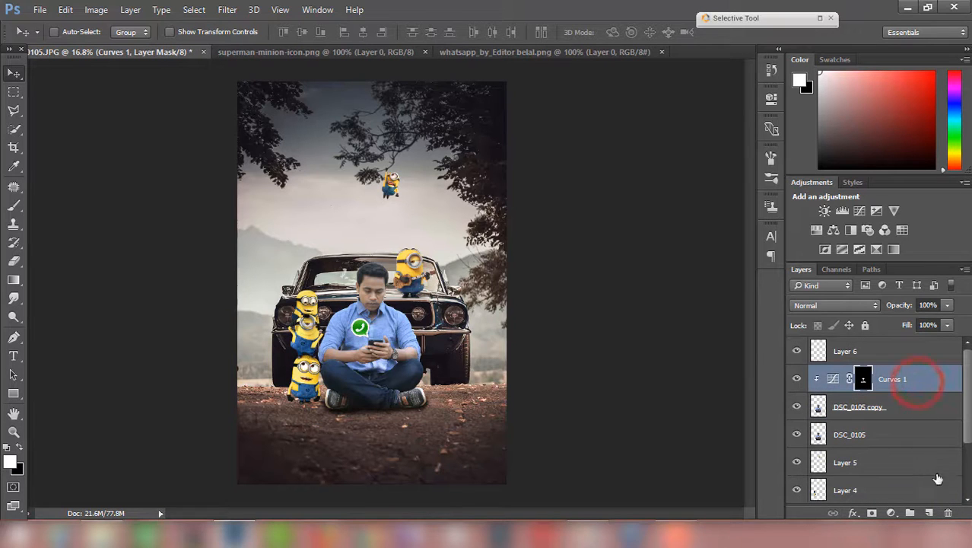
{"action": "left_click", "coordinate": [891, 513]}
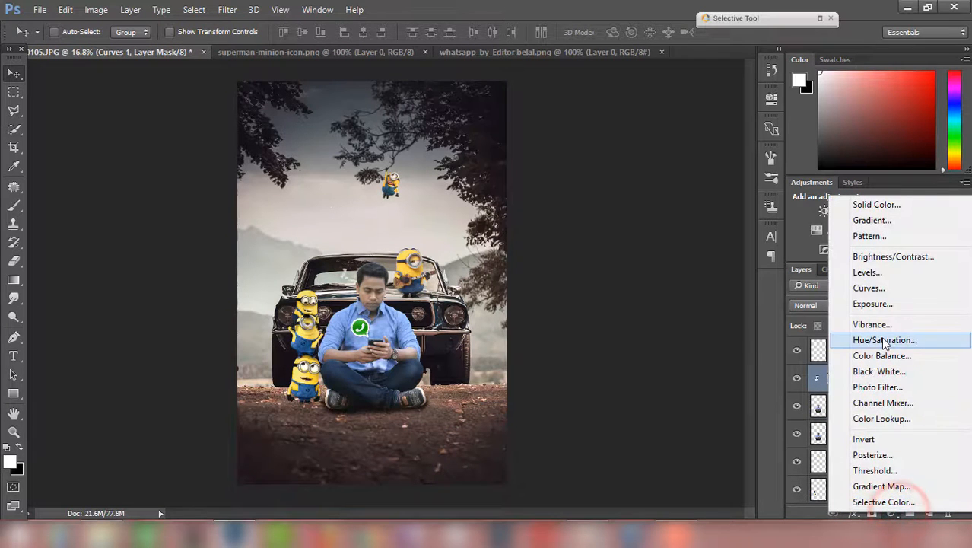
{"action": "left_click", "coordinate": [883, 357]}
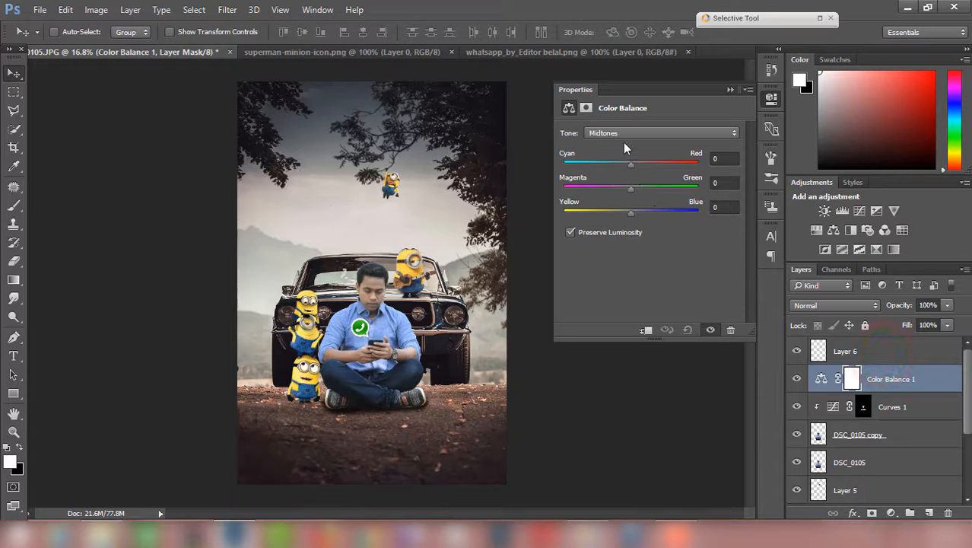
{"action": "left_click", "coordinate": [631, 161]}
{"action": "left_click", "coordinate": [631, 210]}
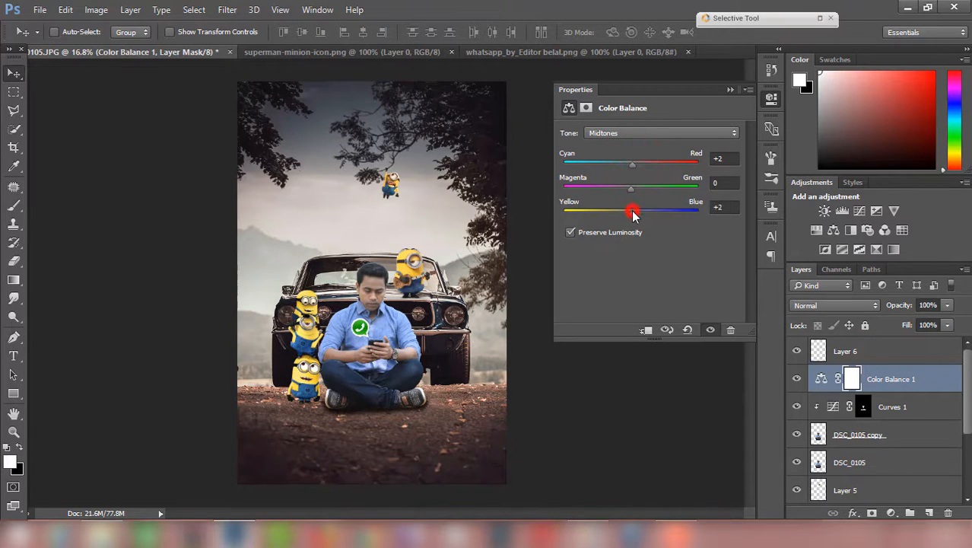
Step: Set the Color Balance Shadows to Cyan-Red -4 and Yellow-Blue +4, and clip the adjustment to the man's layer
{"action": "left_click", "coordinate": [623, 133]}
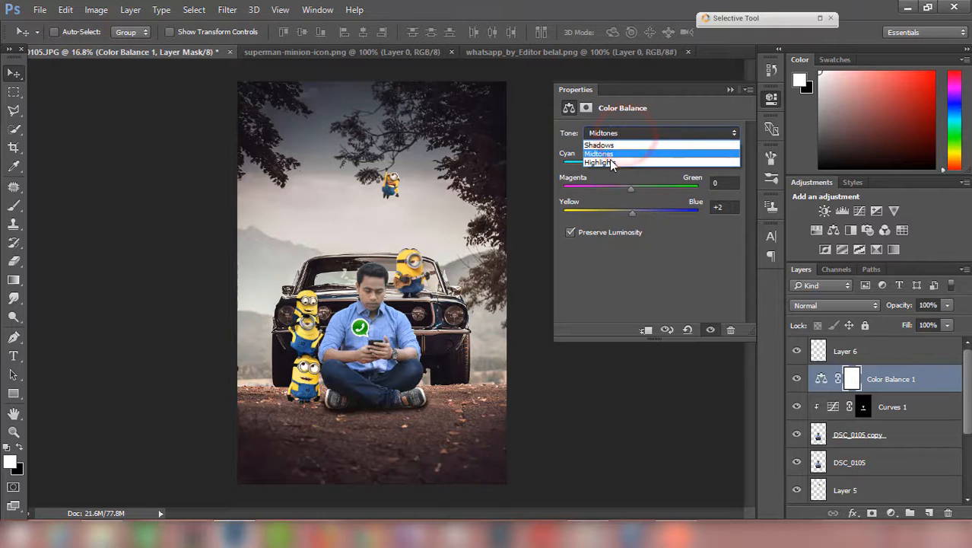
{"action": "left_click", "coordinate": [608, 144]}
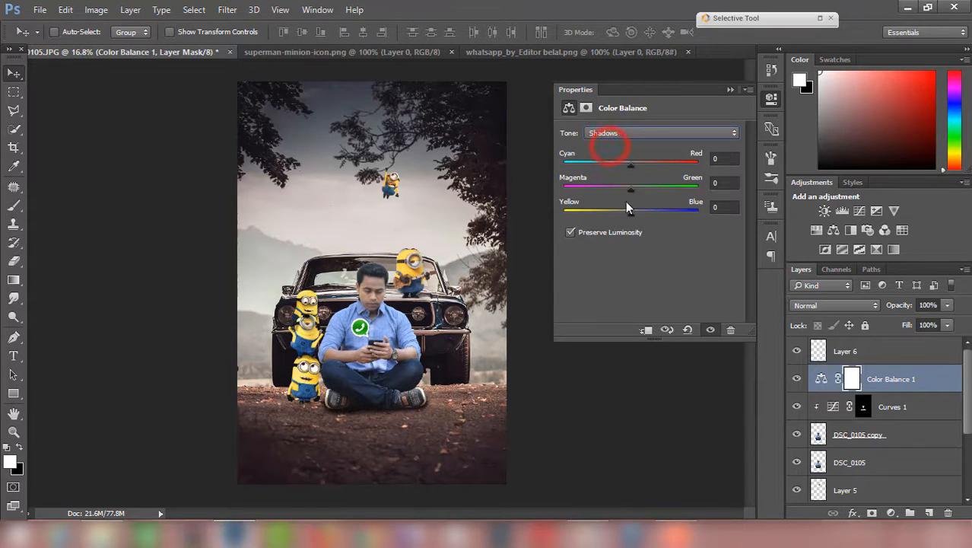
{"action": "left_click", "coordinate": [628, 162]}
{"action": "left_click", "coordinate": [633, 212]}
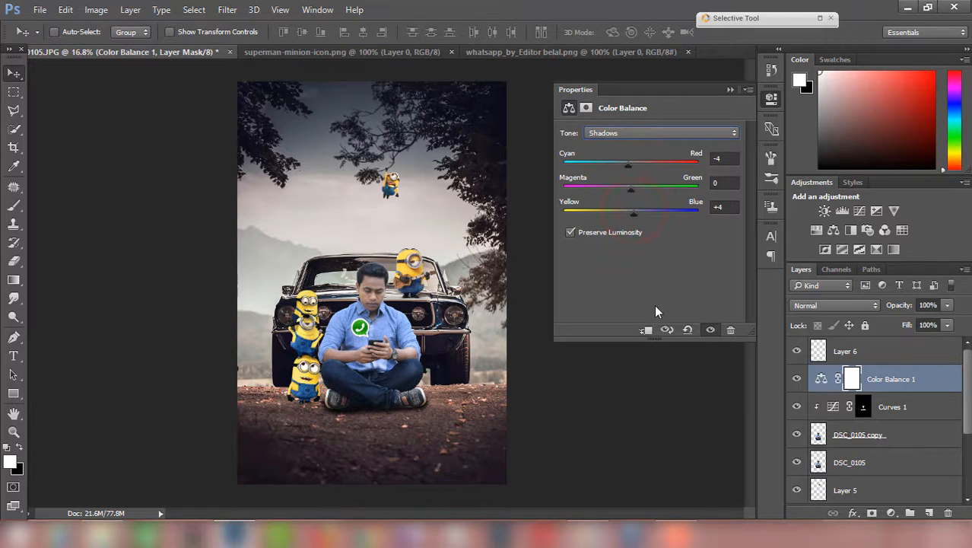
{"action": "left_click", "coordinate": [644, 332]}
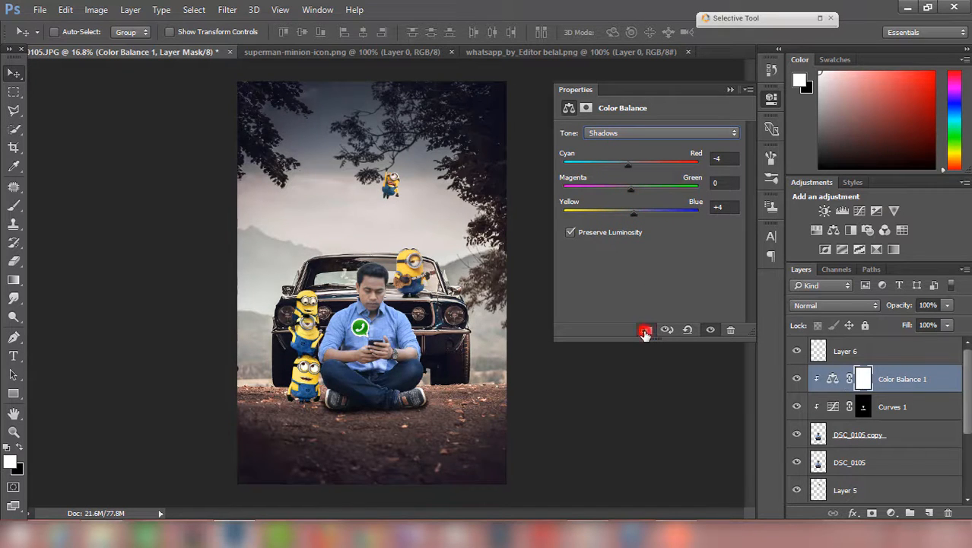
{"action": "left_click", "coordinate": [730, 89]}
Step: Merge the Color Balance 1, Curves 1 and DSC_0105 copy layers into one layer
{"action": "left_click", "coordinate": [907, 407], "text": "shift"}
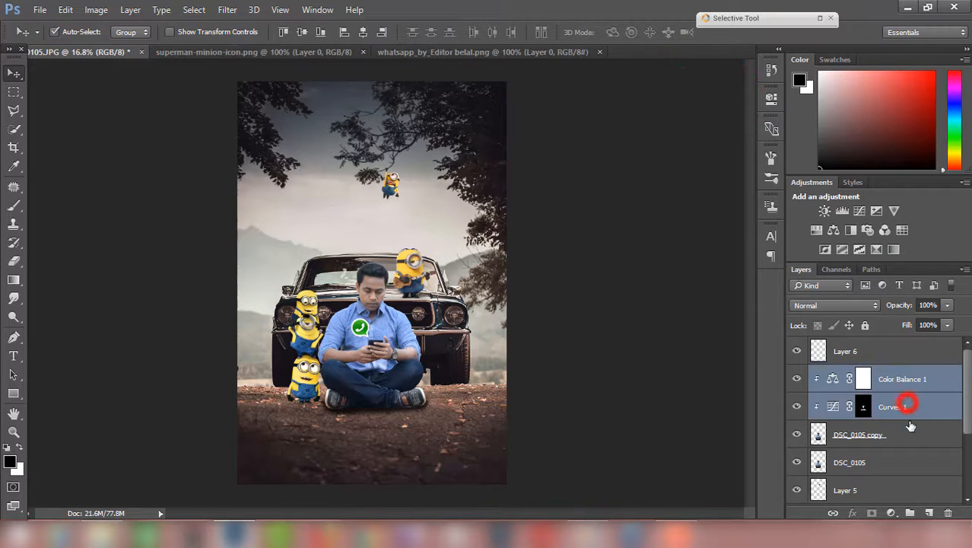
{"action": "left_click", "coordinate": [907, 435], "text": "shift"}
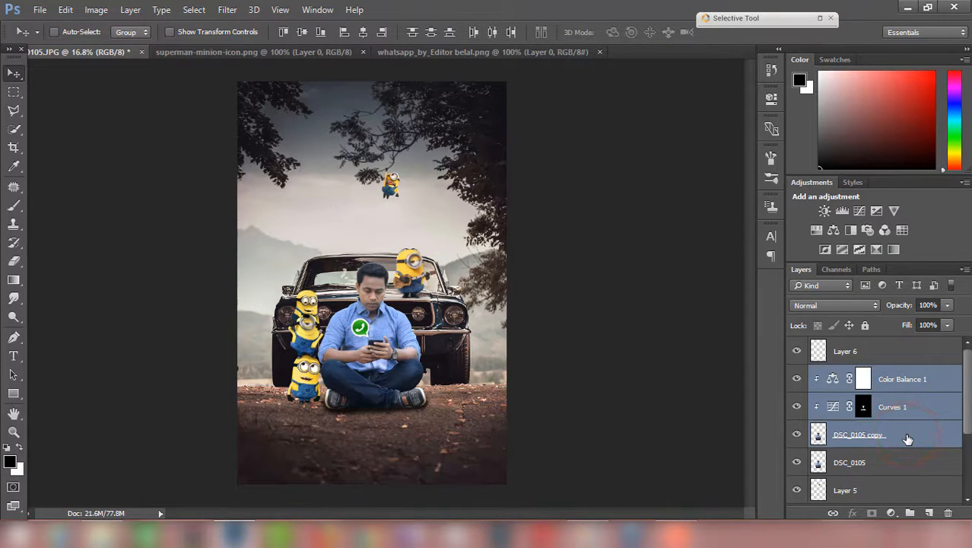
{"action": "right_click", "coordinate": [907, 439]}
{"action": "left_click", "coordinate": [769, 397]}
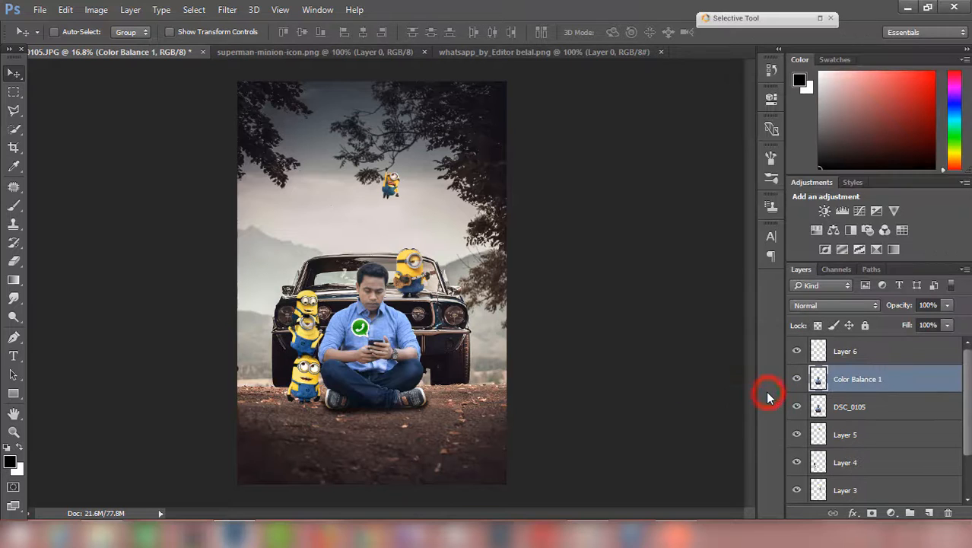
Step: Add a new empty layer above the merged Color Balance 1 layer and clip it to that layer
{"action": "left_click", "coordinate": [930, 513]}
{"action": "right_click", "coordinate": [900, 389]}
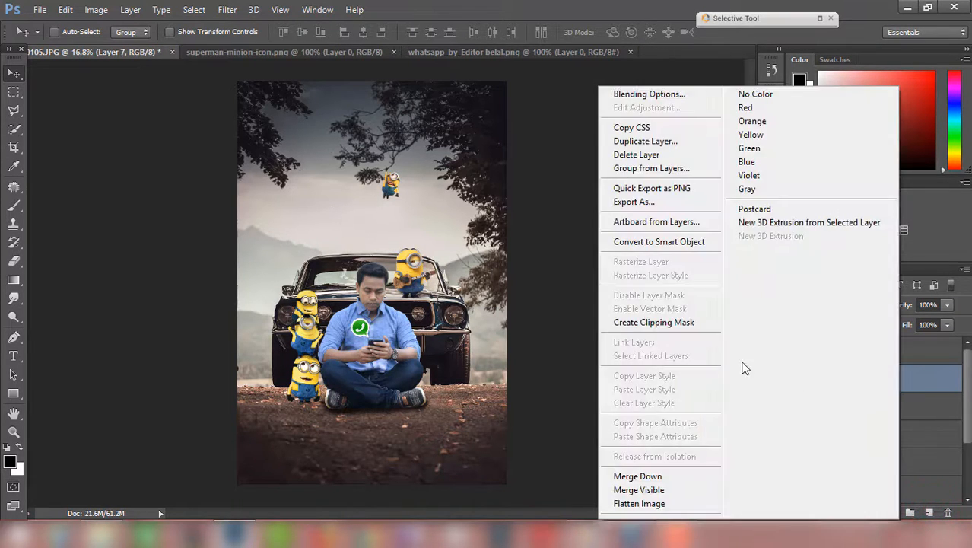
{"action": "left_click", "coordinate": [676, 327]}
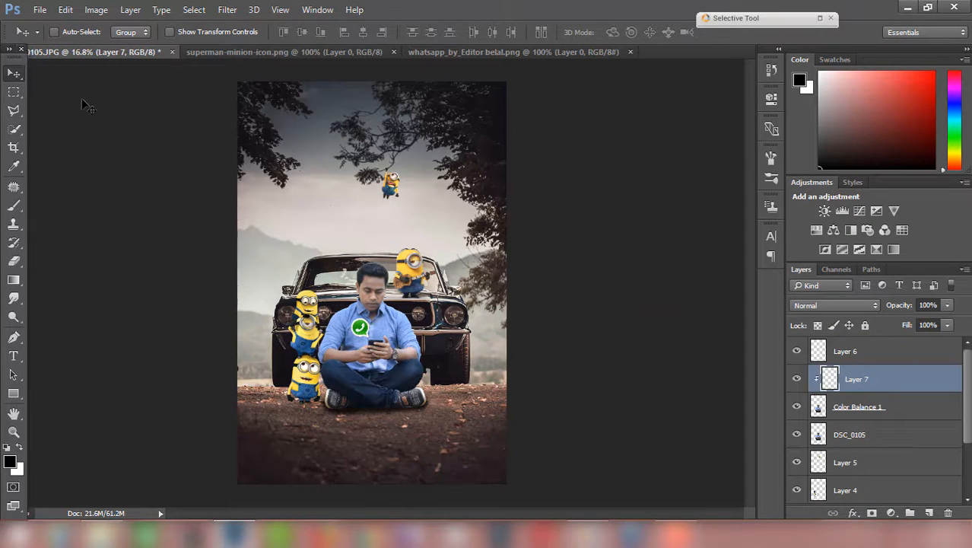
Step: Fill the clipped Layer 7 with 50% Gray at 100% opacity and set its blending mode to Overlay
{"action": "key", "text": "i"}
{"action": "key", "text": "shift+F5"}
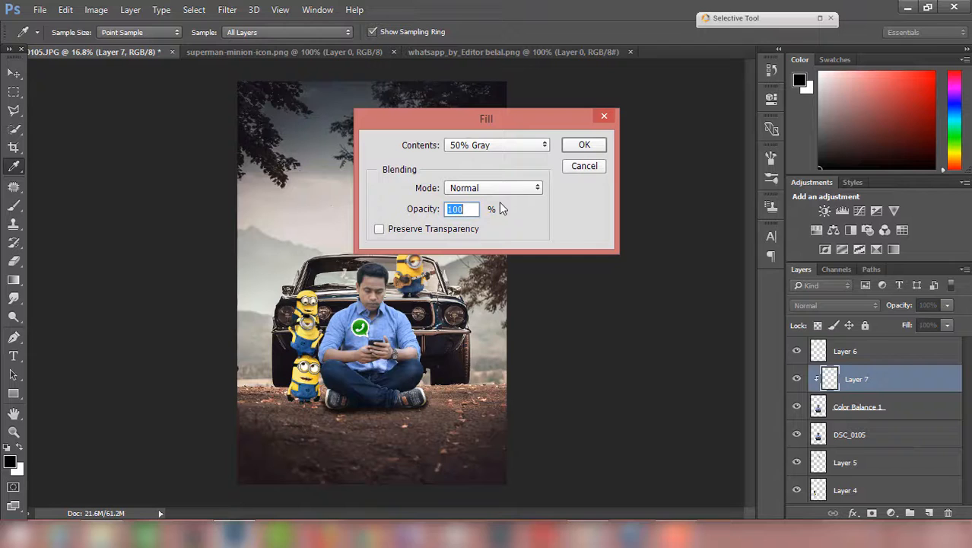
{"action": "left_click", "coordinate": [578, 145]}
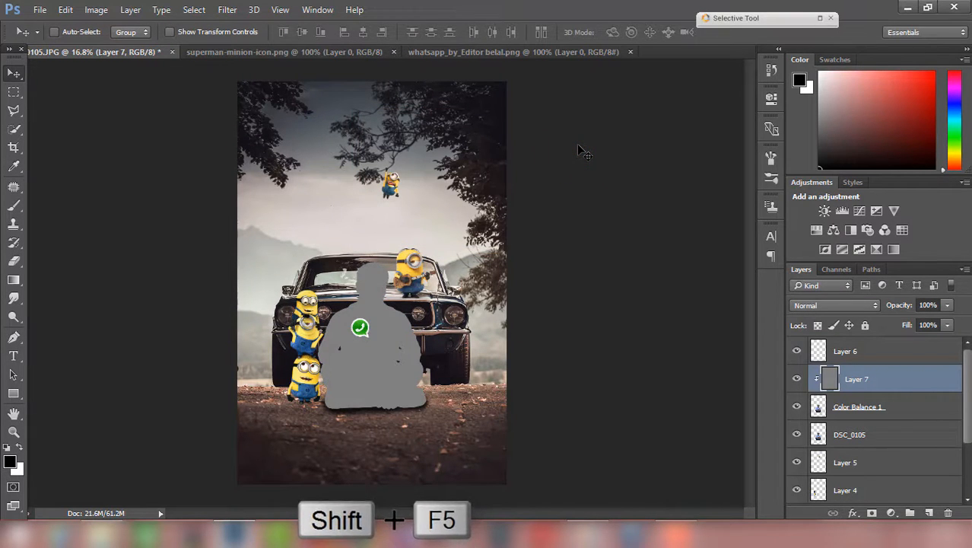
{"action": "left_click", "coordinate": [840, 308]}
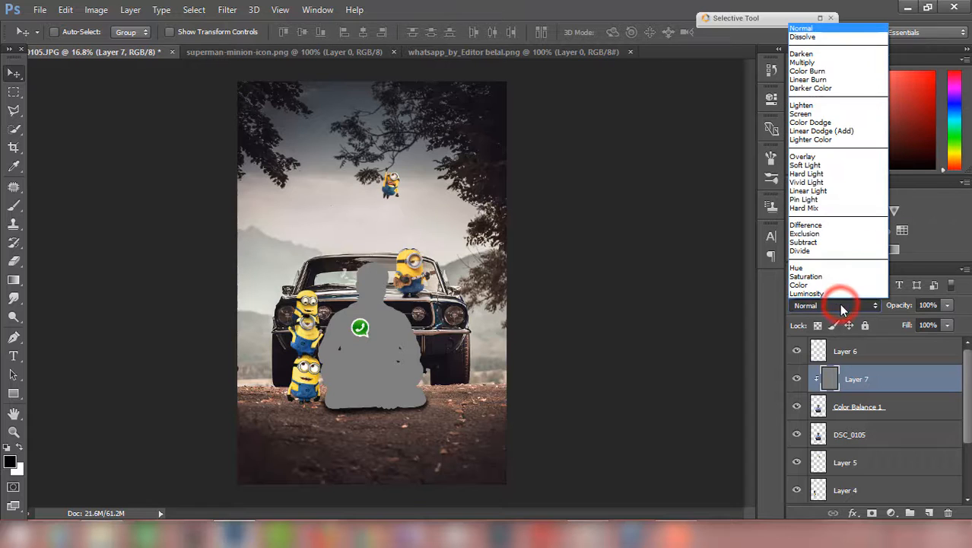
{"action": "left_click", "coordinate": [826, 156]}
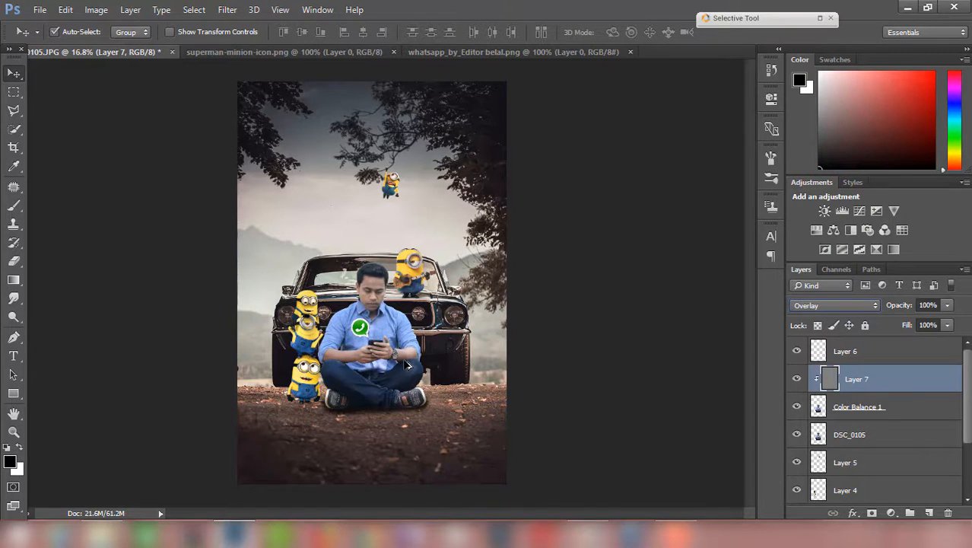
Step: Dodge the man's forearm, hands and face on Layer 7 with a 70 px brush, Midtones range and 10% exposure
{"action": "scroll", "coordinate": [404, 362], "scroll_direction": "up", "scroll_amount": 11}
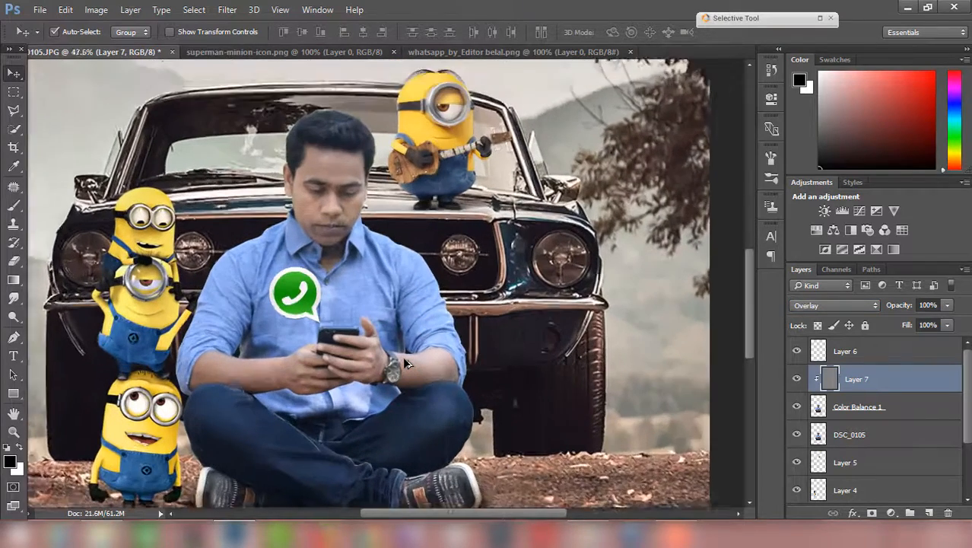
{"action": "scroll", "coordinate": [404, 355], "scroll_direction": "up", "scroll_amount": 3}
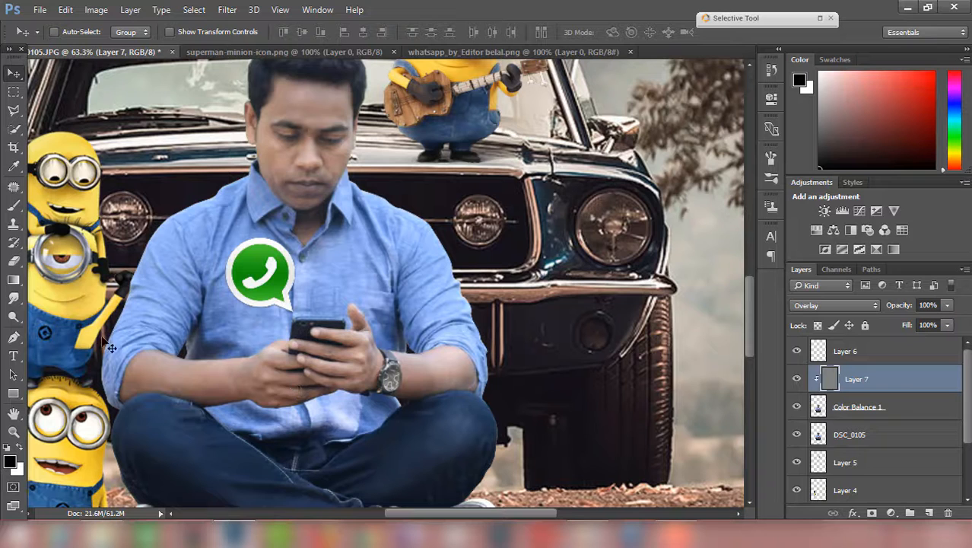
{"action": "left_click", "coordinate": [12, 318]}
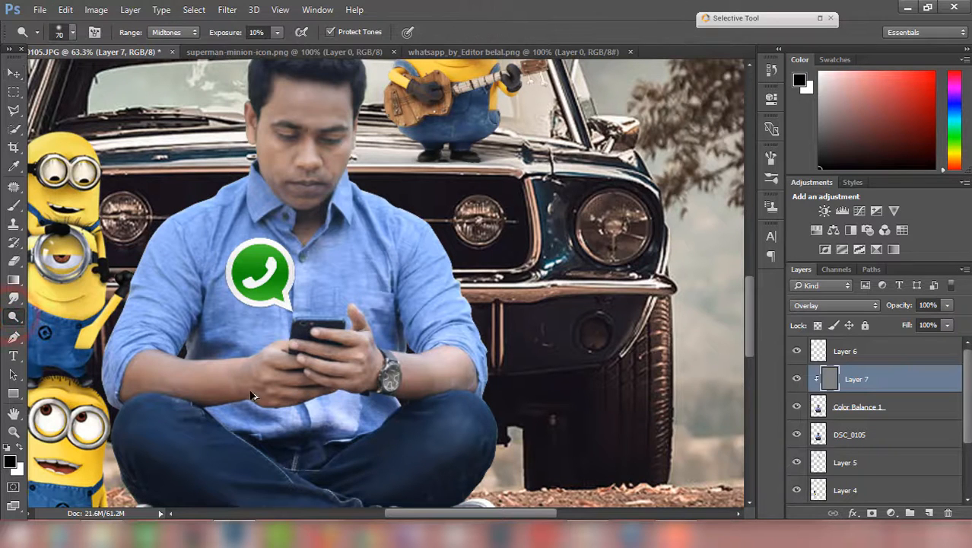
{"action": "scroll", "coordinate": [196, 378], "scroll_direction": "up", "scroll_amount": 2}
{"action": "mouse_move", "coordinate": [224, 370]}
{"action": "left_mouse_down"}
{"action": "mouse_move", "coordinate": [270, 362]}
{"action": "mouse_move", "coordinate": [126, 360]}
{"action": "mouse_move", "coordinate": [270, 368]}
{"action": "mouse_move", "coordinate": [335, 338]}
{"action": "mouse_move", "coordinate": [347, 370]}
{"action": "mouse_move", "coordinate": [437, 371]}
{"action": "mouse_move", "coordinate": [471, 358]}
{"action": "mouse_move", "coordinate": [481, 366]}
{"action": "mouse_move", "coordinate": [352, 337]}
{"action": "mouse_move", "coordinate": [231, 370]}
{"action": "mouse_move", "coordinate": [122, 369]}
{"action": "mouse_move", "coordinate": [291, 384]}
{"action": "mouse_move", "coordinate": [367, 362]}
{"action": "left_mouse_up"}
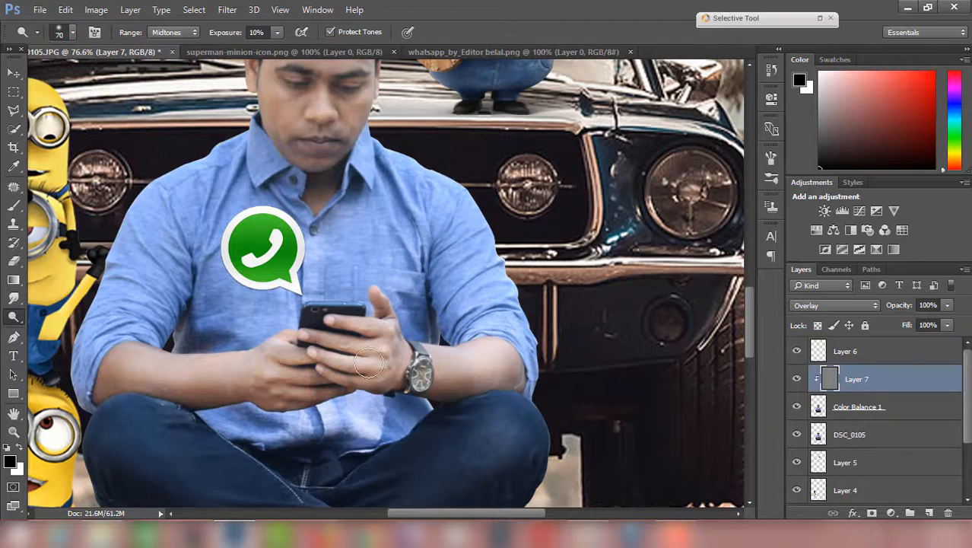
{"action": "scroll", "coordinate": [439, 371], "scroll_direction": "up", "scroll_amount": 3}
{"action": "mouse_move", "coordinate": [356, 169]}
{"action": "left_mouse_down"}
{"action": "mouse_move", "coordinate": [282, 152]}
{"action": "mouse_move", "coordinate": [354, 156]}
{"action": "mouse_move", "coordinate": [334, 258]}
{"action": "mouse_move", "coordinate": [306, 253]}
{"action": "left_mouse_up"}
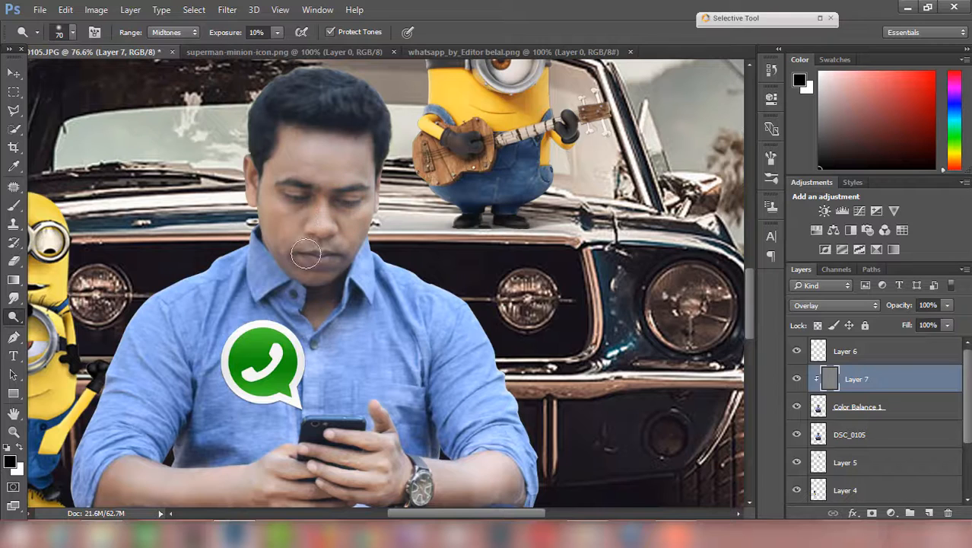
Step: Dodge the man's cheeks, nose, mouth and forehead on Layer 7 with the 70 px brush at 10% exposure
{"action": "mouse_move", "coordinate": [280, 199]}
{"action": "left_mouse_down"}
{"action": "mouse_move", "coordinate": [297, 255]}
{"action": "mouse_move", "coordinate": [320, 266]}
{"action": "mouse_move", "coordinate": [344, 242]}
{"action": "mouse_move", "coordinate": [351, 195]}
{"action": "mouse_move", "coordinate": [288, 193]}
{"action": "mouse_move", "coordinate": [306, 198]}
{"action": "mouse_move", "coordinate": [323, 180]}
{"action": "mouse_move", "coordinate": [328, 197]}
{"action": "left_mouse_up"}
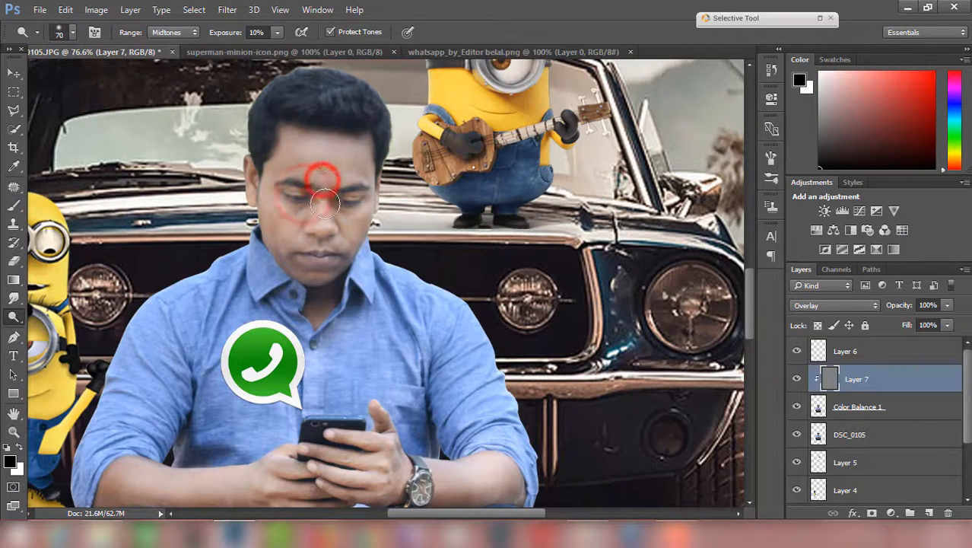
{"action": "mouse_move", "coordinate": [330, 249]}
{"action": "left_mouse_down"}
{"action": "mouse_move", "coordinate": [322, 303]}
{"action": "mouse_move", "coordinate": [329, 260]}
{"action": "left_mouse_up"}
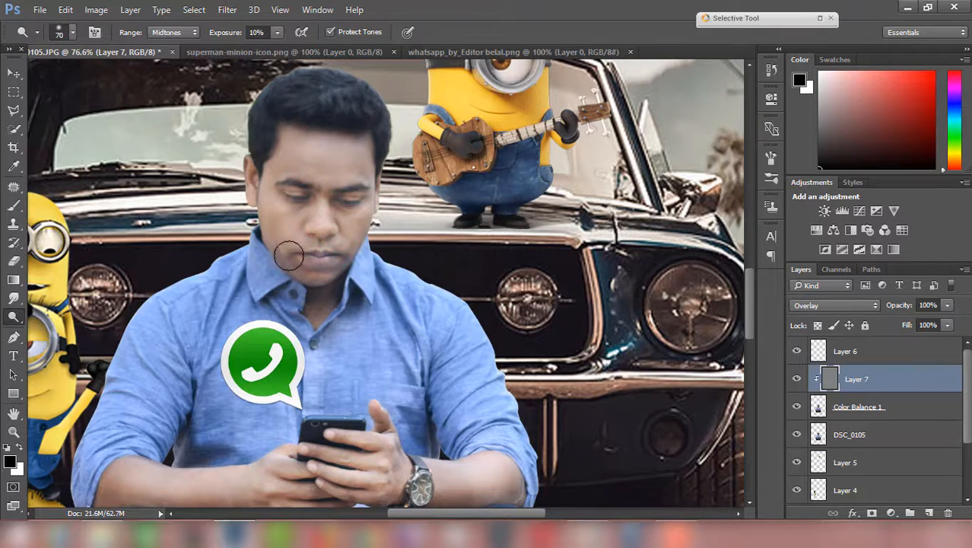
{"action": "left_click", "coordinate": [331, 238]}
{"action": "left_click", "coordinate": [351, 163]}
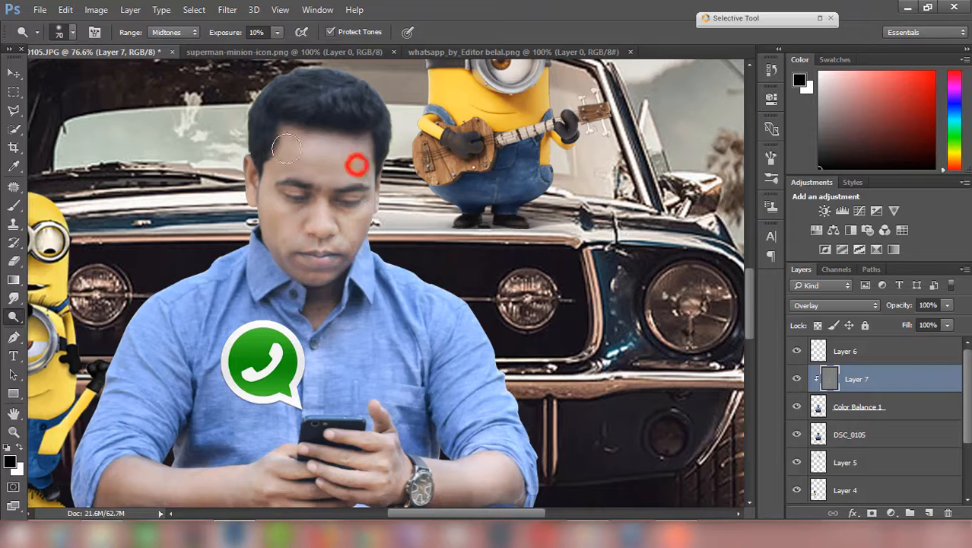
{"action": "left_click", "coordinate": [278, 165]}
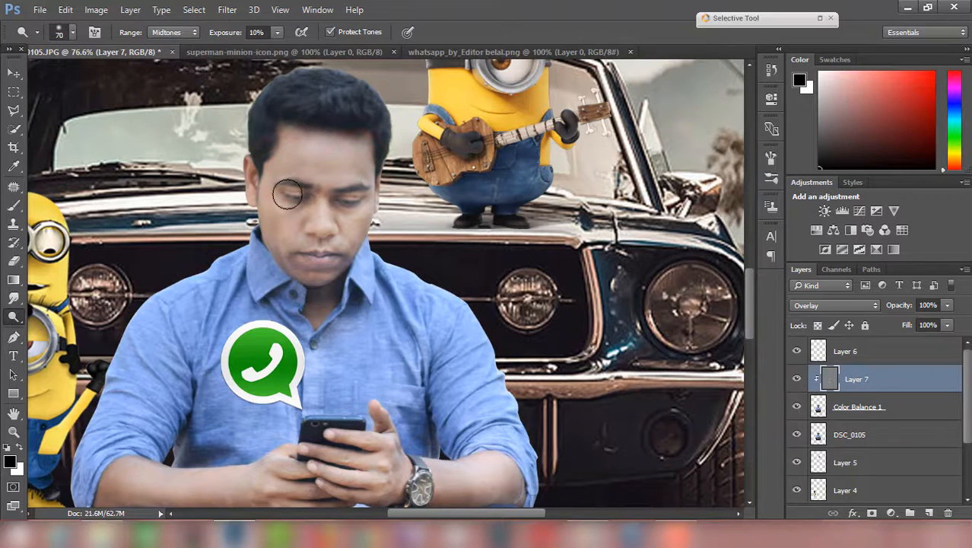
Step: Compare the image with and without Layer 7 and lower that layer's opacity to 70%
{"action": "scroll", "coordinate": [348, 217], "scroll_direction": "down", "scroll_amount": 10}
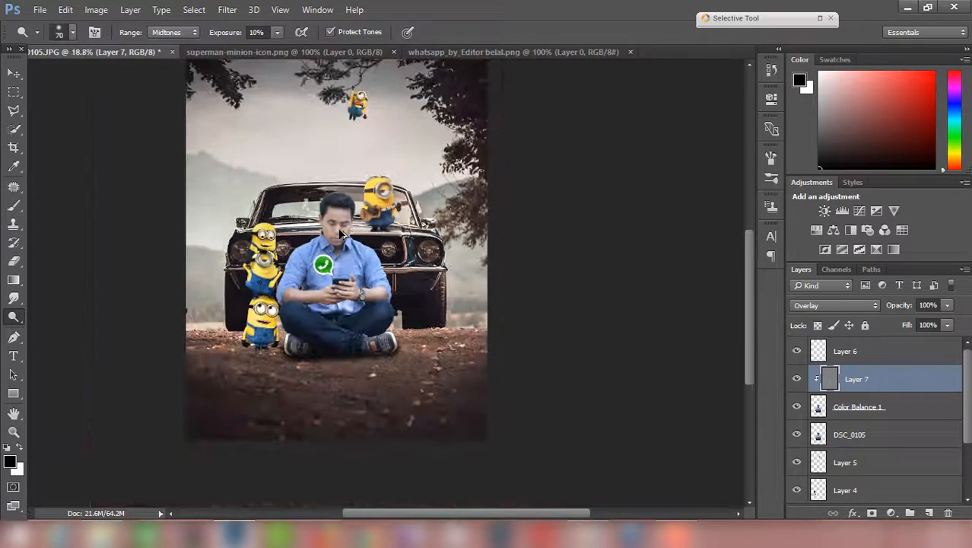
{"action": "left_click", "coordinate": [798, 383]}
{"action": "left_click", "coordinate": [797, 382]}
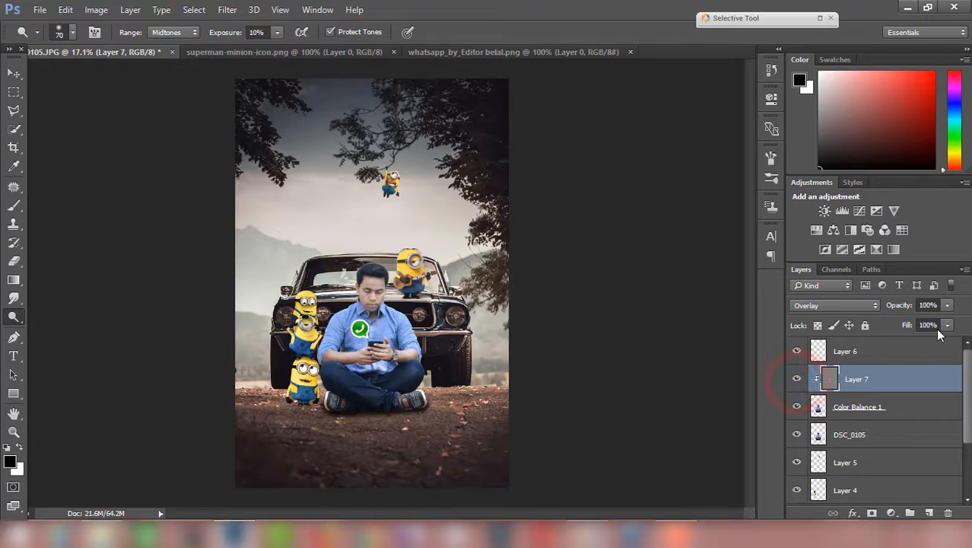
{"action": "left_click", "coordinate": [947, 305]}
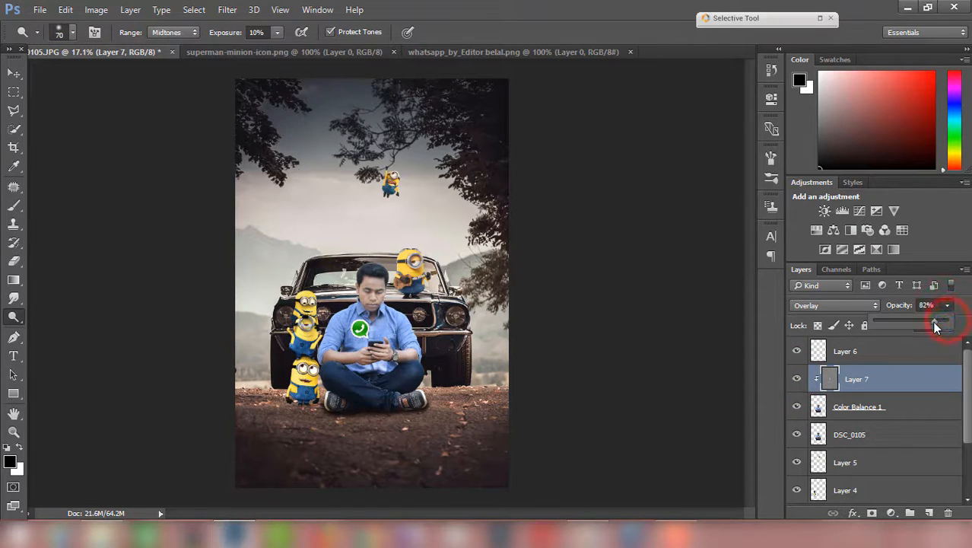
{"action": "left_click", "coordinate": [795, 378]}
{"action": "left_click", "coordinate": [794, 379]}
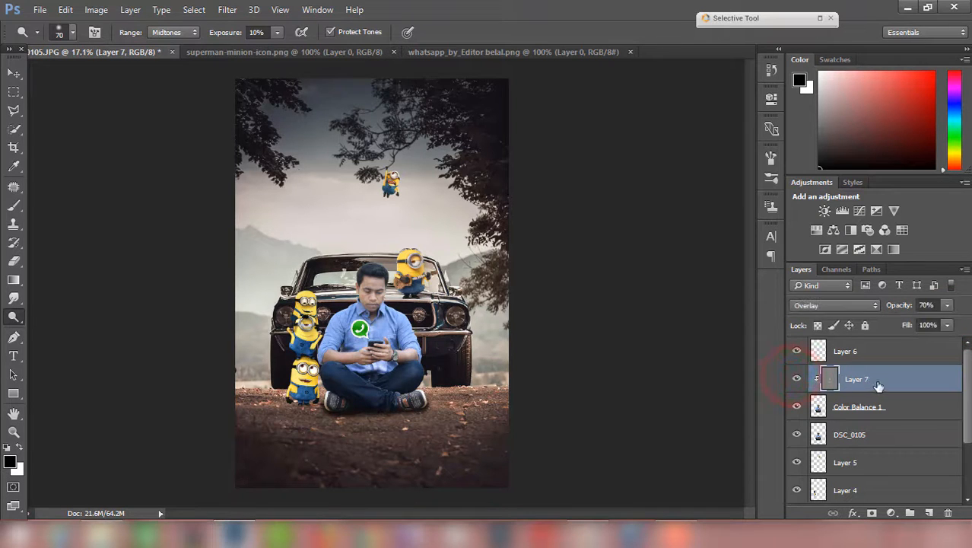
Step: Add a Color Lookup adjustment above Layer 6, try Editor Belal Soft Autumn.CUBE and switch to a 3DLUT with blue shadows and warm highlights
{"action": "left_click", "coordinate": [881, 353]}
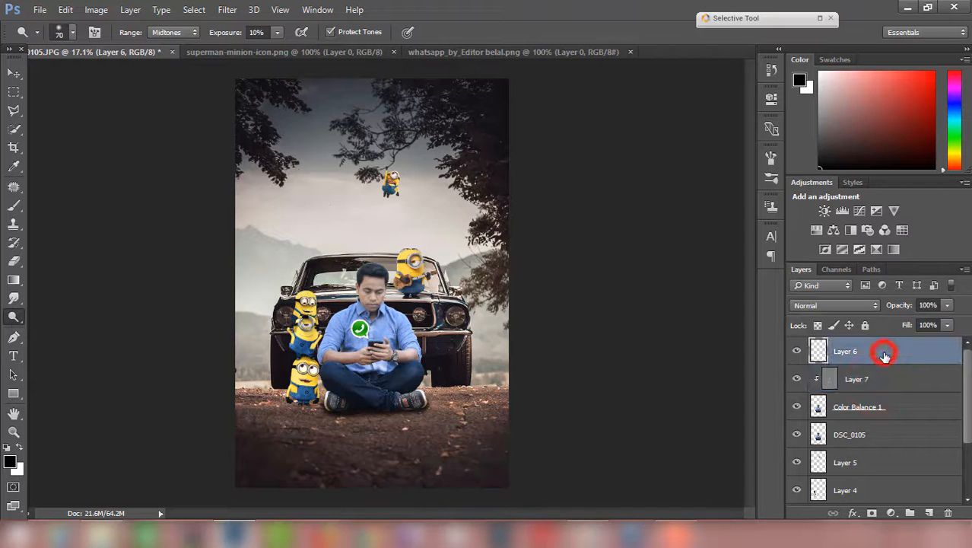
{"action": "left_click", "coordinate": [893, 513]}
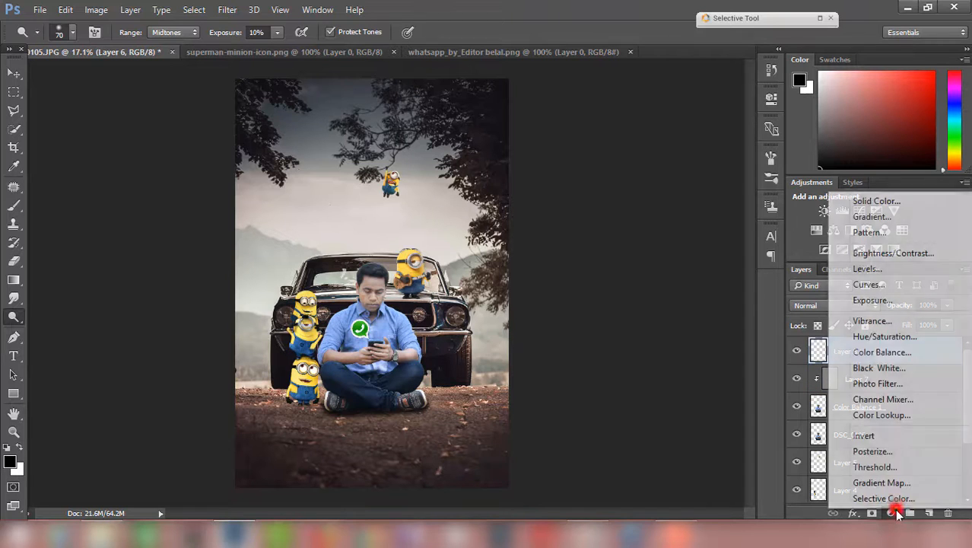
{"action": "left_click", "coordinate": [881, 414]}
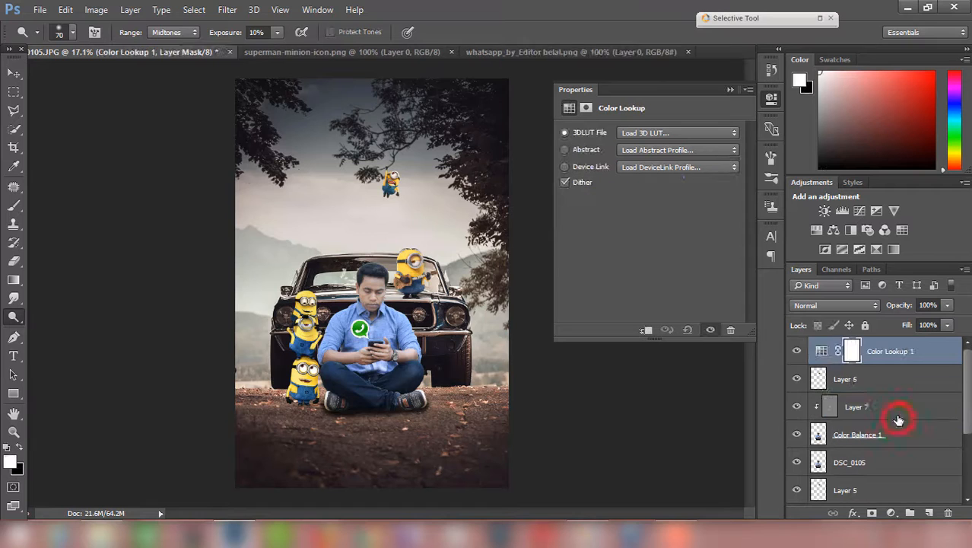
{"action": "left_click", "coordinate": [689, 136]}
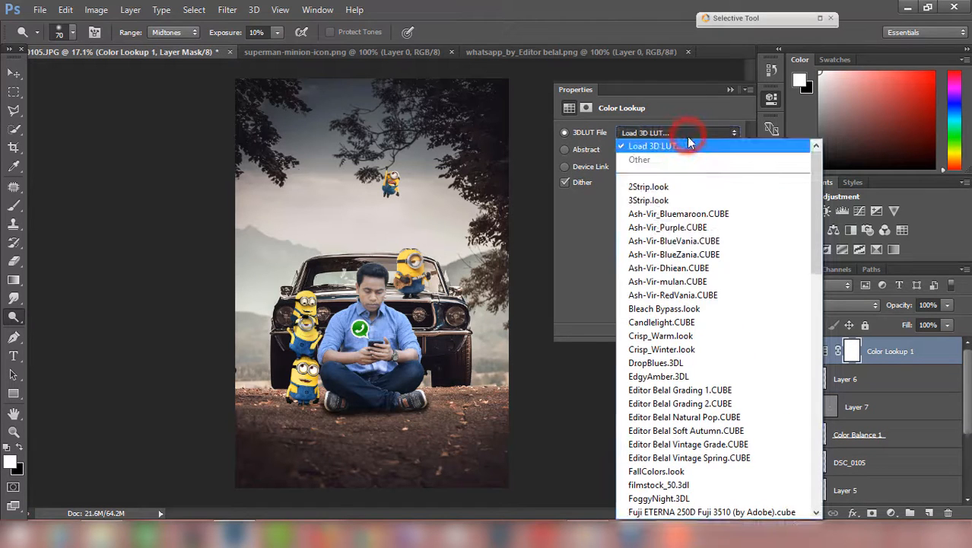
{"action": "left_click", "coordinate": [718, 431]}
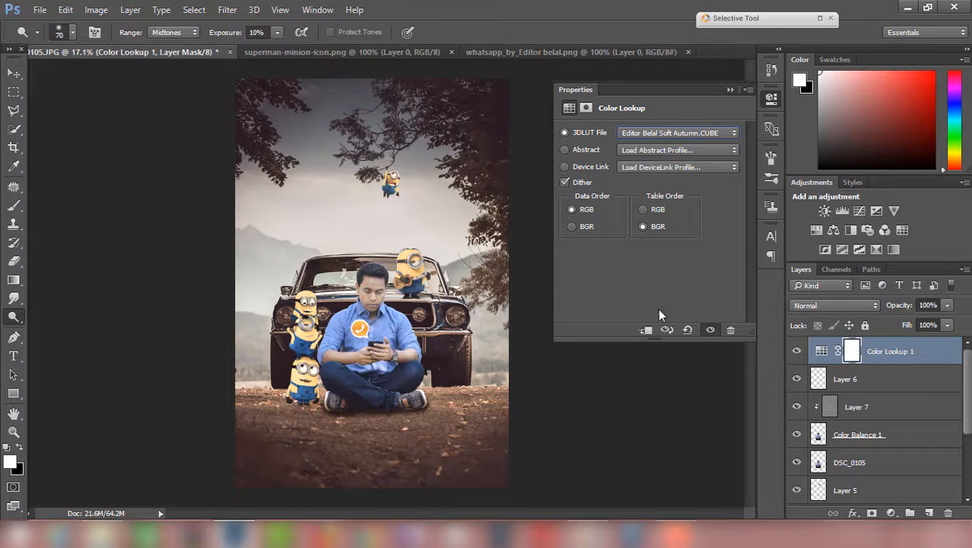
{"action": "key", "text": "Down"}
{"action": "left_click", "coordinate": [727, 90]}
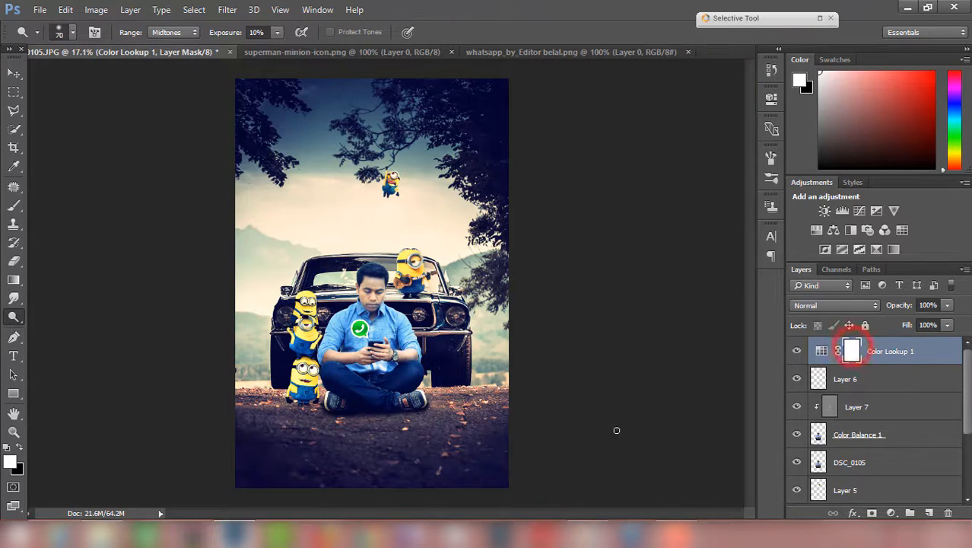
Step: Paint black on the Color Lookup 1 mask over the man's face, neck, ear, hands and forearms with a 50 px brush at 38% opacity
{"action": "left_click", "coordinate": [19, 448]}
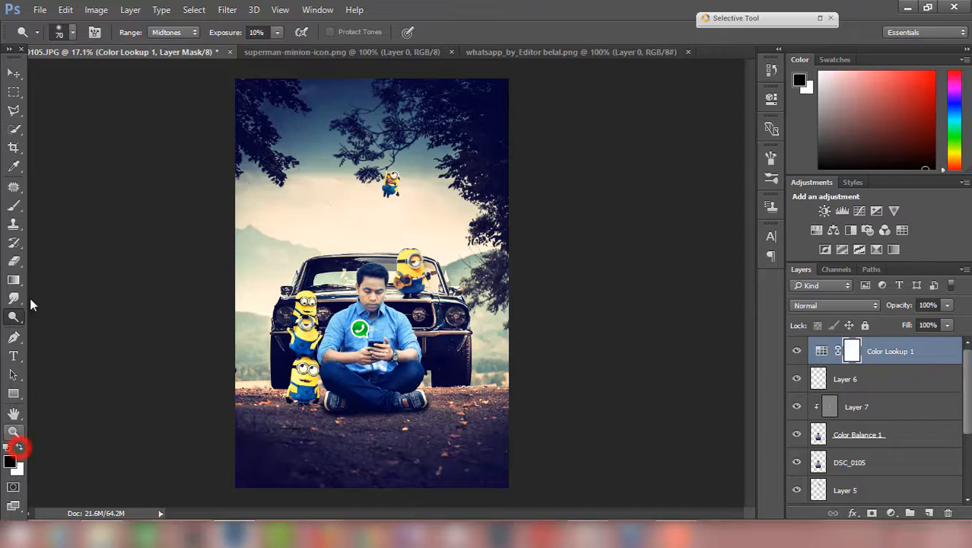
{"action": "left_click", "coordinate": [21, 204]}
{"action": "scroll", "coordinate": [380, 323], "scroll_direction": "up", "scroll_amount": 8}
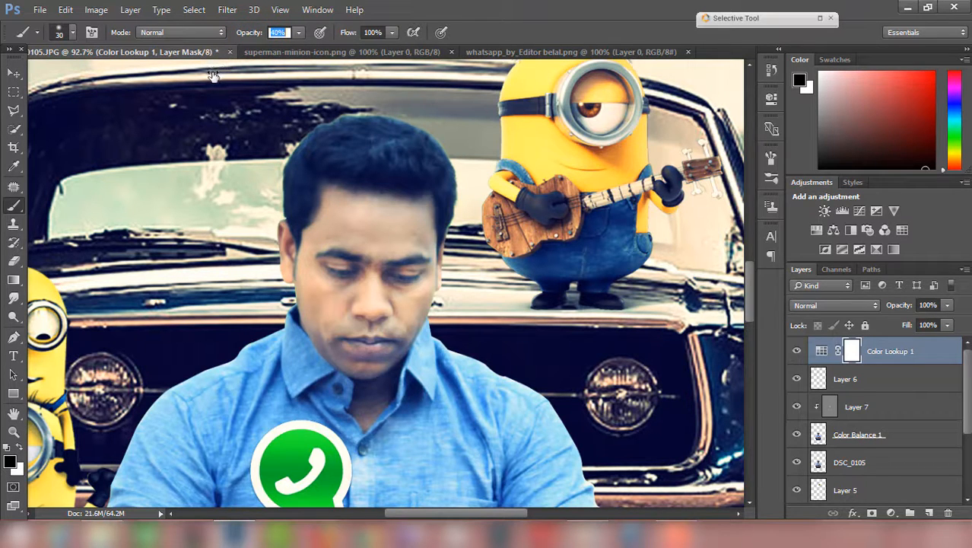
{"action": "scroll", "coordinate": [342, 176], "scroll_direction": "down", "scroll_amount": 3}
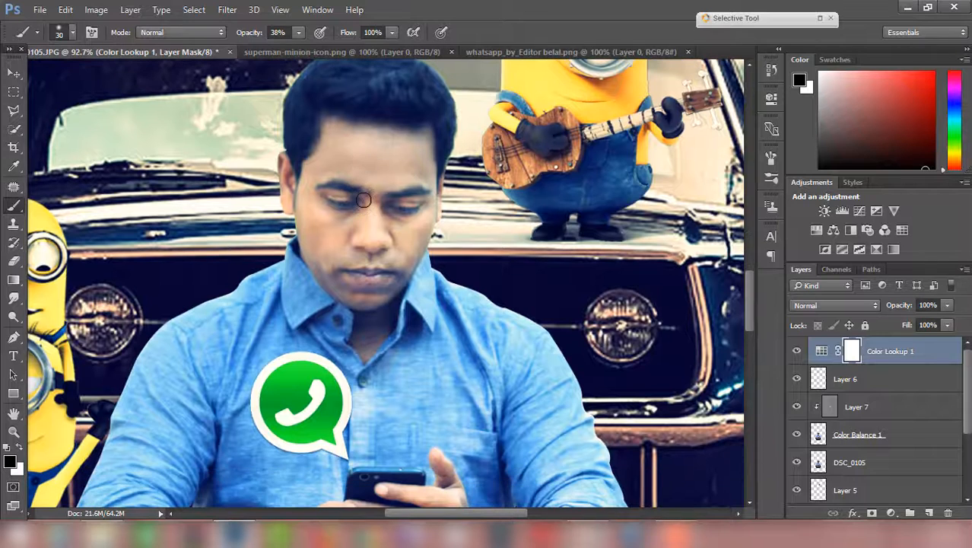
{"action": "mouse_move", "coordinate": [394, 157]}
{"action": "left_mouse_down"}
{"action": "mouse_move", "coordinate": [362, 164]}
{"action": "mouse_move", "coordinate": [368, 159]}
{"action": "mouse_move", "coordinate": [336, 143]}
{"action": "left_mouse_up"}
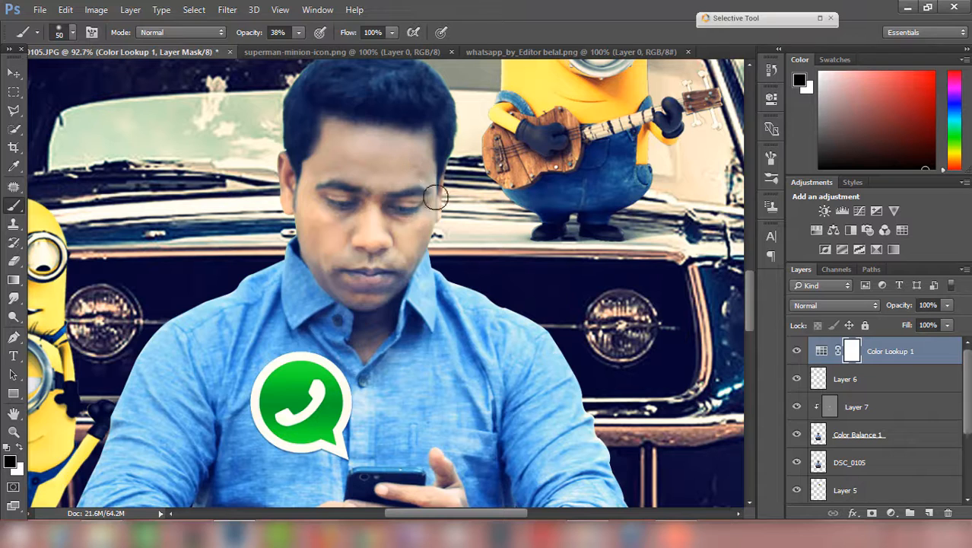
{"action": "mouse_move", "coordinate": [395, 251]}
{"action": "left_mouse_down"}
{"action": "mouse_move", "coordinate": [382, 229]}
{"action": "mouse_move", "coordinate": [348, 248]}
{"action": "mouse_move", "coordinate": [318, 226]}
{"action": "left_mouse_up"}
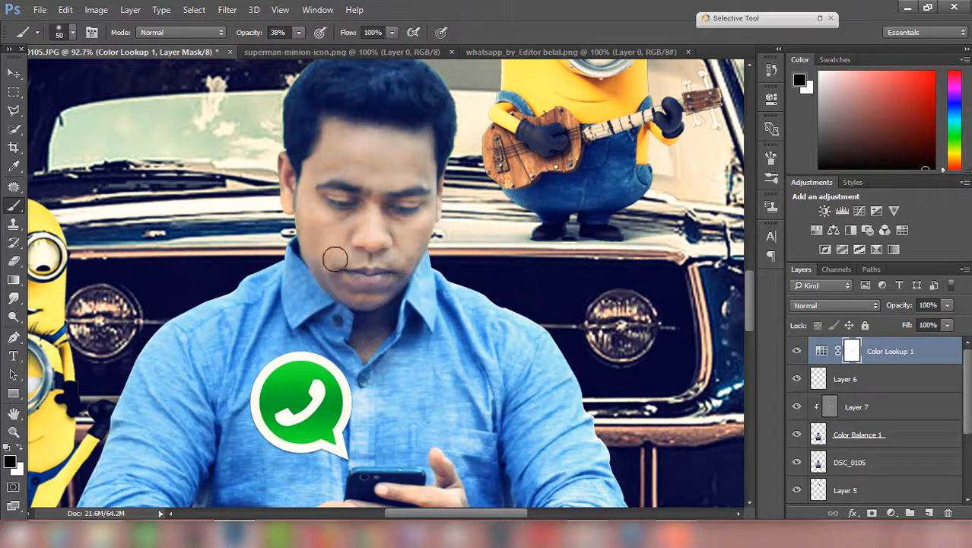
{"action": "left_click_drag", "start_coordinate": [376, 326], "coordinate": [379, 290]}
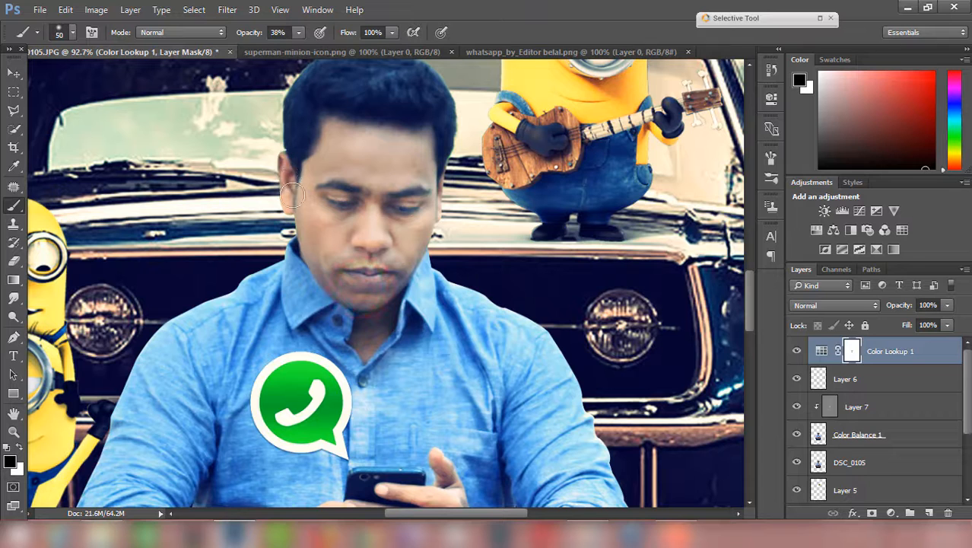
{"action": "left_click", "coordinate": [293, 197]}
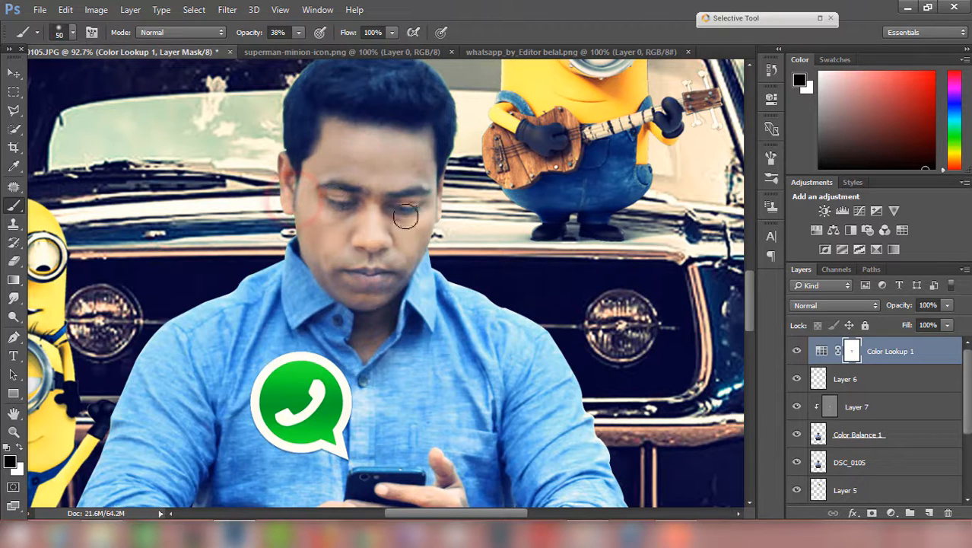
{"action": "scroll", "coordinate": [419, 288], "scroll_direction": "down", "scroll_amount": 5}
{"action": "left_click", "coordinate": [456, 312]}
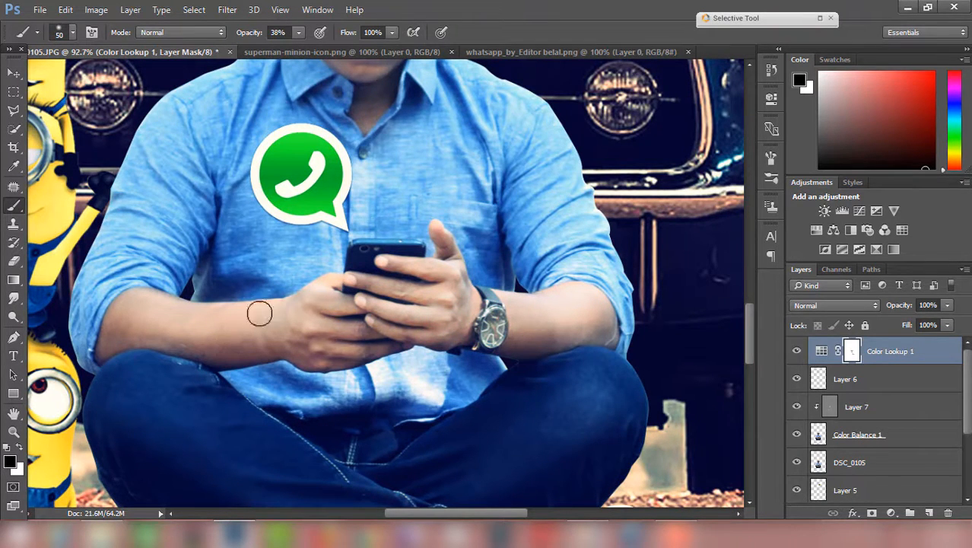
Step: Paint black over the man's hair on the Color Lookup 1 mask with the brush at 55% opacity
{"action": "scroll", "coordinate": [387, 317], "scroll_direction": "up", "scroll_amount": 5}
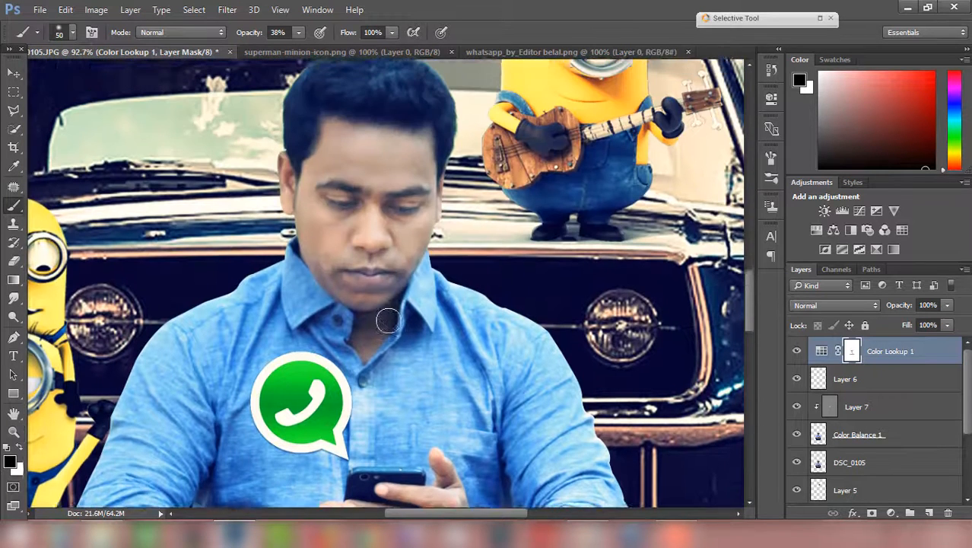
{"action": "mouse_move", "coordinate": [366, 120]}
{"action": "left_mouse_down"}
{"action": "mouse_move", "coordinate": [392, 149]}
{"action": "mouse_move", "coordinate": [422, 119]}
{"action": "mouse_move", "coordinate": [370, 106]}
{"action": "left_mouse_up"}
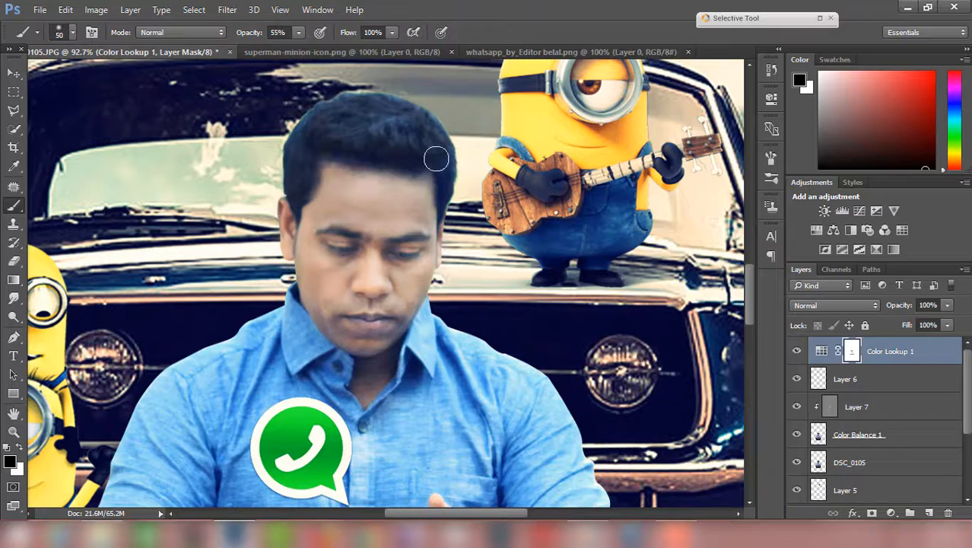
{"action": "mouse_move", "coordinate": [428, 169]}
{"action": "left_mouse_down"}
{"action": "mouse_move", "coordinate": [386, 165]}
{"action": "mouse_move", "coordinate": [324, 155]}
{"action": "left_mouse_up"}
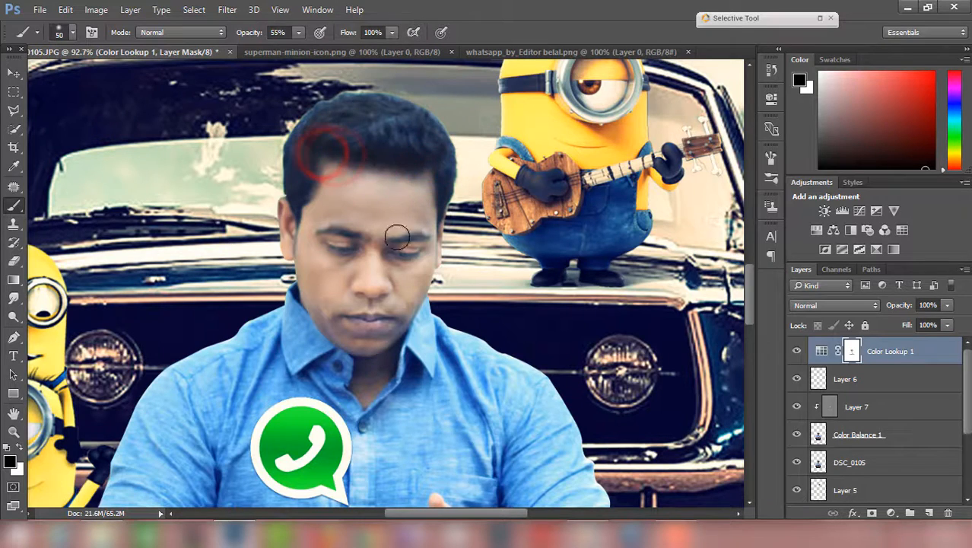
{"action": "key", "text": "ctrl+0"}
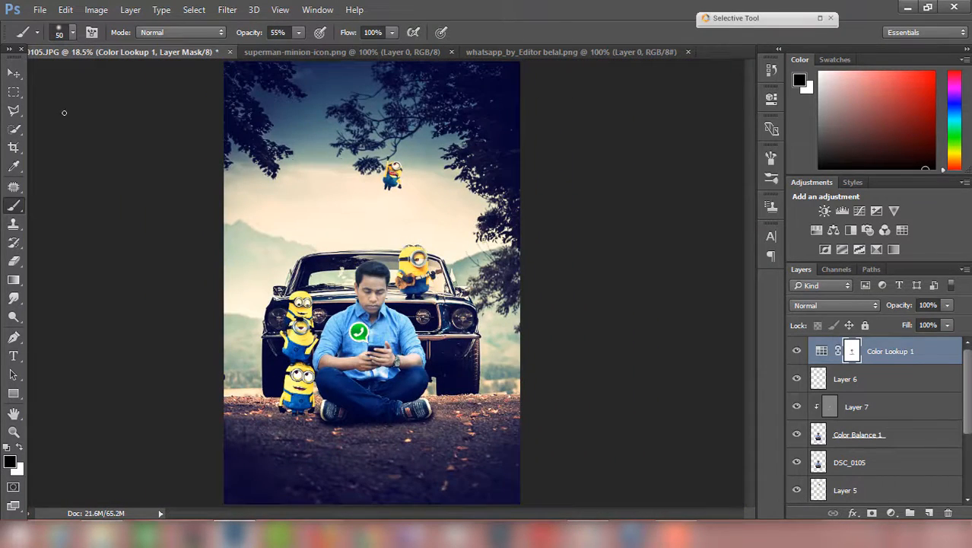
Step: Stamp all visible layers into a new merged layer above Color Lookup 1
{"action": "left_click", "coordinate": [15, 73]}
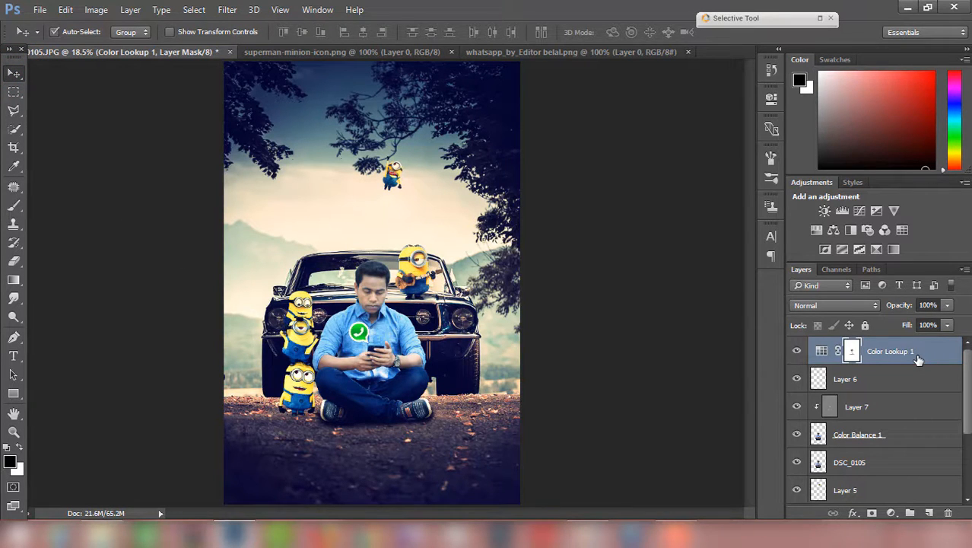
{"action": "key", "text": "ctrl+alt+shift+e"}
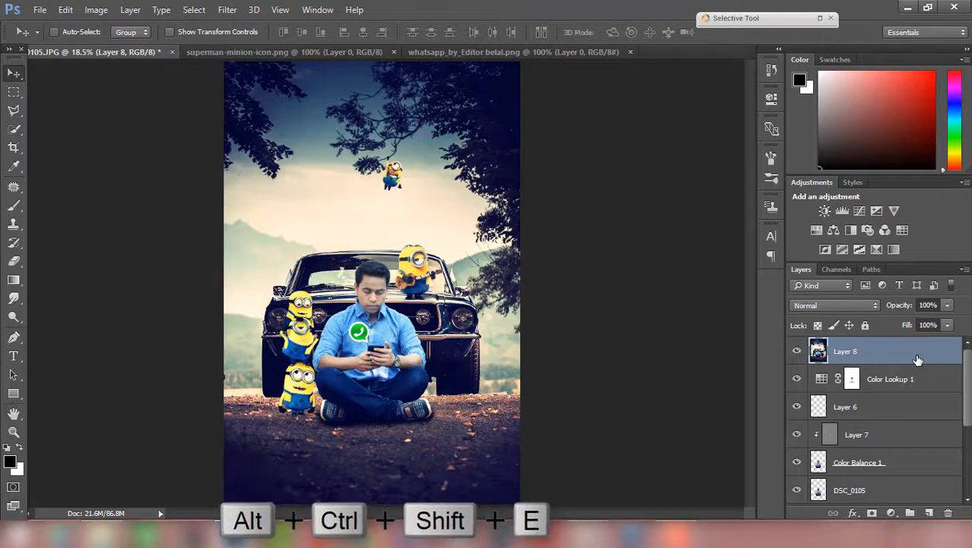
{"action": "scroll", "coordinate": [525, 298], "scroll_direction": "down", "scroll_amount": 1}
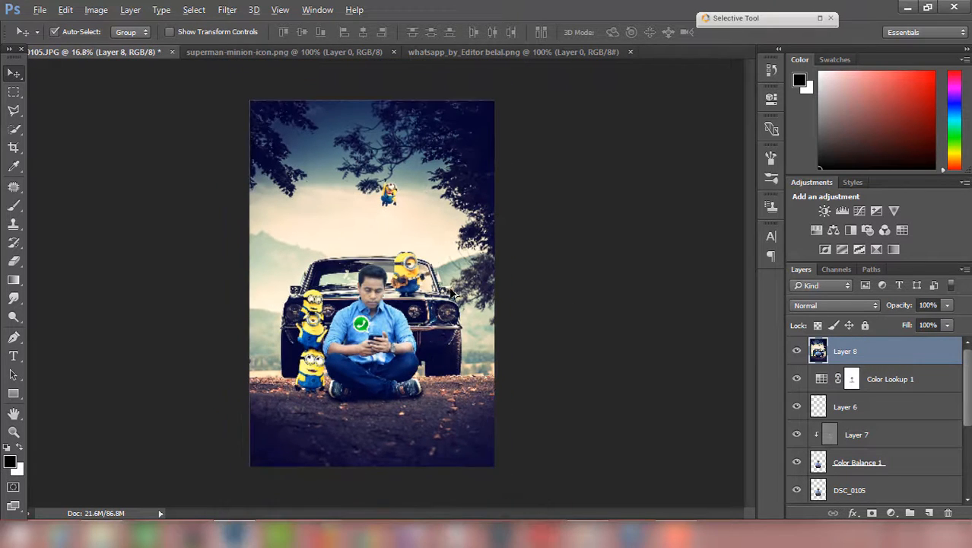
{"action": "scroll", "coordinate": [451, 291], "scroll_direction": "up", "scroll_amount": 2}
{"action": "scroll", "coordinate": [454, 292], "scroll_direction": "down", "scroll_amount": 1}
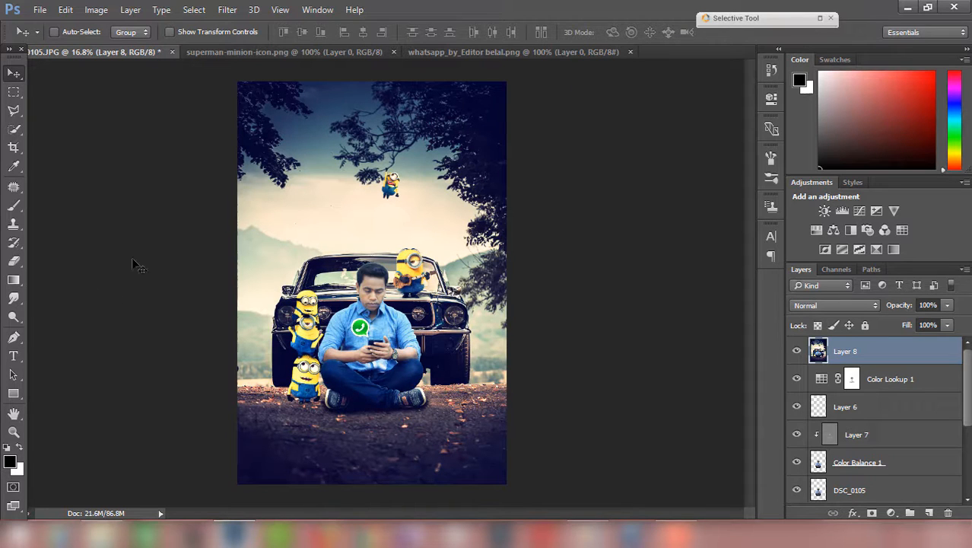
Step: Smooth the skin on the man's forehead and nose on Layer 8 using the Smudge tool at 45 px and 13% strength
{"action": "left_click", "coordinate": [19, 297]}
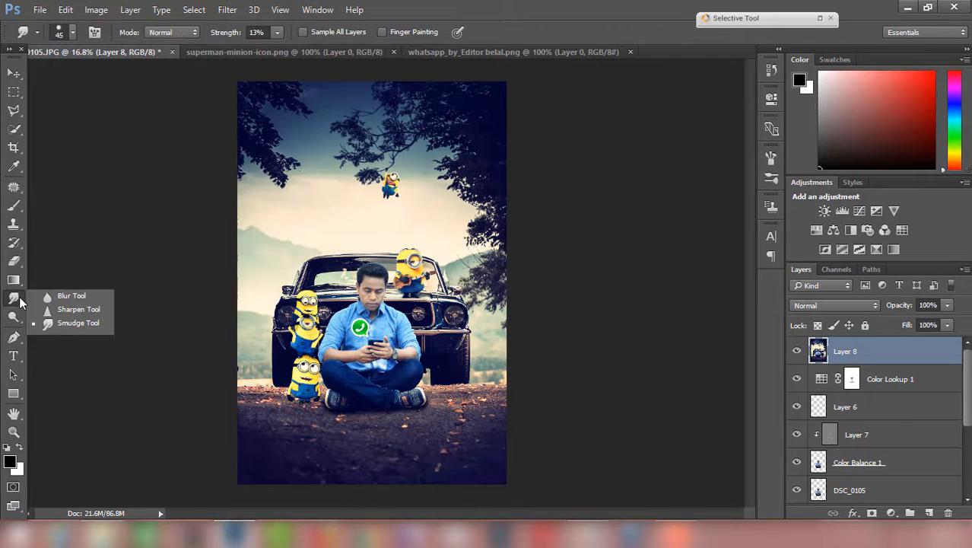
{"action": "left_click", "coordinate": [59, 326]}
{"action": "scroll", "coordinate": [369, 308], "scroll_direction": "up", "scroll_amount": 20}
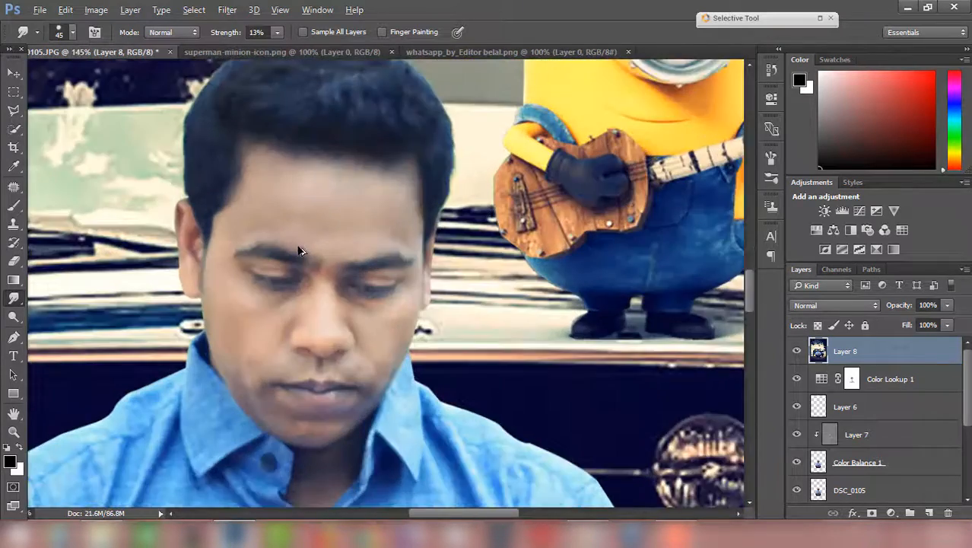
{"action": "scroll", "coordinate": [299, 252], "scroll_direction": "up", "scroll_amount": 2}
{"action": "left_click", "coordinate": [374, 216]}
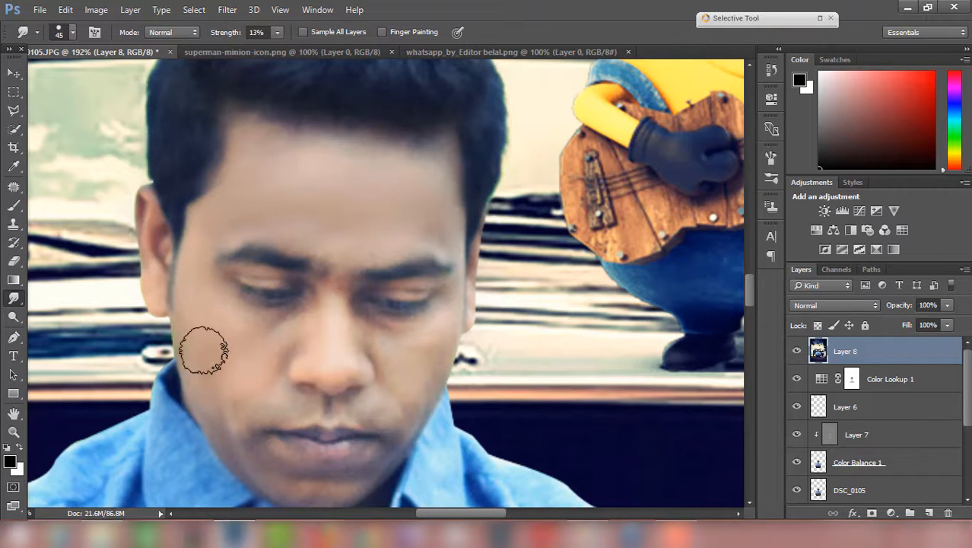
{"action": "left_click", "coordinate": [310, 332]}
{"action": "left_click", "coordinate": [357, 331]}
Step: Reduce the Smudge brush to 30 px and smooth the man's cheeks, nose, jaw and chin on Layer 8
{"action": "scroll", "coordinate": [411, 352], "scroll_direction": "down", "scroll_amount": 1}
{"action": "key", "text": "bracketleft"}
{"action": "key", "text": "bracketleft"}
{"action": "key", "text": "bracketleft"}
{"action": "left_click_drag", "start_coordinate": [423, 331], "coordinate": [438, 273]}
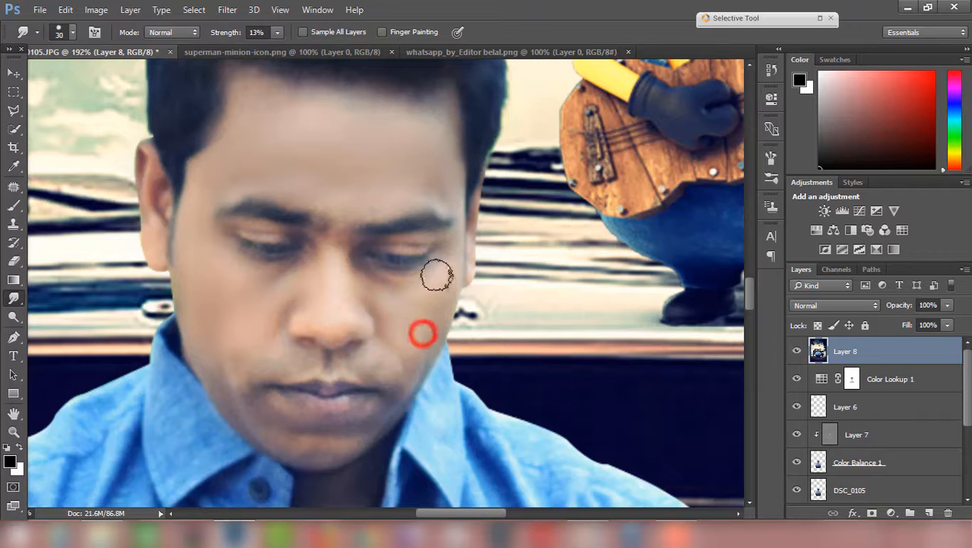
{"action": "left_click_drag", "start_coordinate": [387, 326], "coordinate": [389, 341]}
{"action": "left_click_drag", "start_coordinate": [341, 299], "coordinate": [335, 319]}
{"action": "scroll", "coordinate": [273, 343], "scroll_direction": "down", "scroll_amount": 1}
{"action": "left_click", "coordinate": [274, 298]}
{"action": "left_click", "coordinate": [193, 300]}
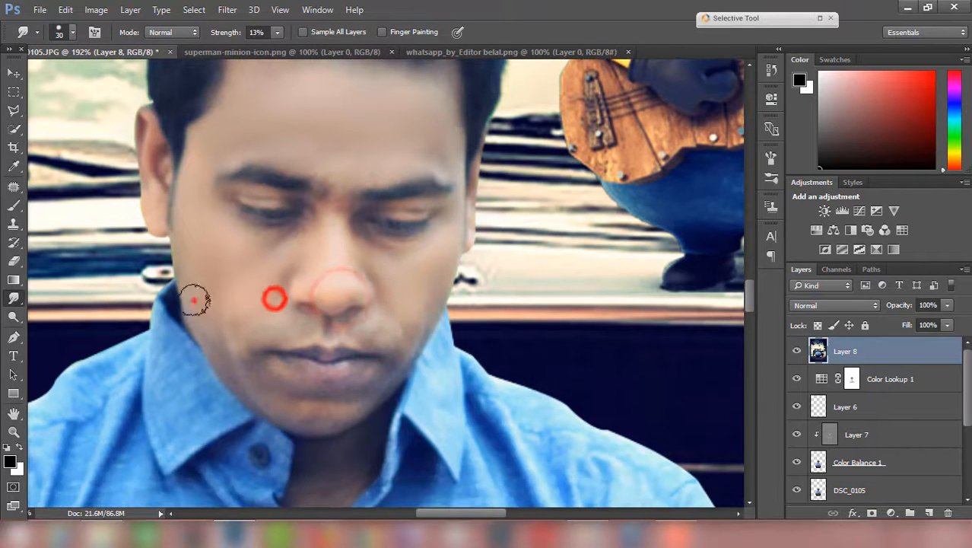
{"action": "mouse_move", "coordinate": [245, 376]}
{"action": "left_mouse_down"}
{"action": "mouse_move", "coordinate": [282, 404]}
{"action": "mouse_move", "coordinate": [367, 390]}
{"action": "mouse_move", "coordinate": [290, 379]}
{"action": "left_mouse_up"}
{"action": "left_click_drag", "start_coordinate": [352, 394], "coordinate": [391, 369]}
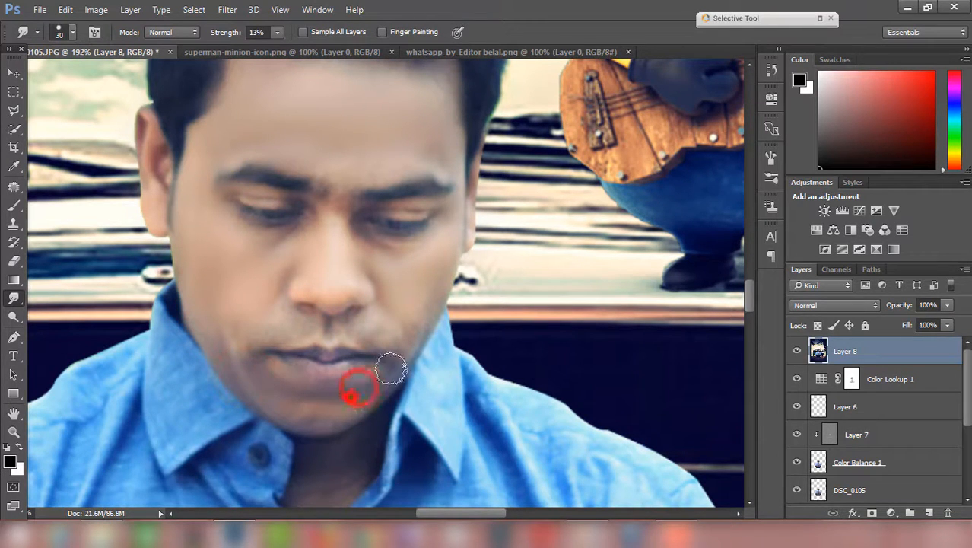
Step: Smudge the skin beside the mouth, around the nose bridge, under the eyes and on the ear with the 30 px brush at 13% strength
{"action": "left_click", "coordinate": [408, 348]}
{"action": "left_click", "coordinate": [428, 296]}
{"action": "left_click_drag", "start_coordinate": [399, 287], "coordinate": [365, 246]}
{"action": "left_click", "coordinate": [338, 207]}
{"action": "left_click_drag", "start_coordinate": [306, 228], "coordinate": [255, 241]}
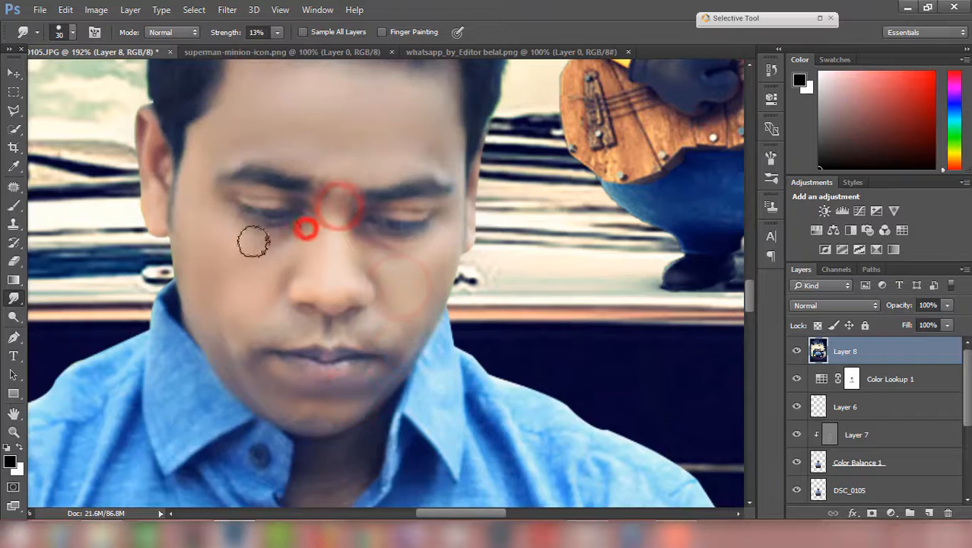
{"action": "left_click", "coordinate": [203, 220]}
{"action": "left_click_drag", "start_coordinate": [144, 128], "coordinate": [151, 190]}
{"action": "left_click", "coordinate": [155, 205]}
{"action": "left_click", "coordinate": [162, 166]}
{"action": "scroll", "coordinate": [221, 264], "scroll_direction": "down", "scroll_amount": 11}
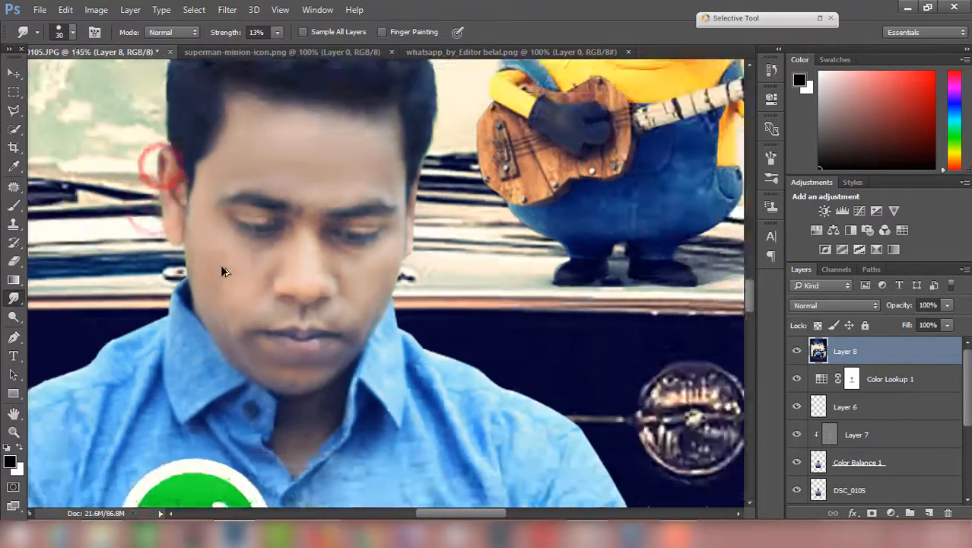
{"action": "scroll", "coordinate": [229, 272], "scroll_direction": "up", "scroll_amount": 1}
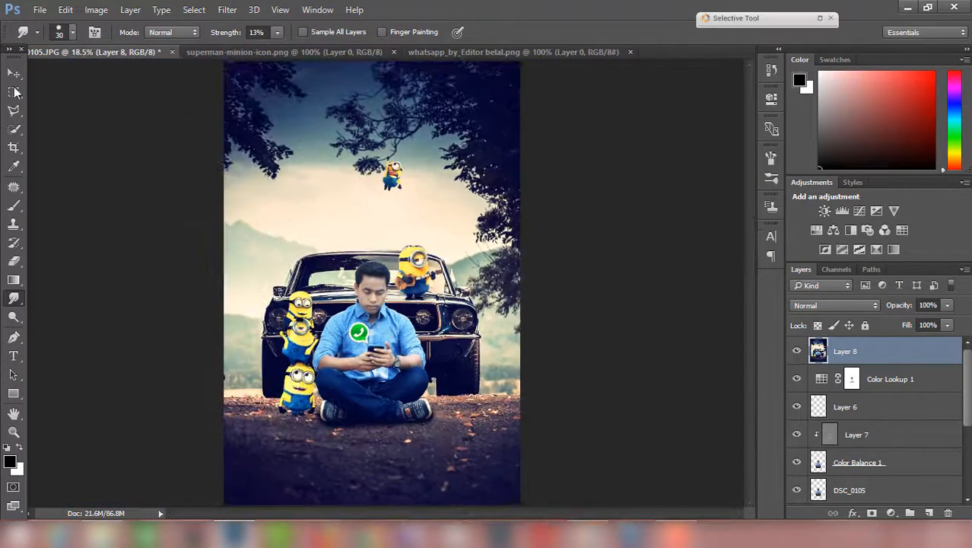
{"action": "left_click", "coordinate": [12, 74]}
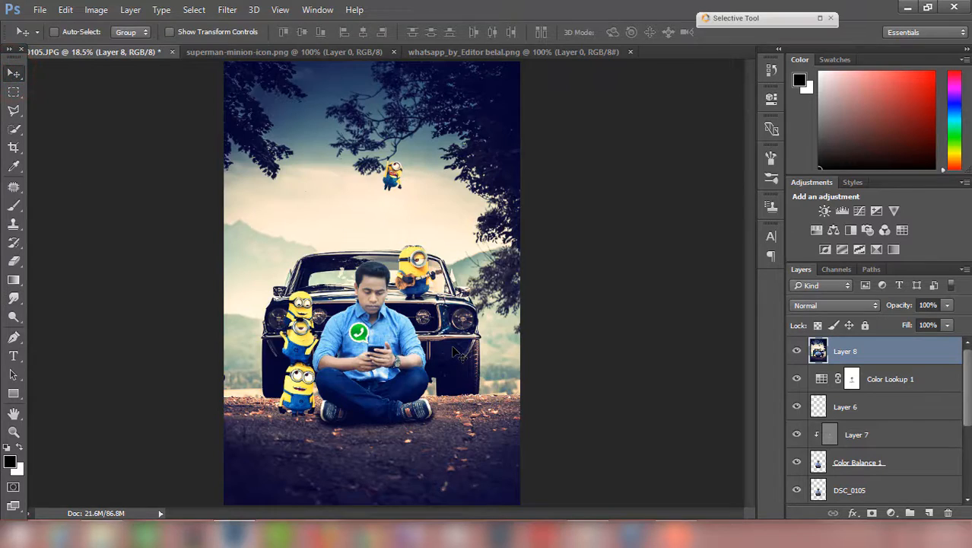